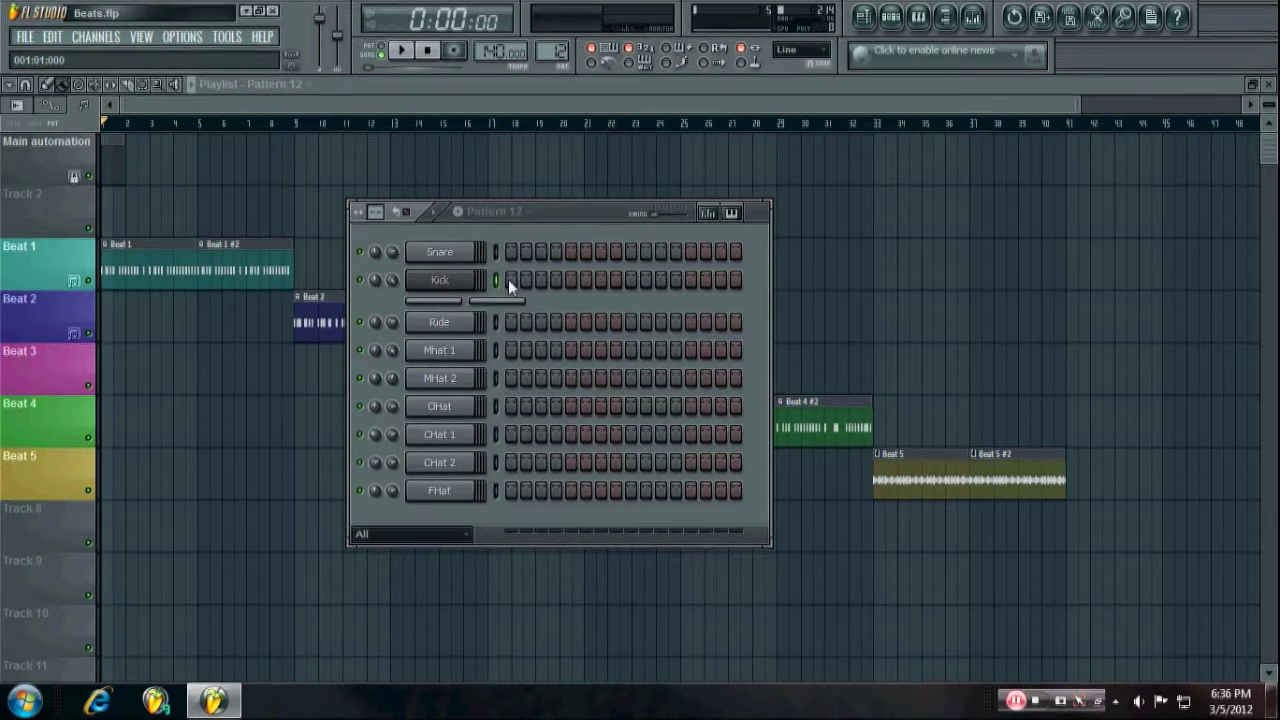
- Audition trial kick and snare hits, then keep only a Snare on step 9 with the Kick row cleared
{"action": "left_click", "coordinate": [510, 279]}
{"action": "left_click", "coordinate": [571, 251]}
{"action": "left_click", "coordinate": [690, 251]}
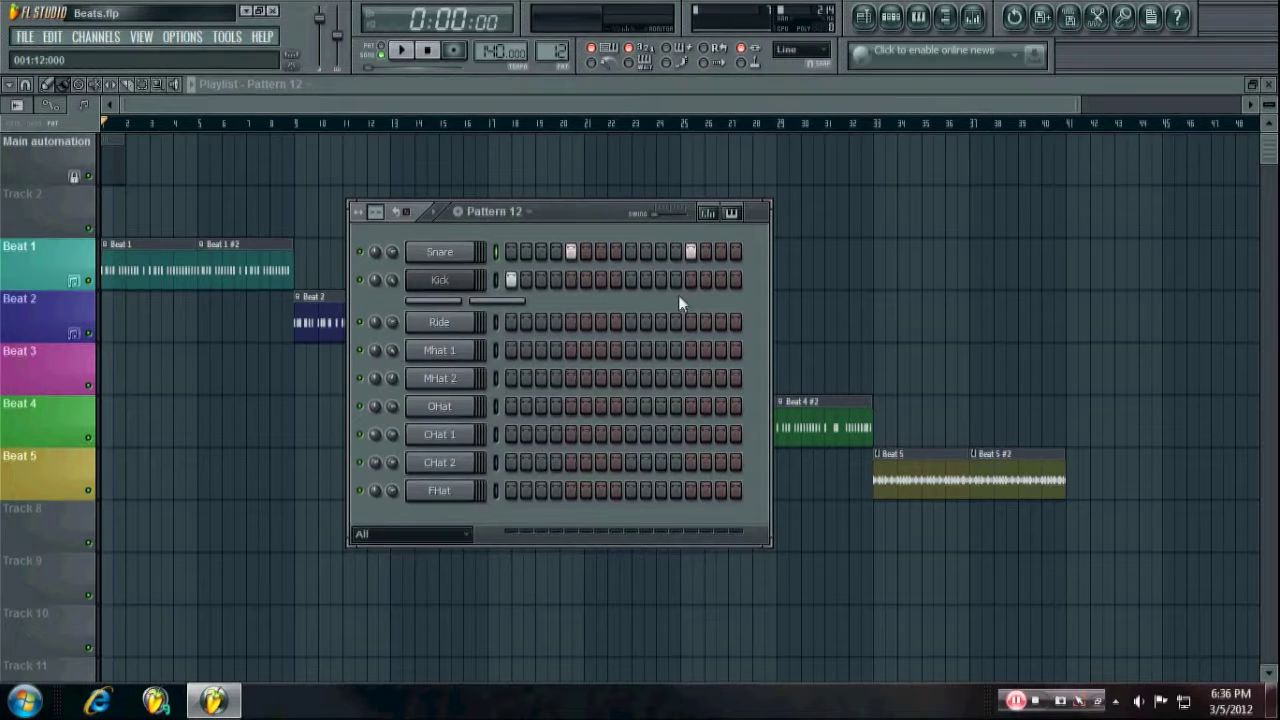
{"action": "key", "text": "space"}
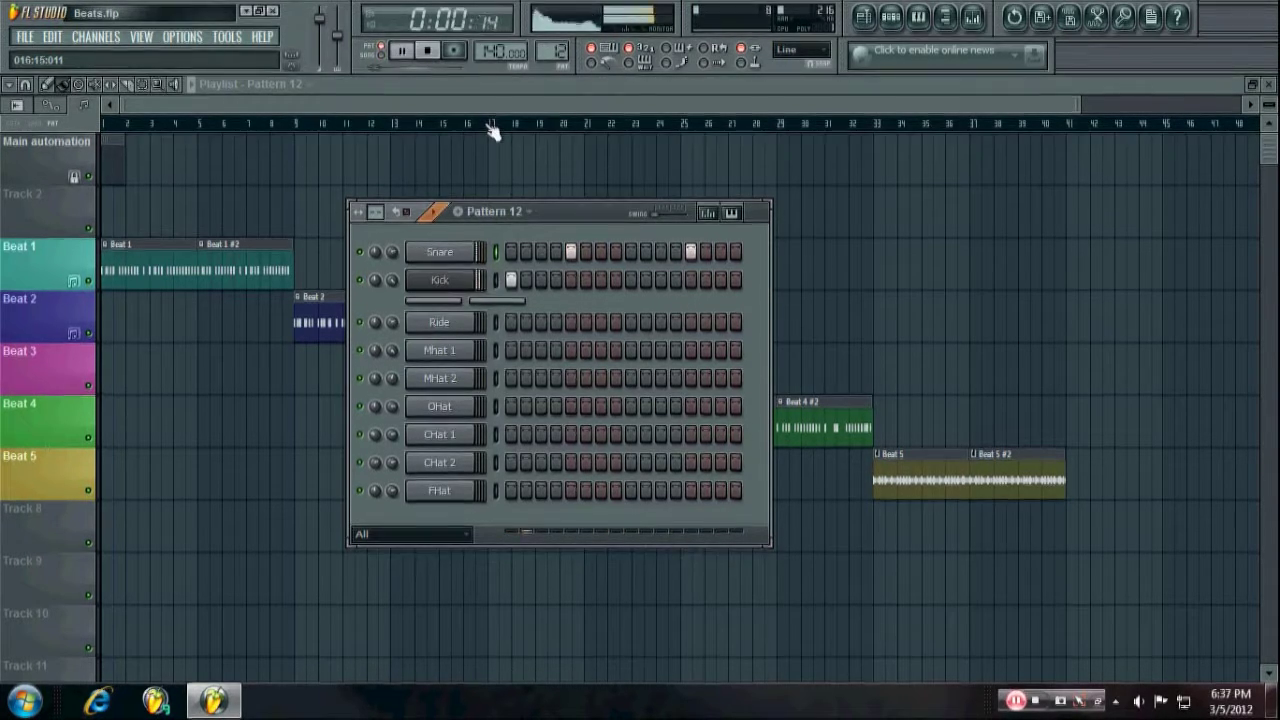
{"action": "left_click", "coordinate": [646, 280]}
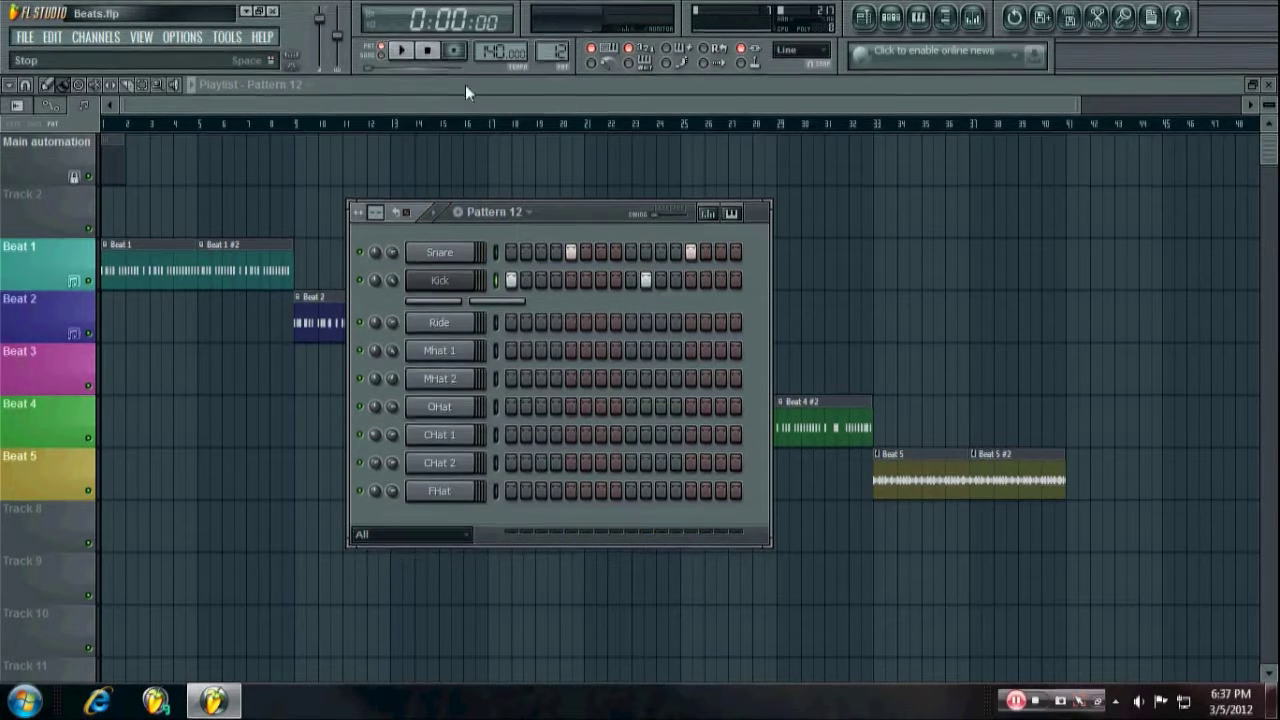
{"action": "left_click", "coordinate": [690, 252]}
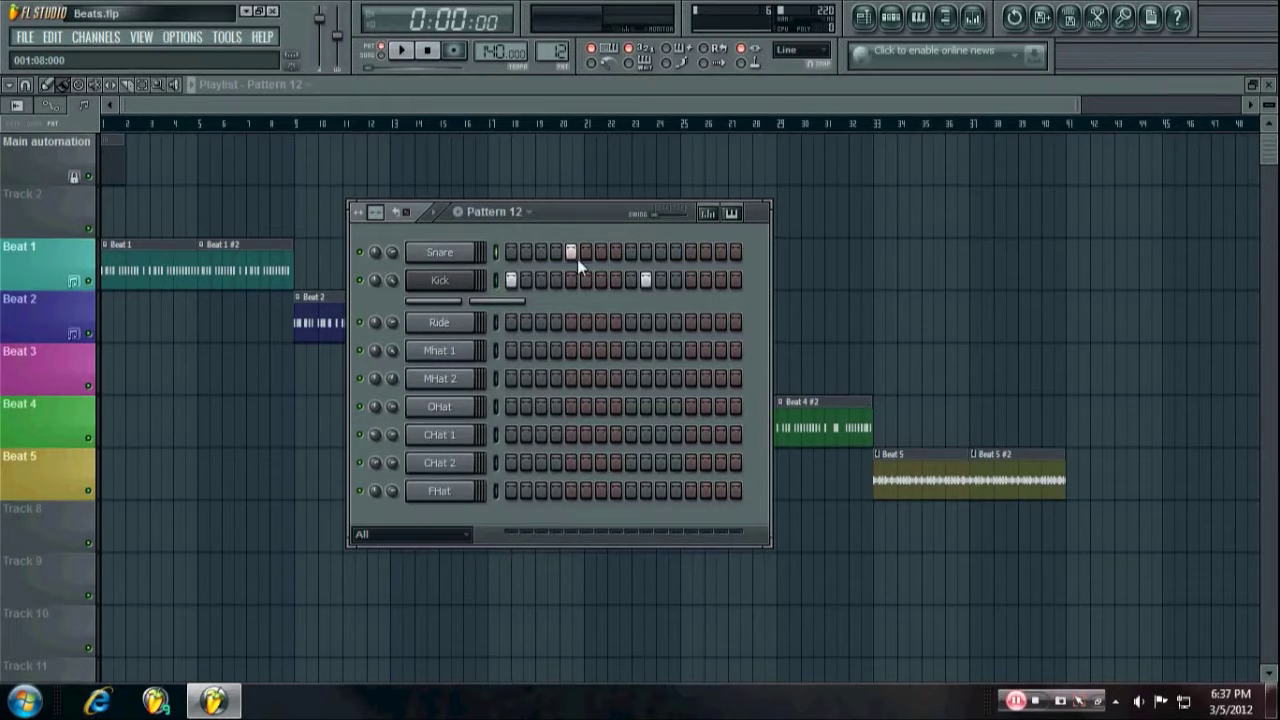
{"action": "left_click", "coordinate": [645, 280]}
{"action": "left_click", "coordinate": [630, 254]}
{"action": "left_click", "coordinate": [401, 54]}
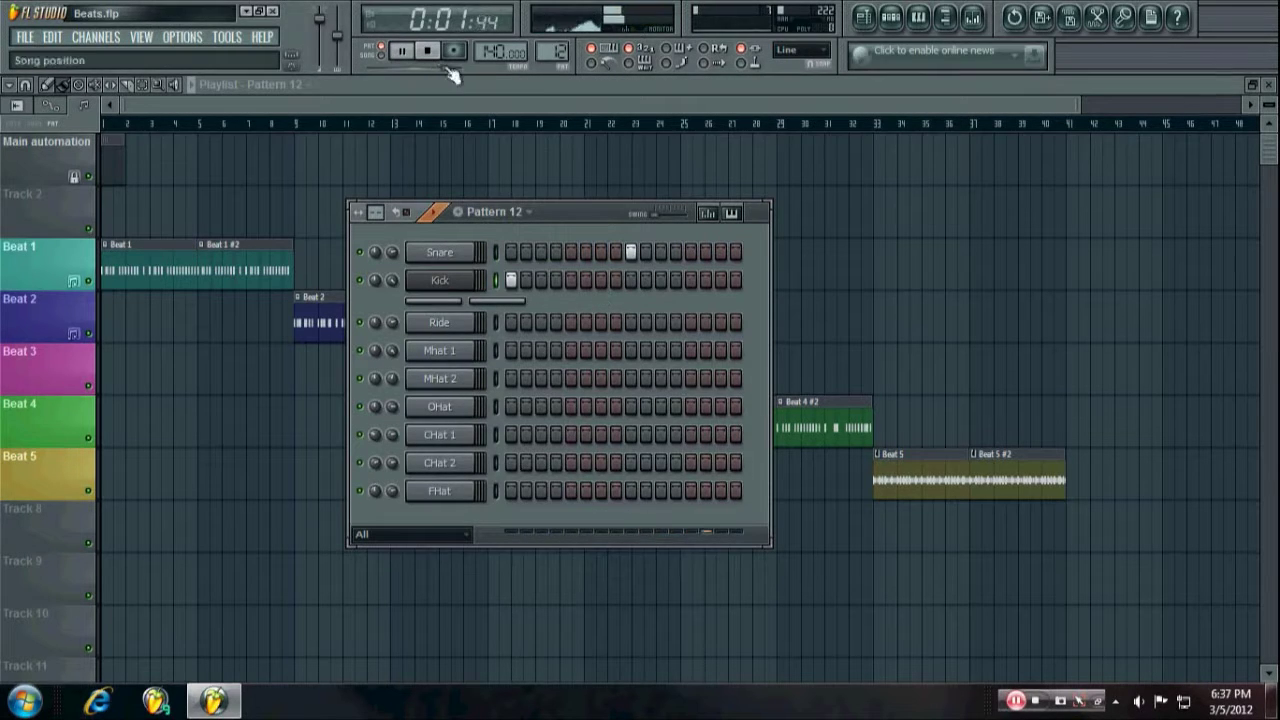
{"action": "left_click", "coordinate": [510, 283]}
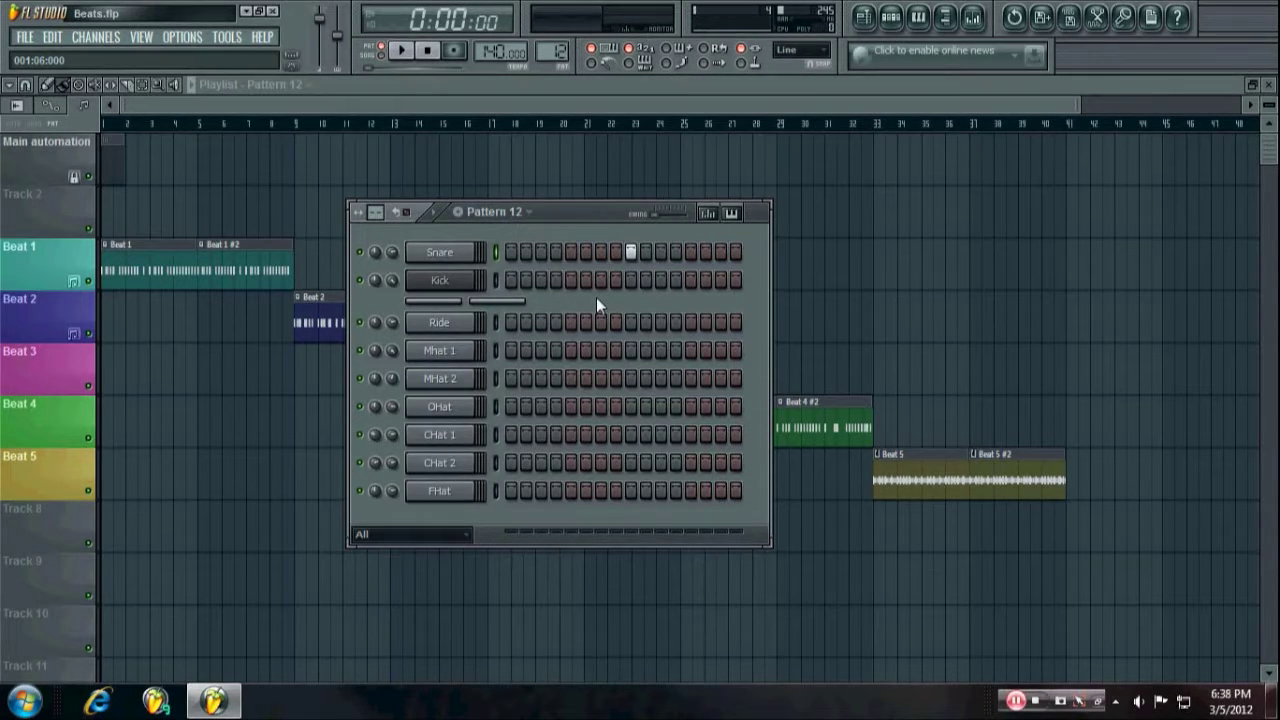
{"action": "left_click", "coordinate": [511, 280]}
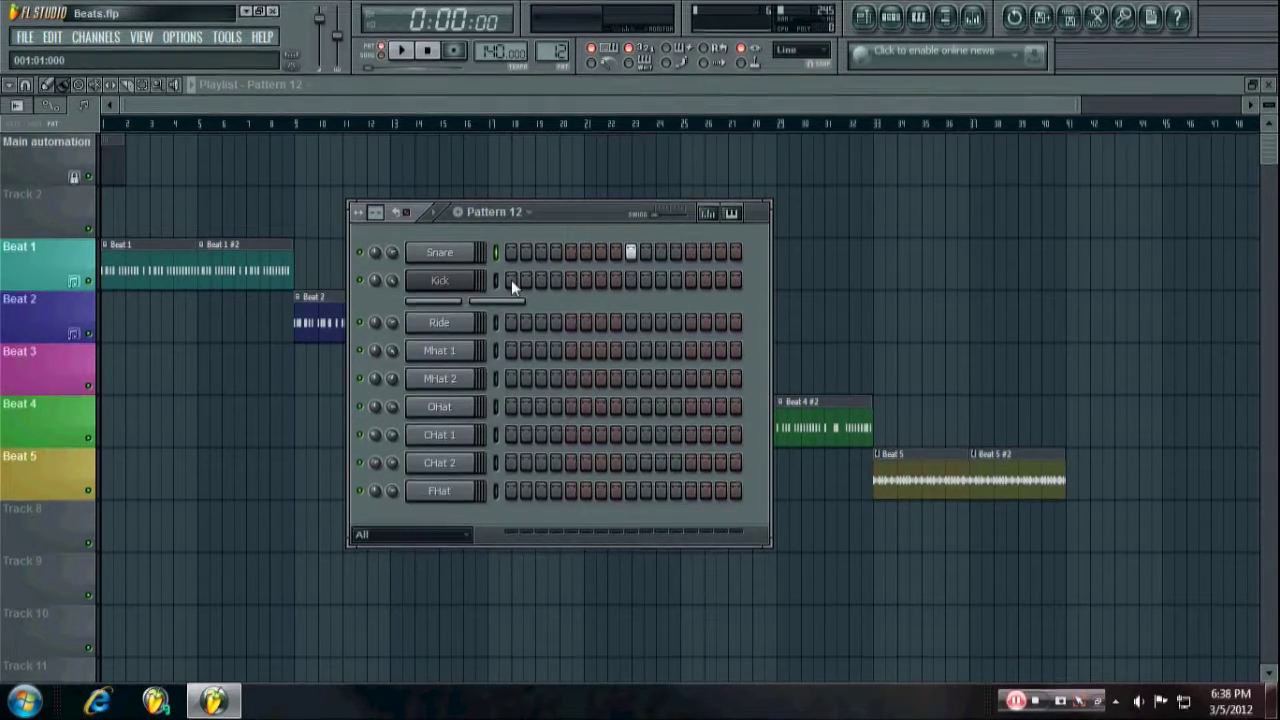
{"action": "left_click", "coordinate": [601, 280]}
{"action": "key", "text": "space"}
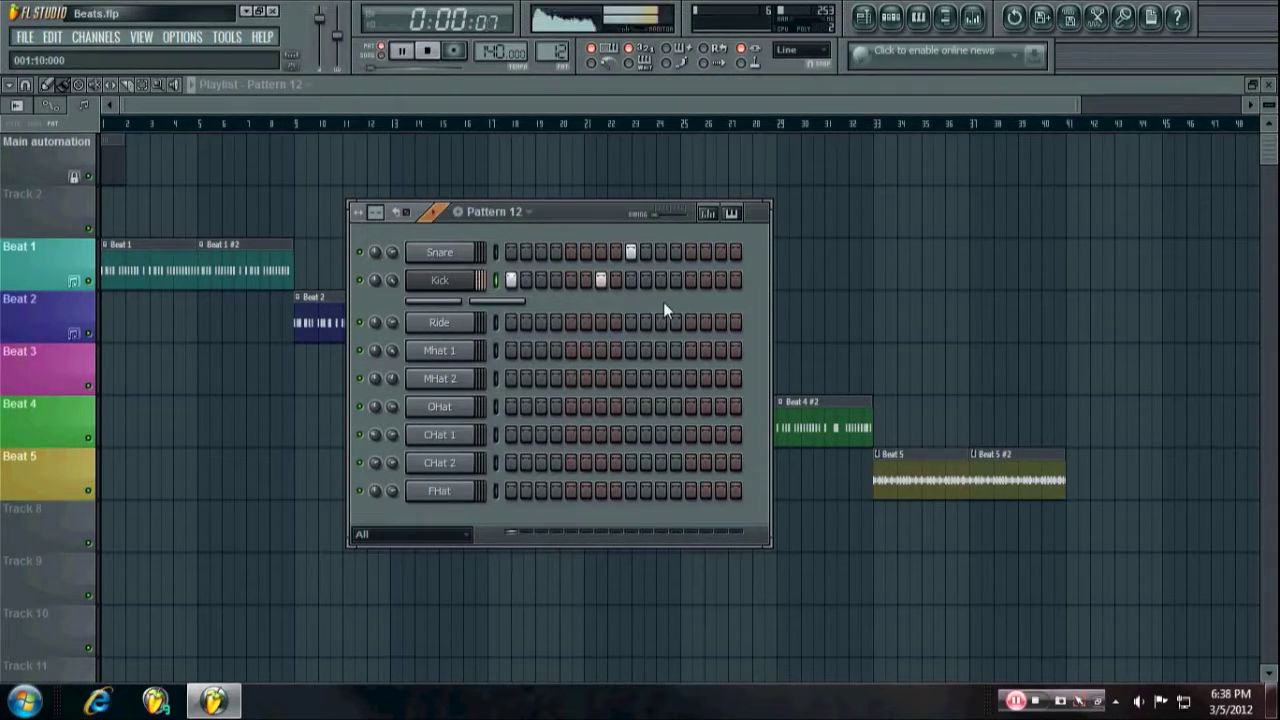
{"action": "left_click", "coordinate": [429, 53]}
{"action": "left_click", "coordinate": [600, 280]}
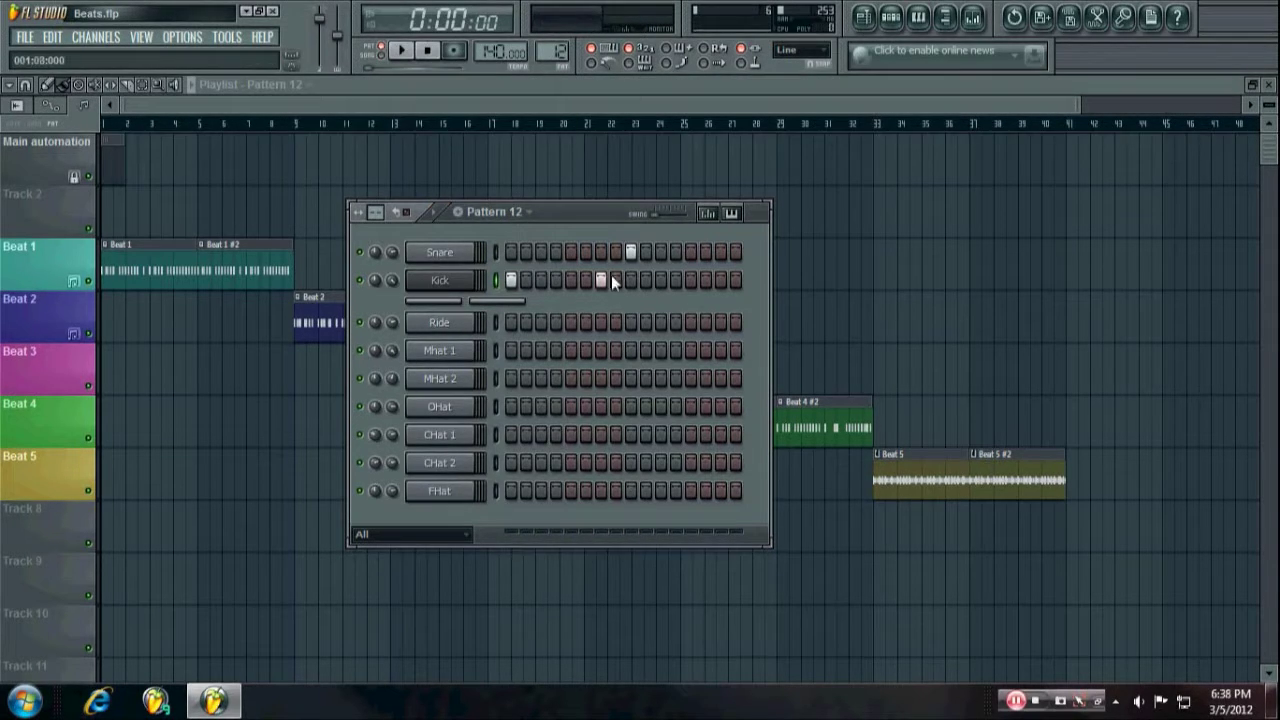
{"action": "left_click", "coordinate": [615, 280]}
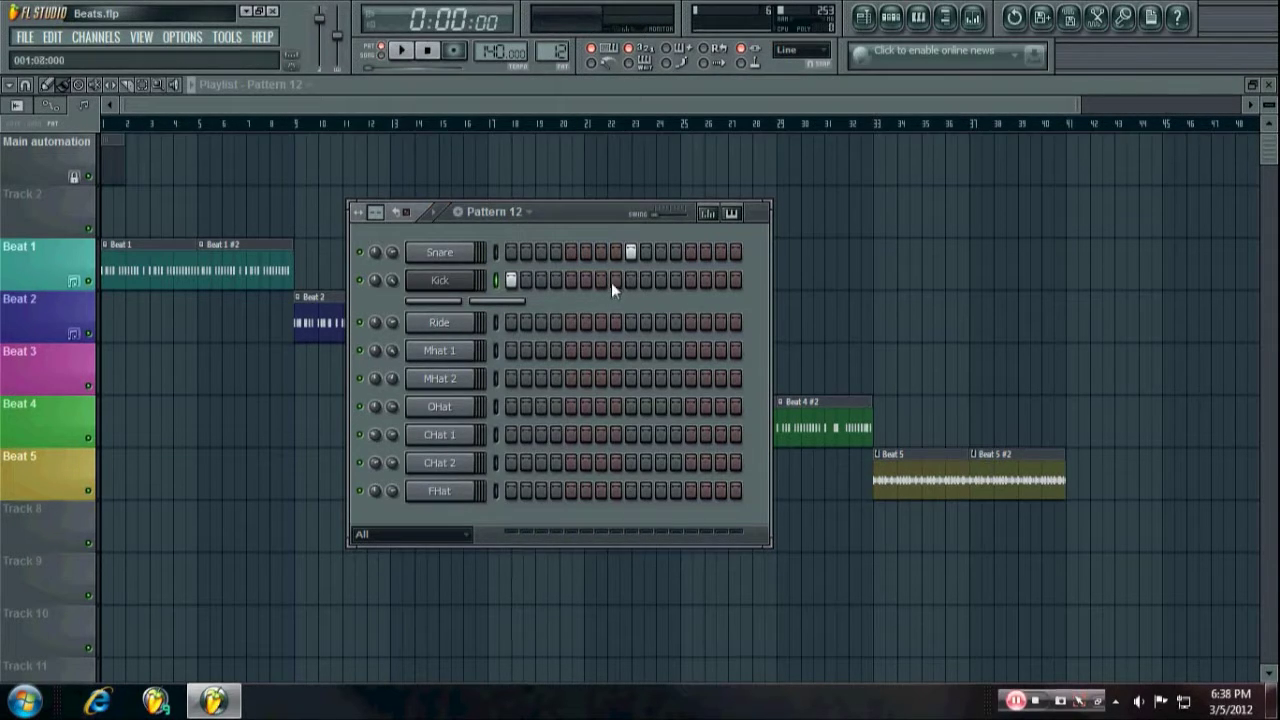
{"action": "left_click", "coordinate": [404, 52]}
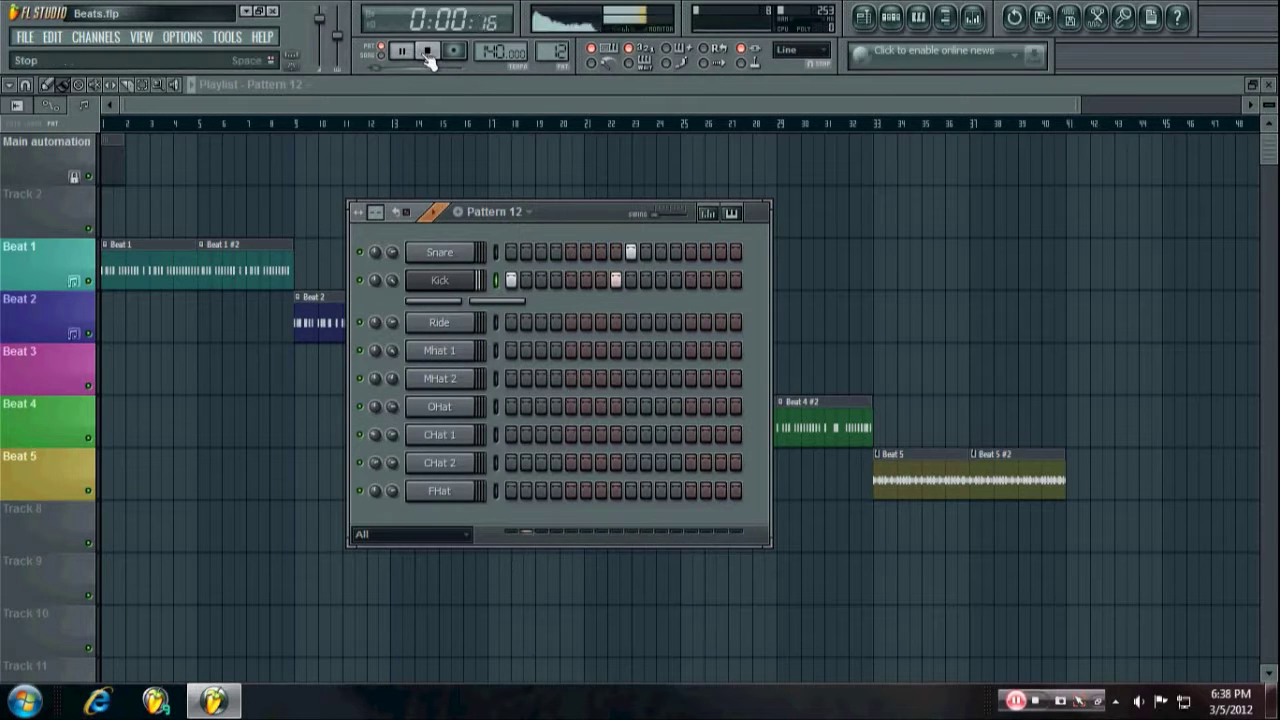
{"action": "left_click", "coordinate": [428, 58]}
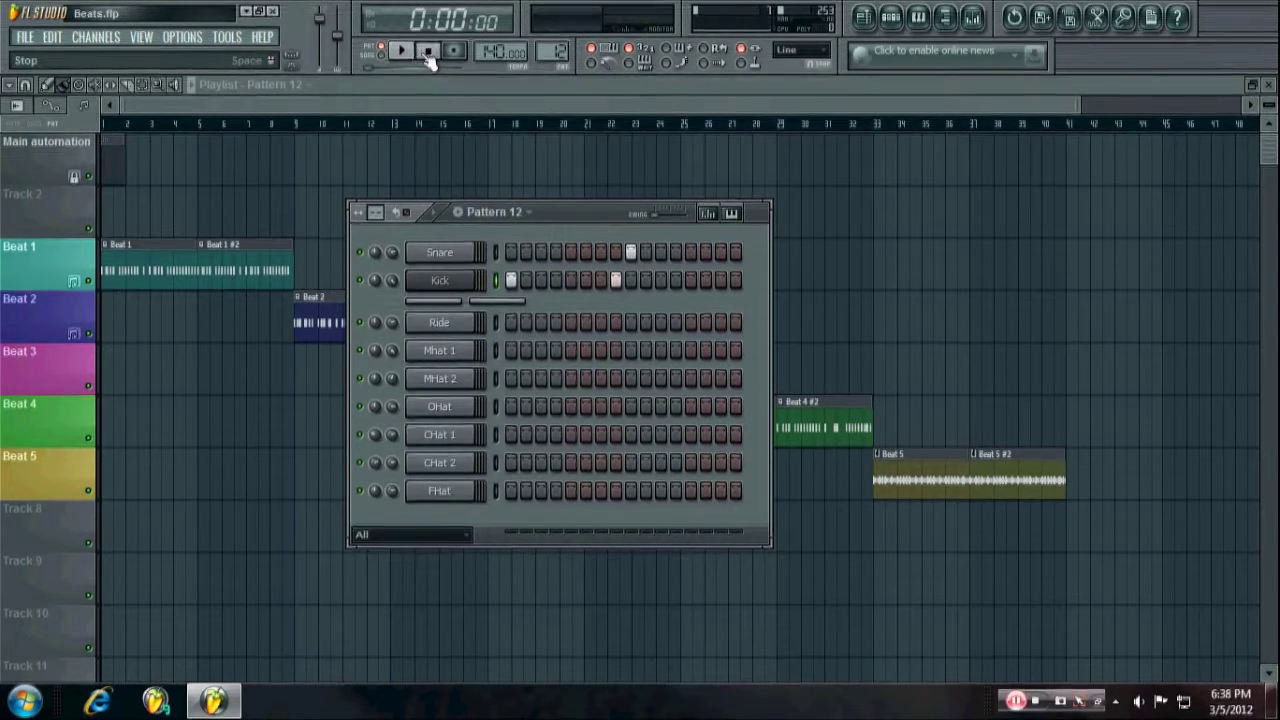
{"action": "left_click", "coordinate": [615, 281]}
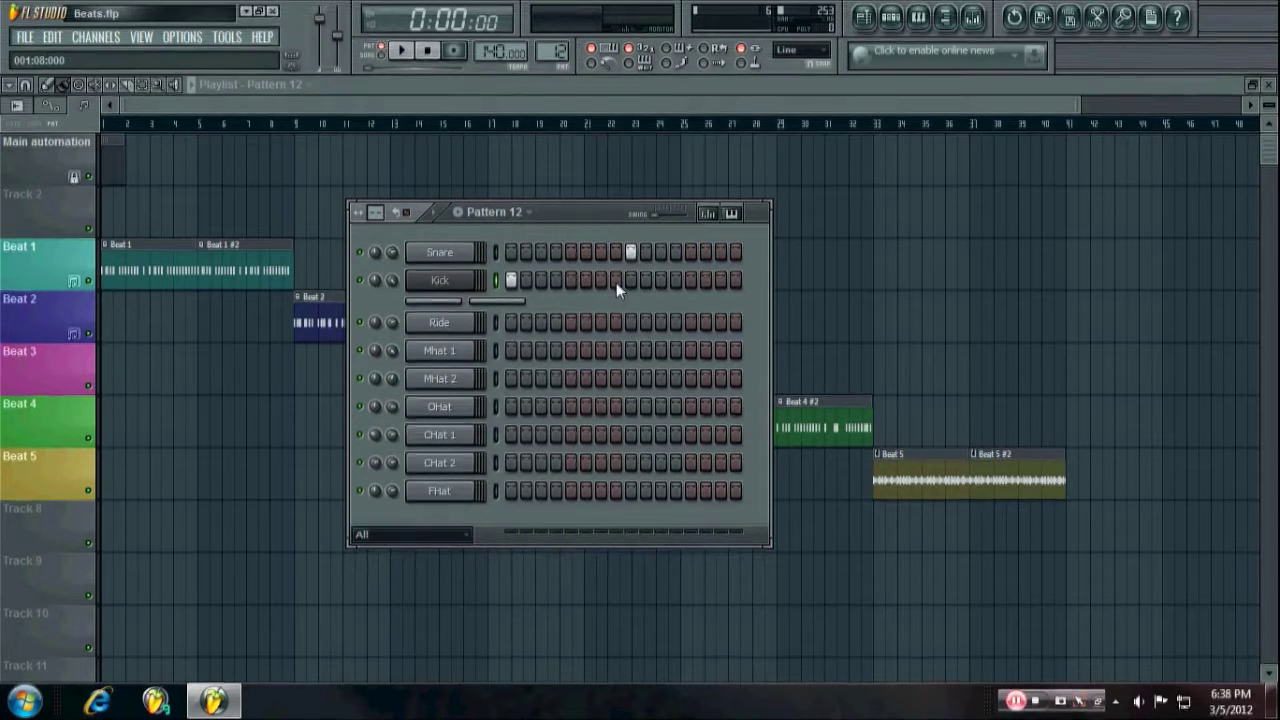
{"action": "left_click", "coordinate": [511, 280]}
{"action": "left_click", "coordinate": [496, 350]}
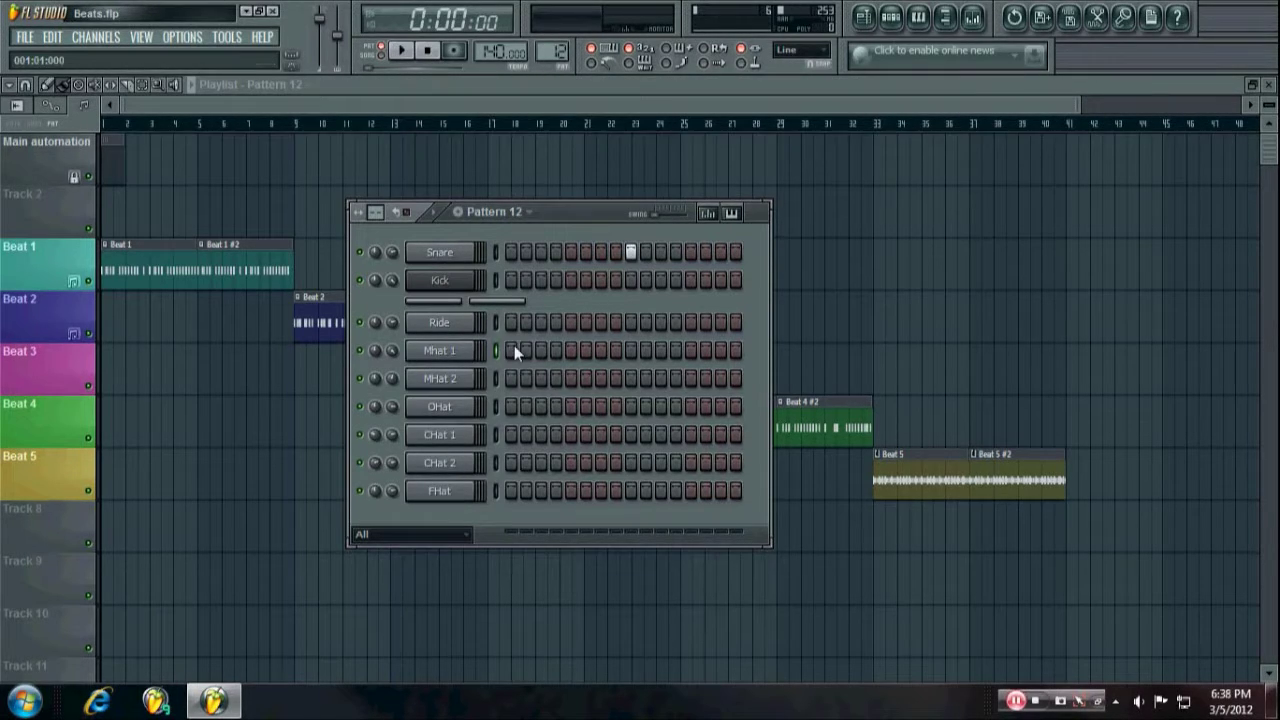
{"action": "left_click", "coordinate": [510, 350]}
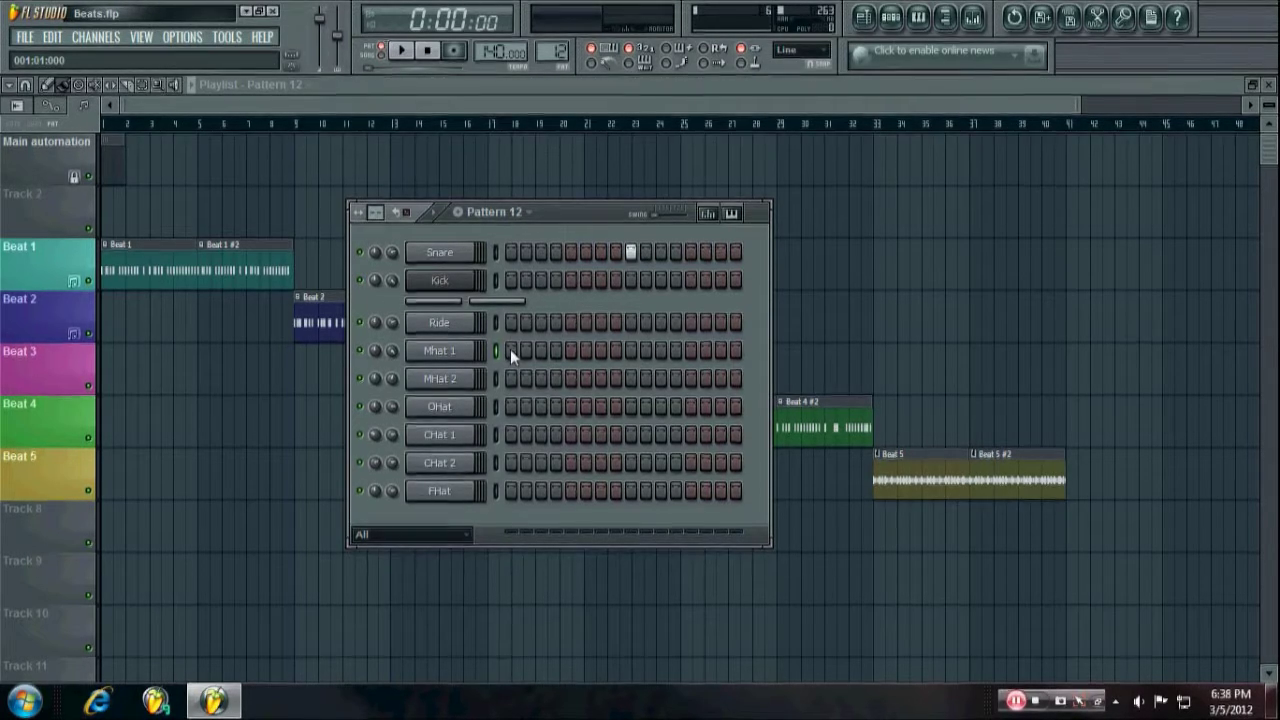
{"action": "left_click", "coordinate": [541, 350]}
{"action": "right_click", "coordinate": [460, 345]}
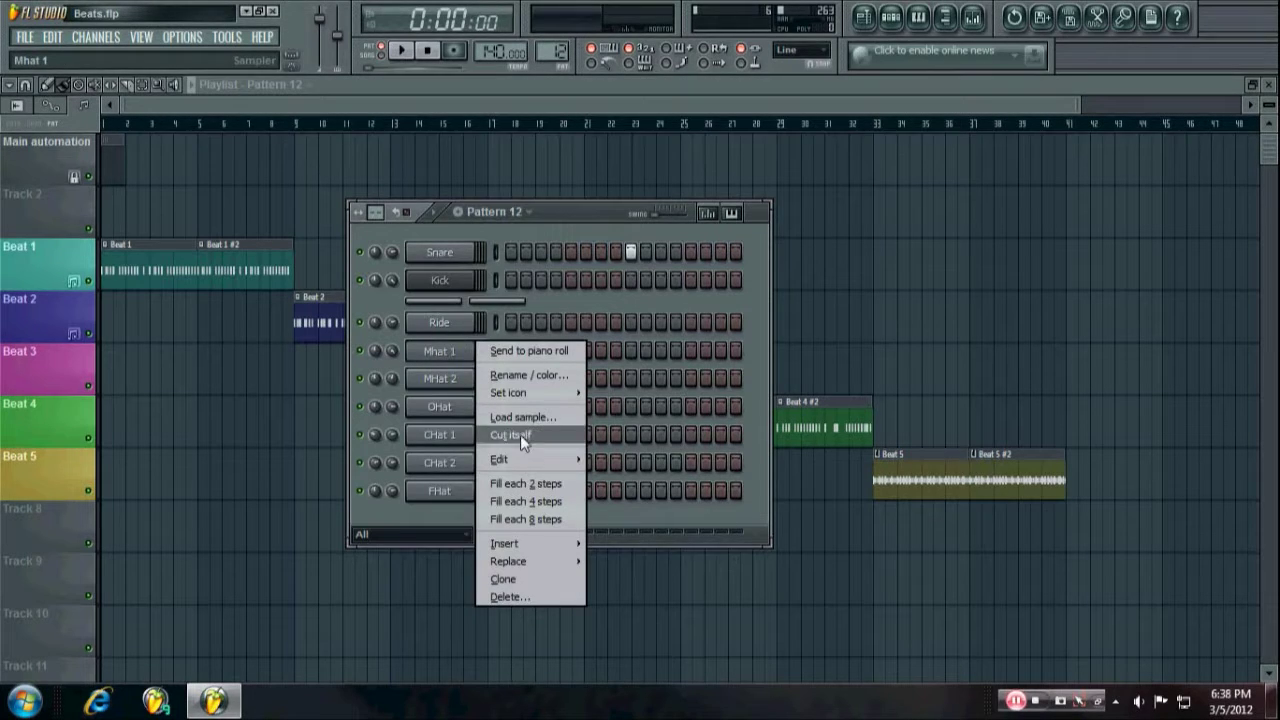
{"action": "left_click", "coordinate": [538, 486]}
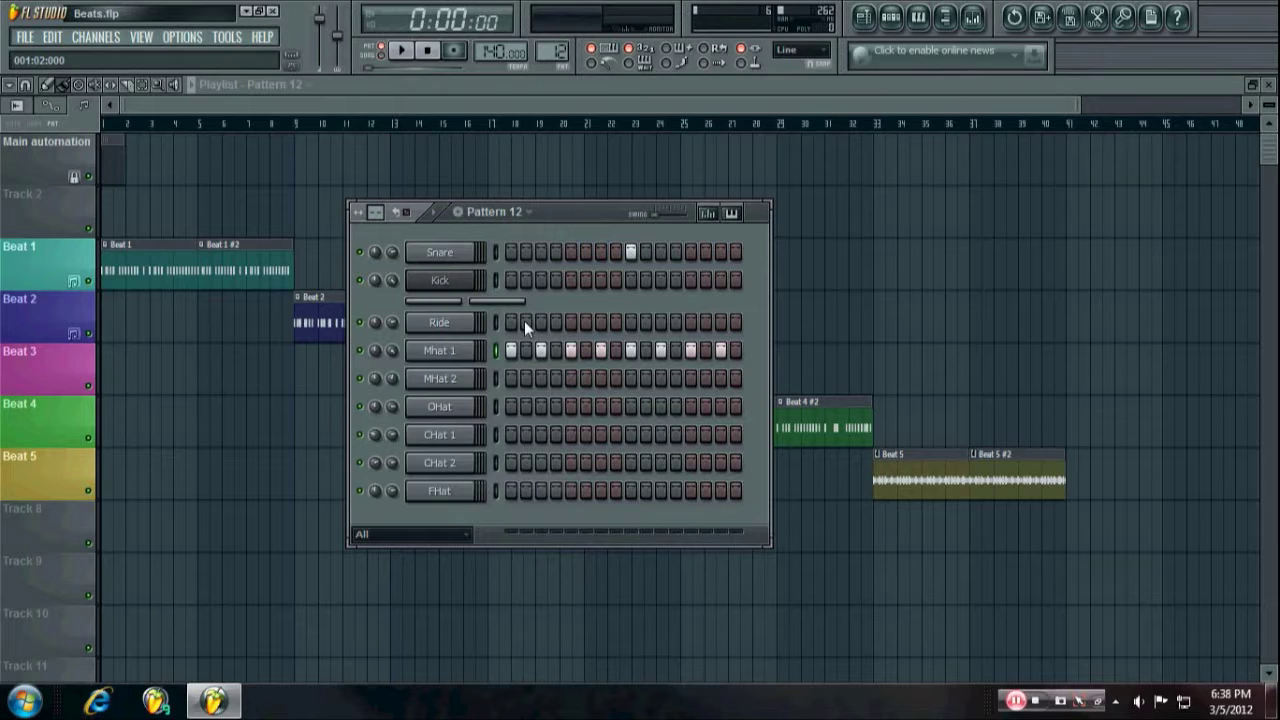
{"action": "left_click", "coordinate": [525, 378]}
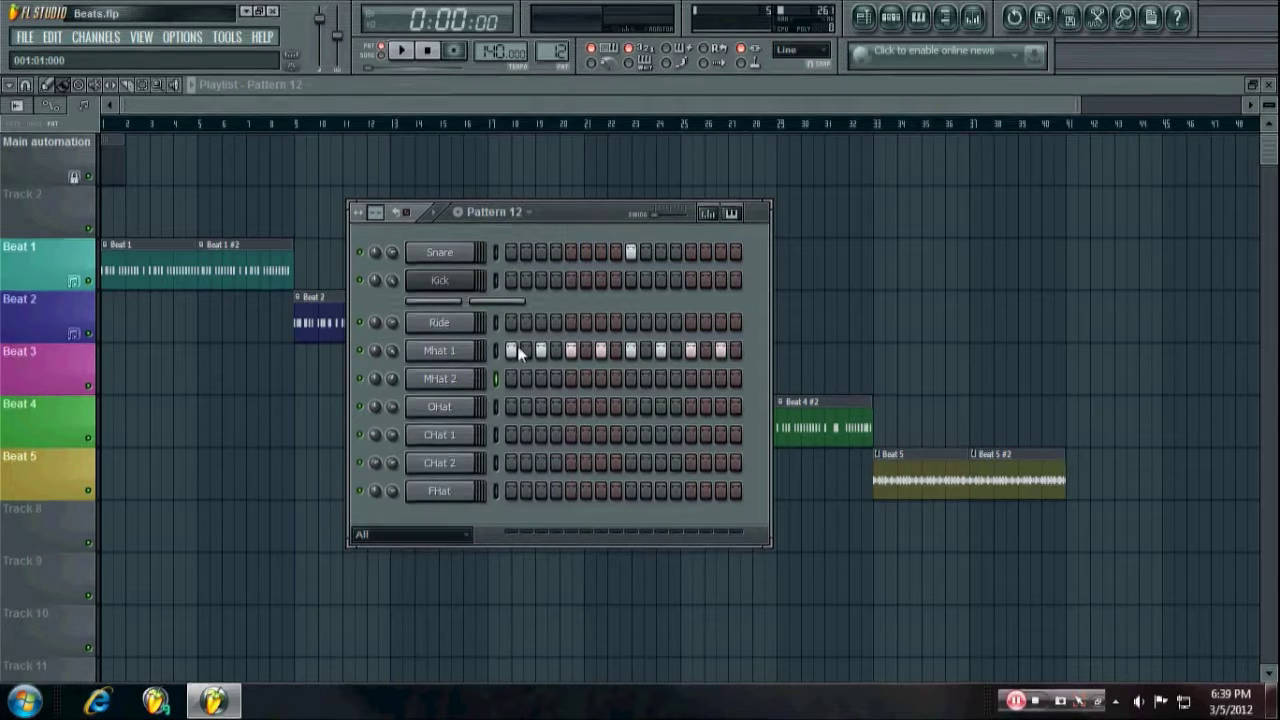
{"action": "key", "text": "space"}
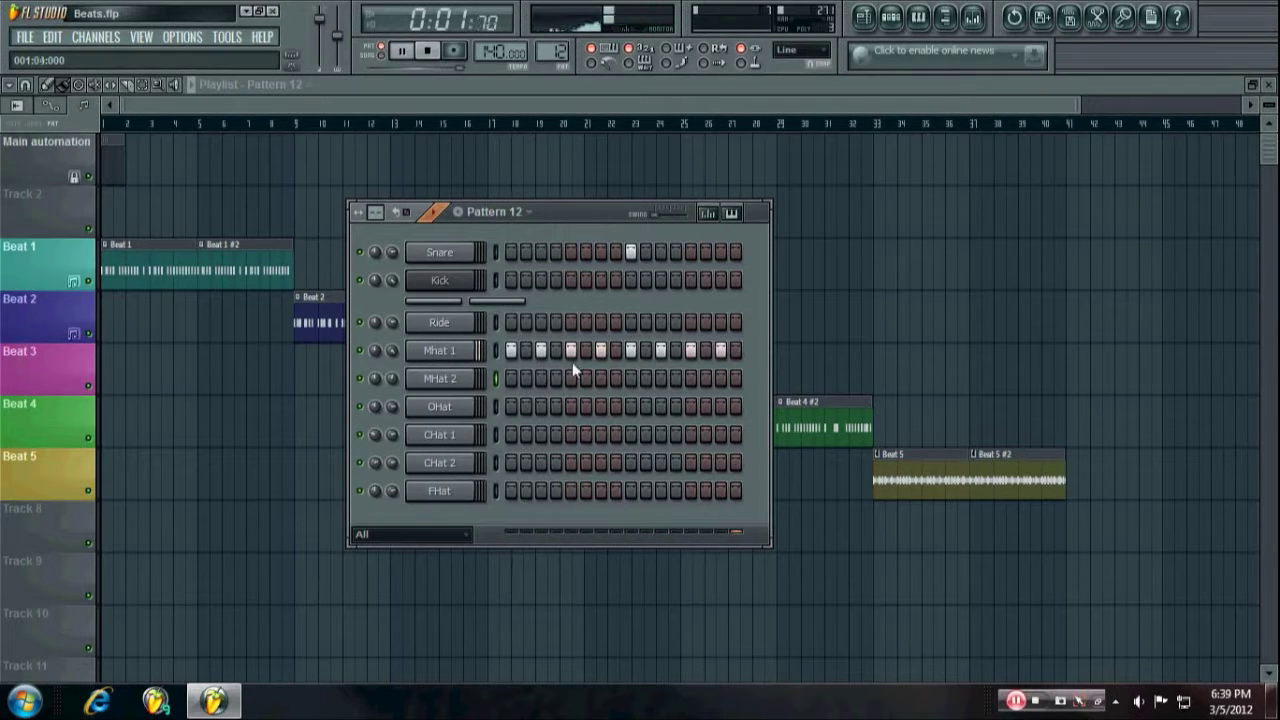
{"action": "left_click", "coordinate": [597, 352]}
{"action": "key", "text": "space"}
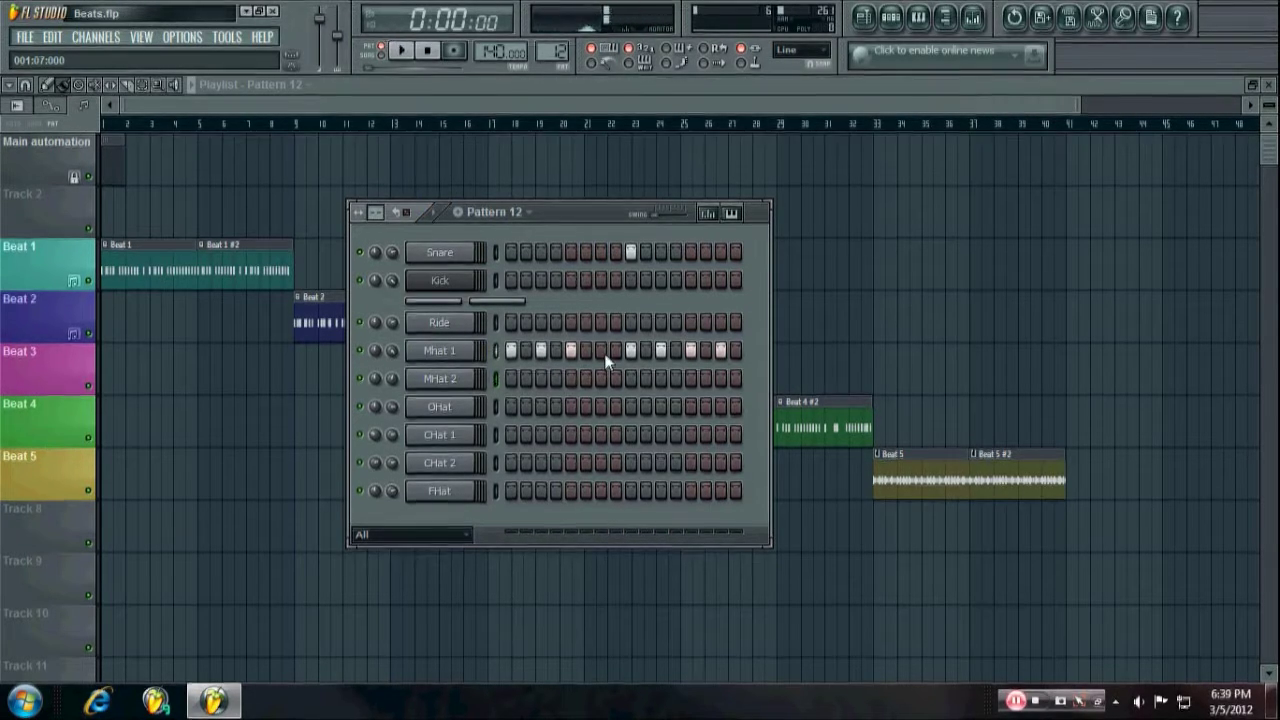
{"action": "left_click", "coordinate": [616, 352]}
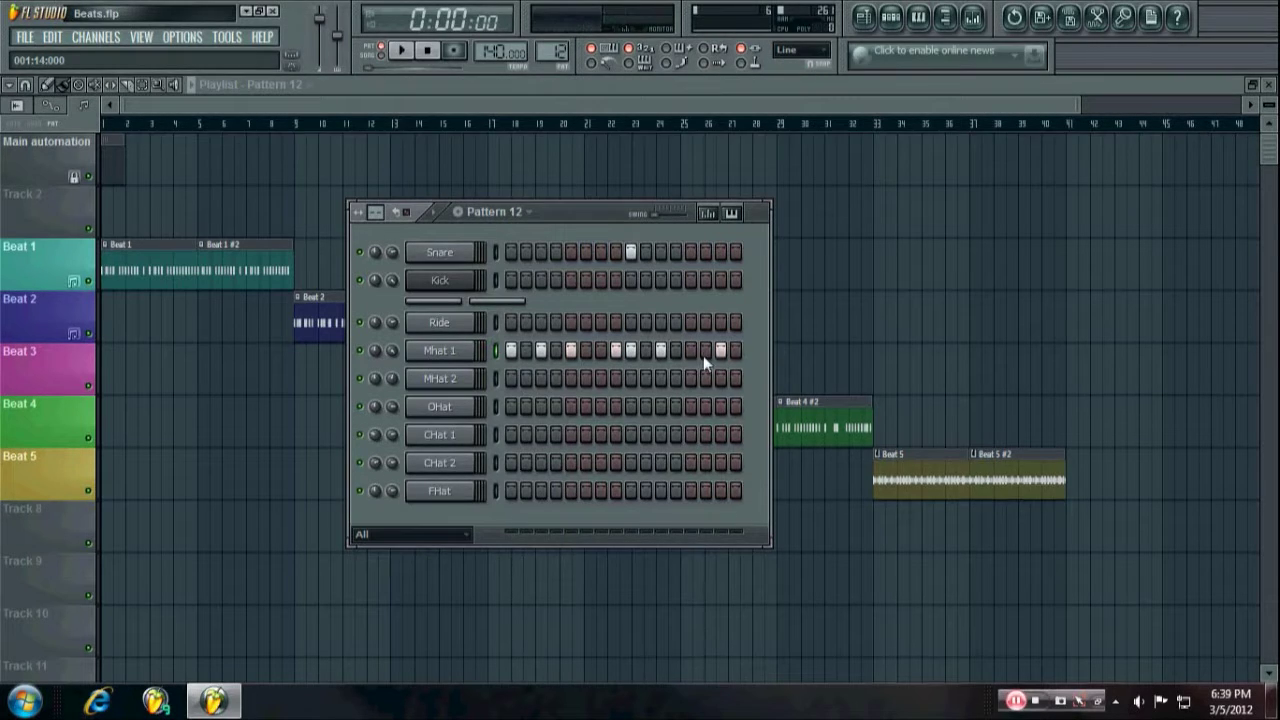
{"action": "left_click", "coordinate": [543, 357]}
{"action": "left_click", "coordinate": [556, 355]}
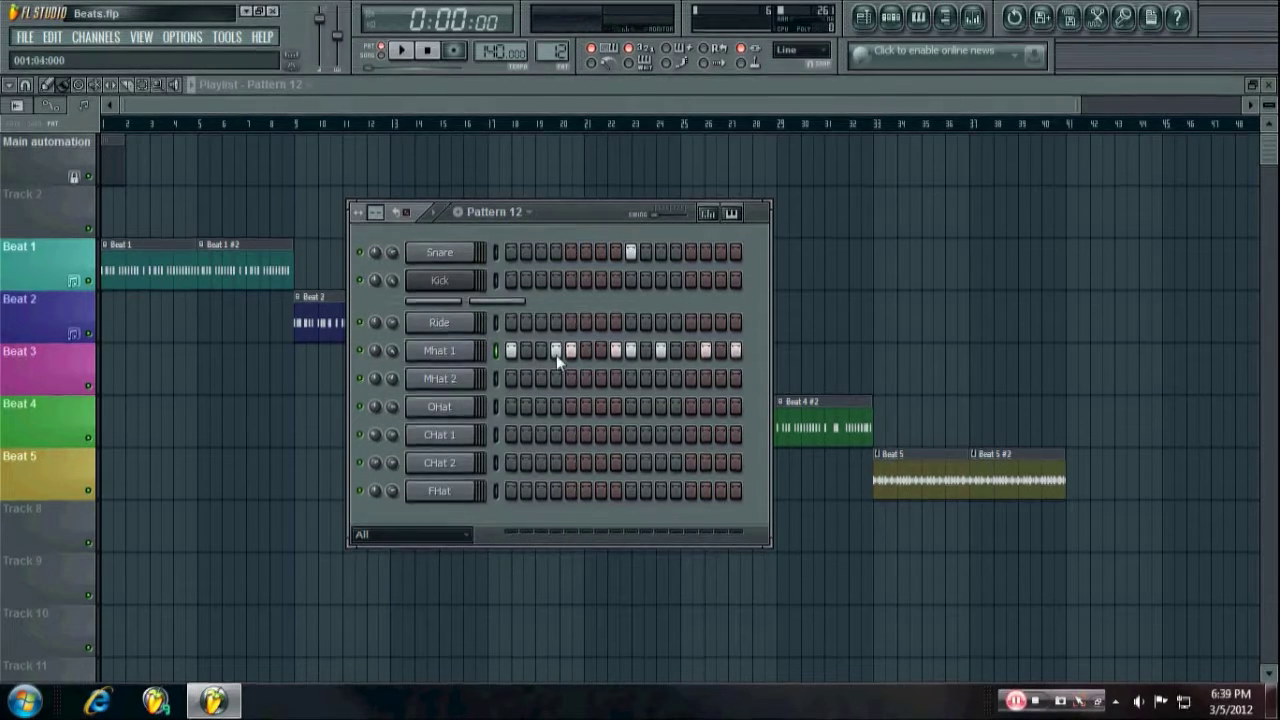
{"action": "key", "text": "space"}
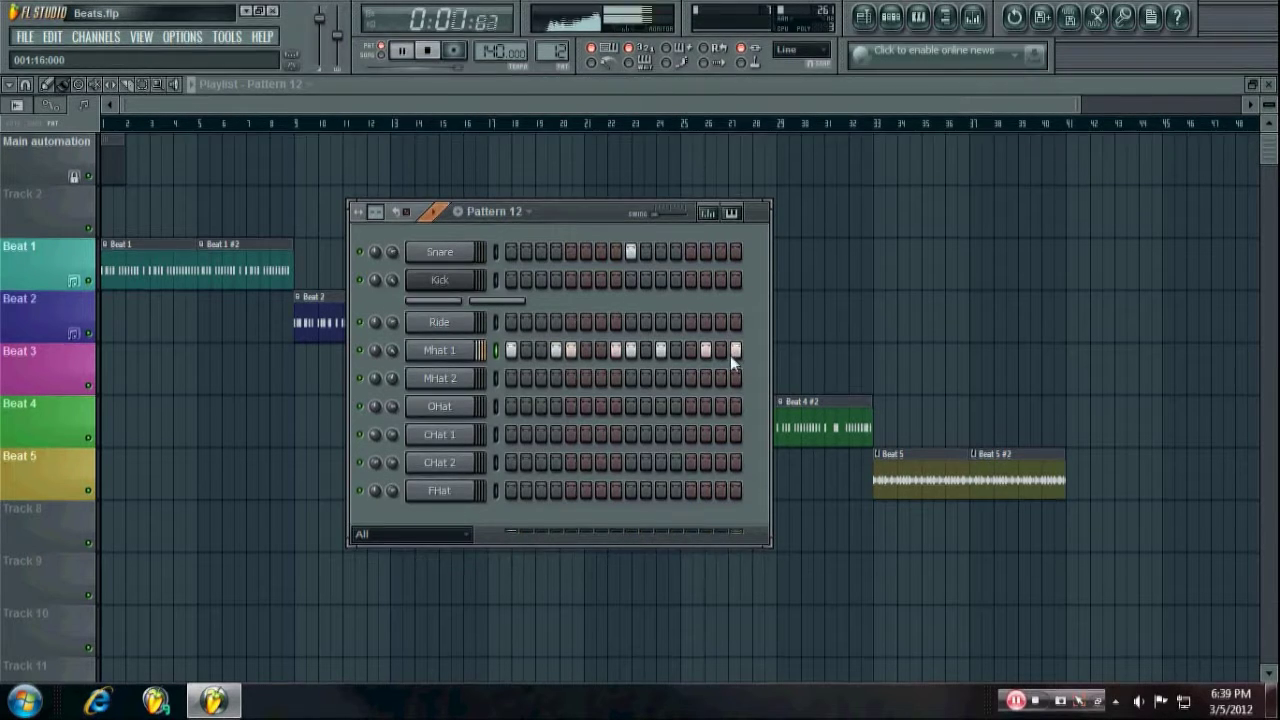
{"action": "left_click", "coordinate": [427, 50]}
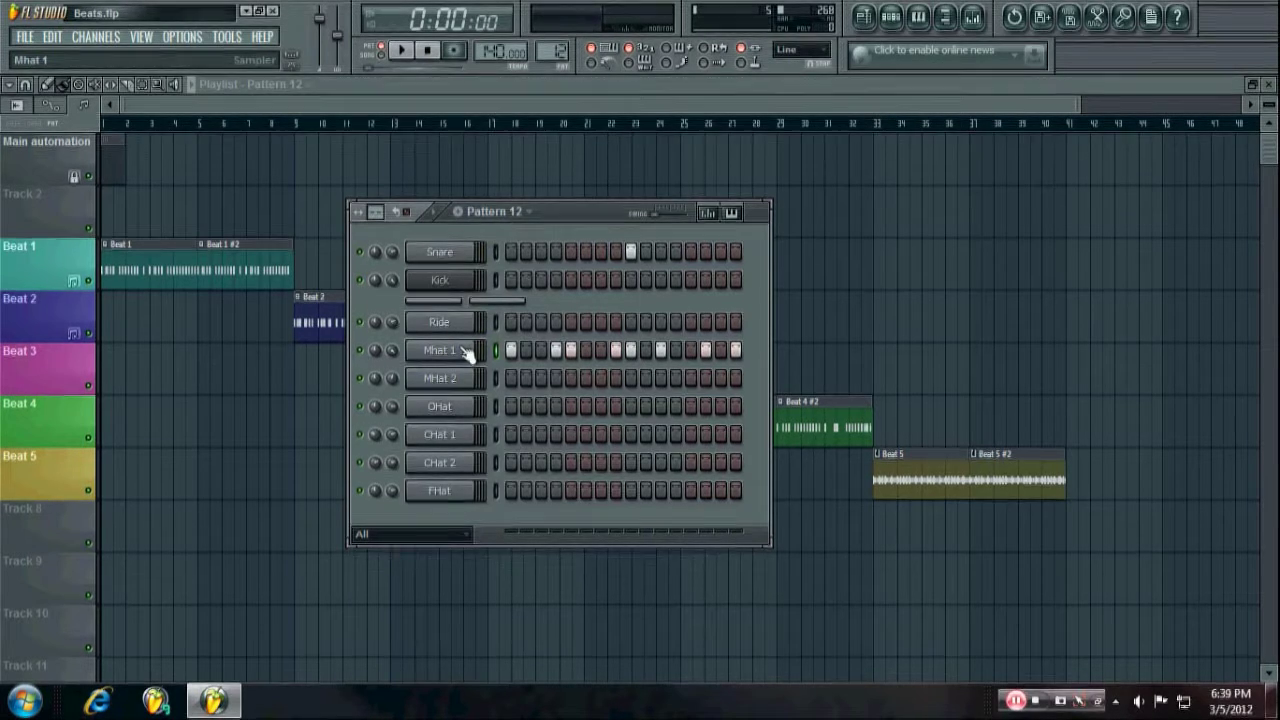
{"action": "right_click", "coordinate": [466, 351]}
{"action": "left_click", "coordinate": [531, 484]}
{"action": "key", "text": "space"}
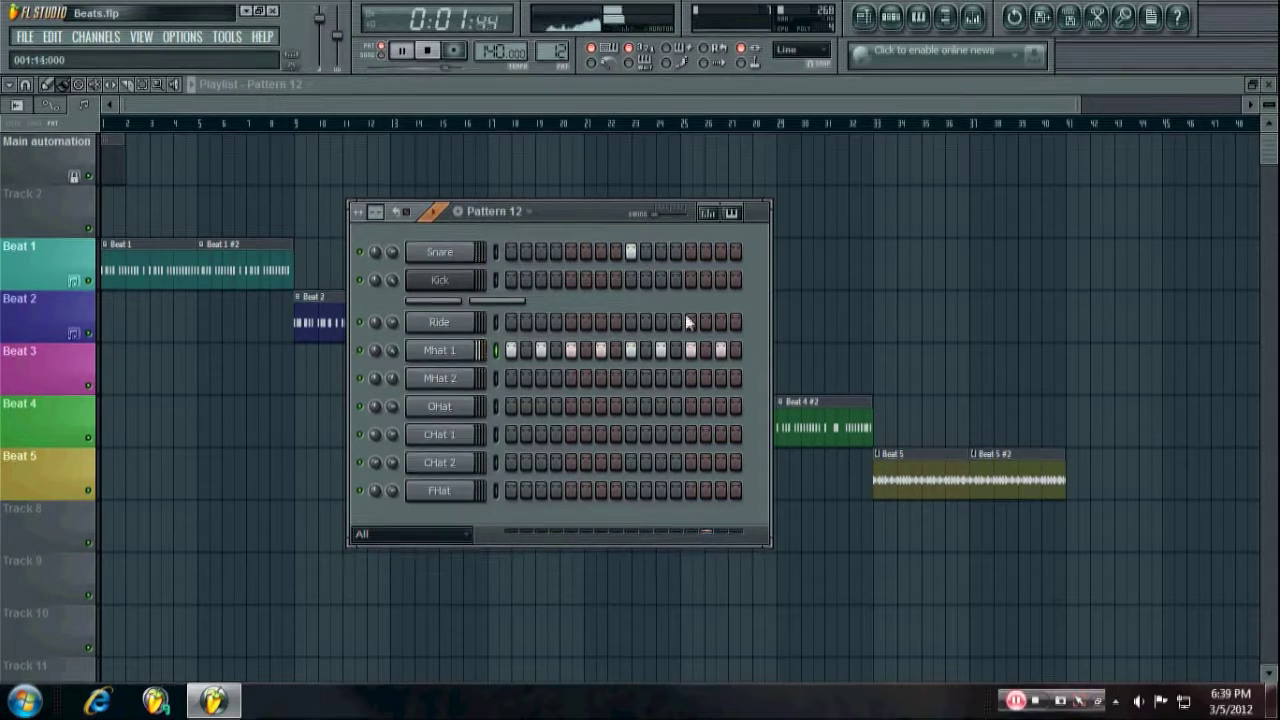
{"action": "key", "text": "space"}
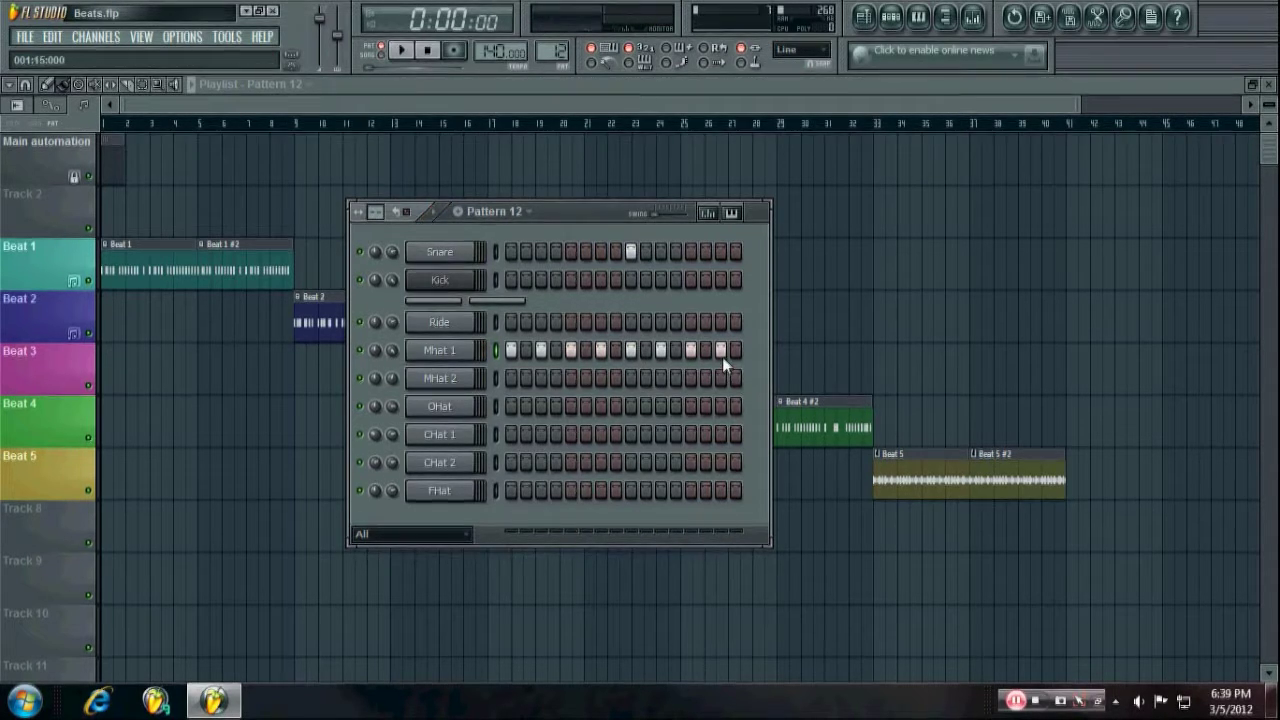
{"action": "left_click_drag", "start_coordinate": [722, 350], "coordinate": [496, 346]}
{"action": "left_click", "coordinate": [496, 349]}
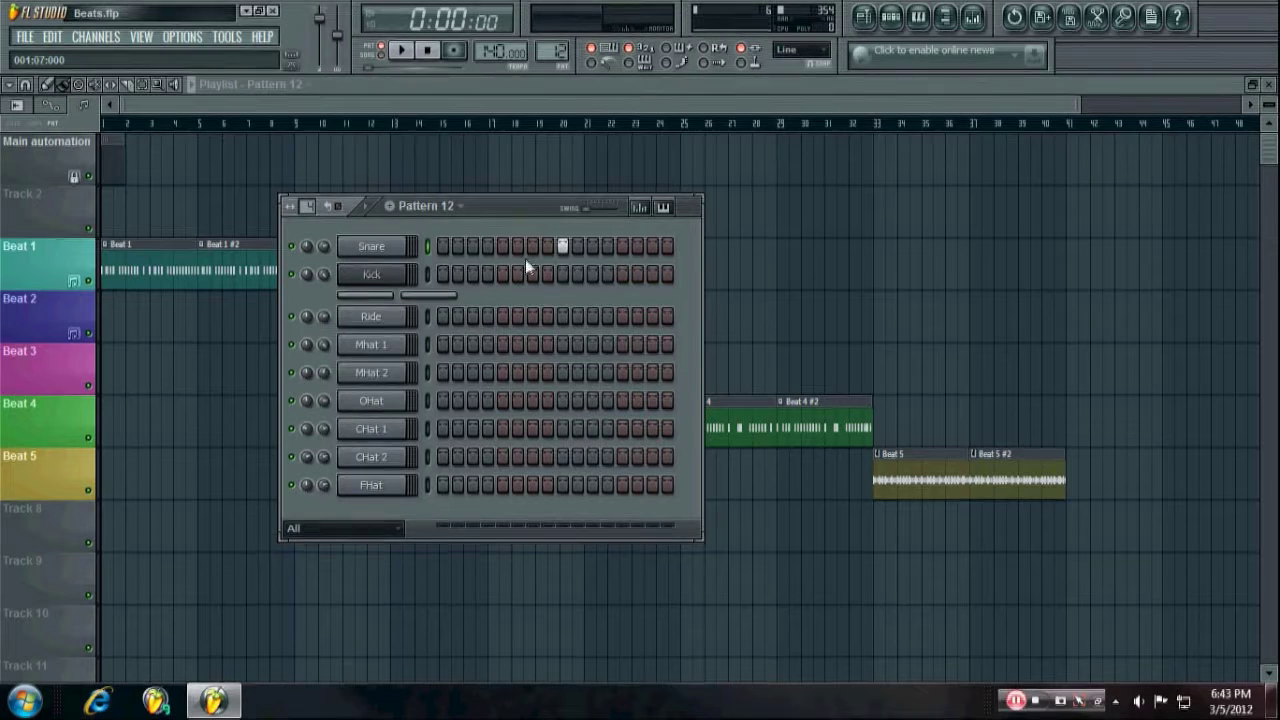
- Lengthen the pattern to 32 steps, add a Snare on step 25, and audition trial kicks
{"action": "left_click", "coordinate": [442, 274]}
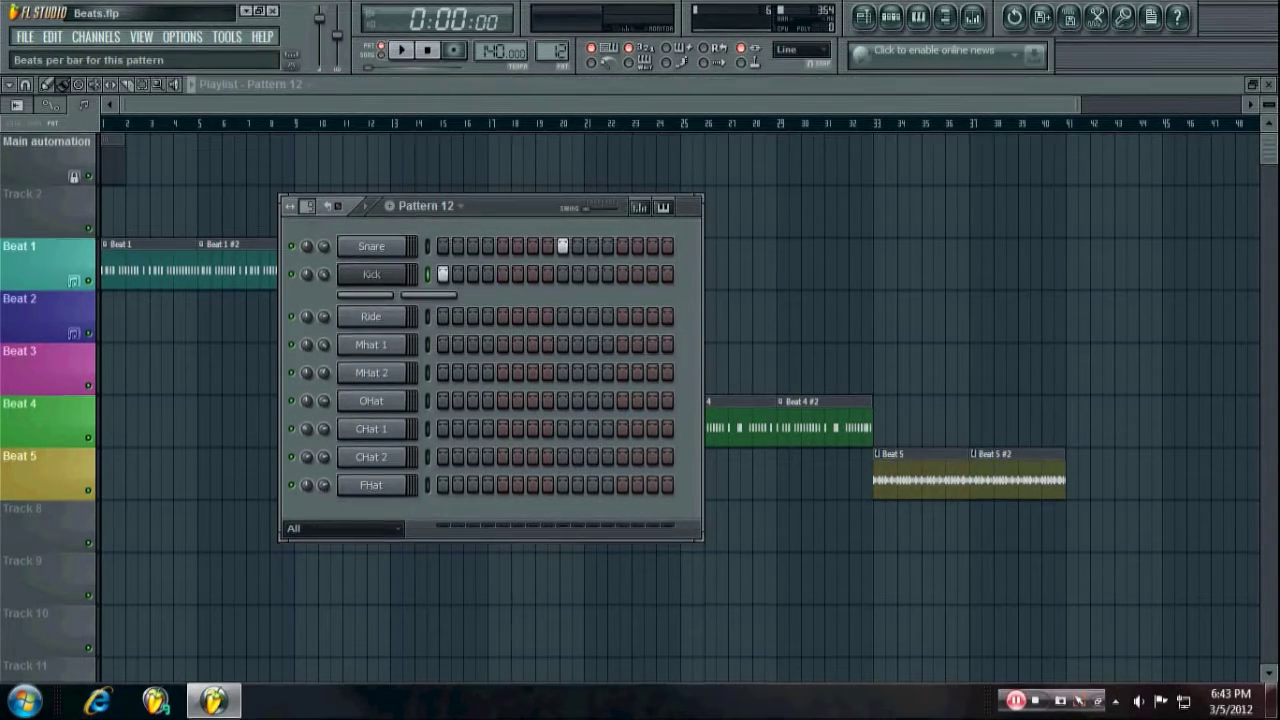
{"action": "scroll", "coordinate": [303, 203], "scroll_direction": "up", "scroll_amount": 4}
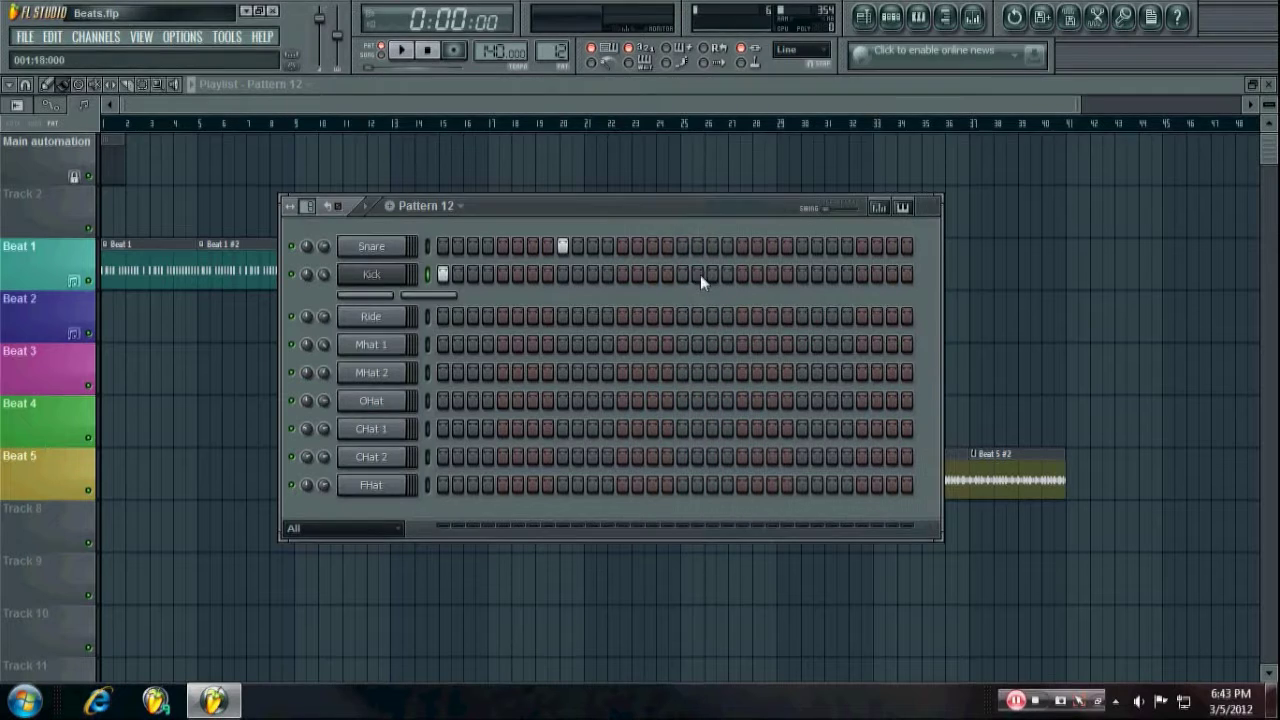
{"action": "left_click", "coordinate": [802, 246]}
{"action": "left_click", "coordinate": [787, 274]}
{"action": "key", "text": "space"}
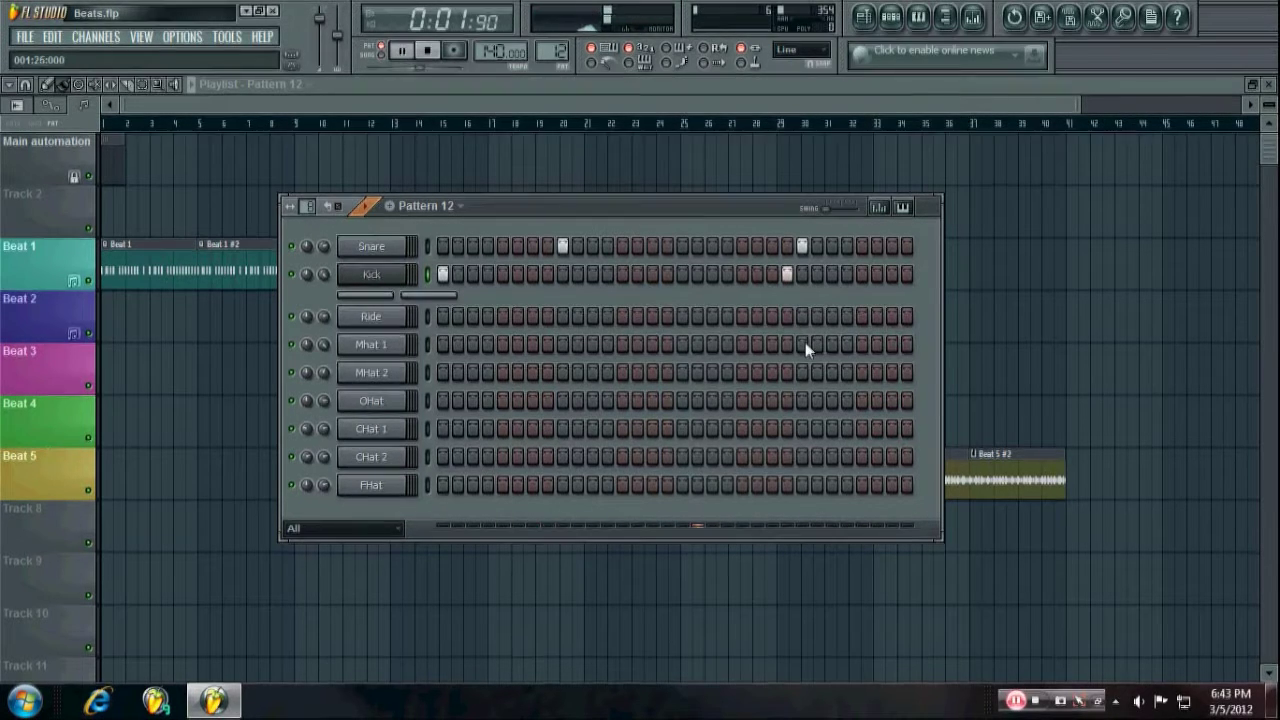
{"action": "key", "text": "space"}
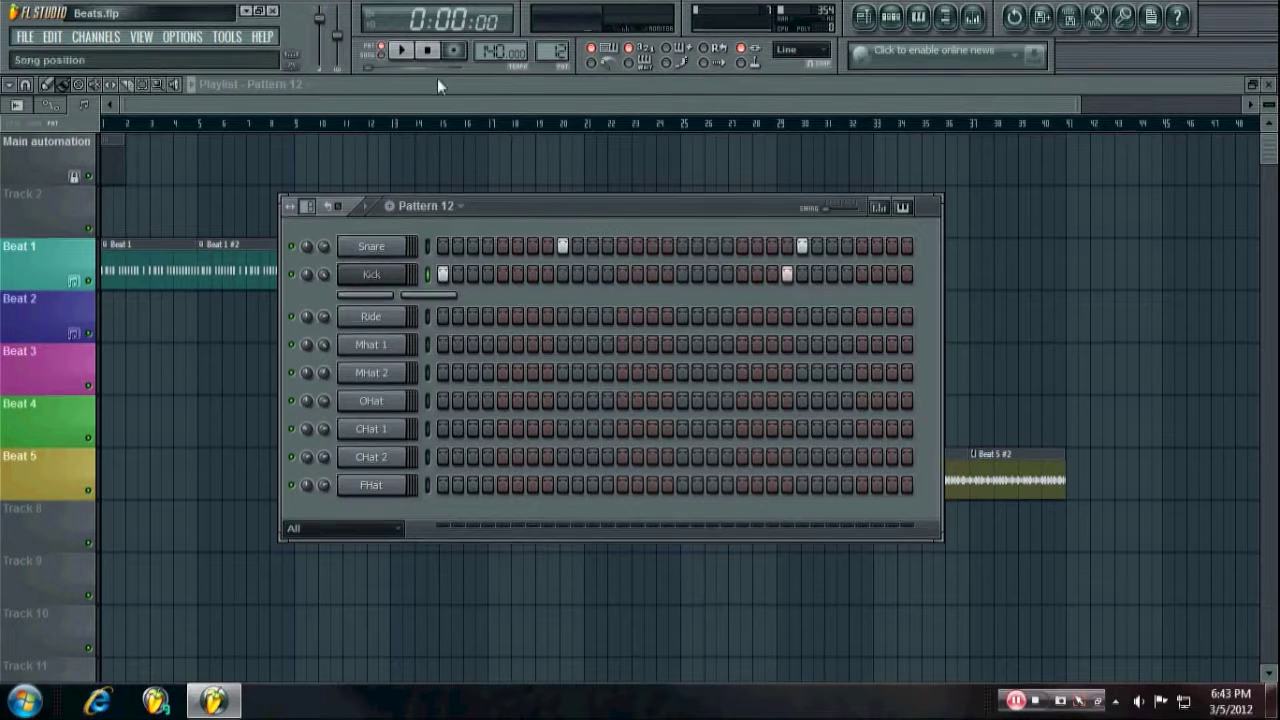
- Try kick hits on steps 4, 7, 8, 10 and further along, then remove several again
{"action": "left_click", "coordinate": [487, 274]}
{"action": "left_click", "coordinate": [532, 274]}
{"action": "left_click", "coordinate": [547, 274]}
{"action": "left_click", "coordinate": [577, 274]}
{"action": "left_click", "coordinate": [592, 274]}
{"action": "left_click", "coordinate": [622, 274]}
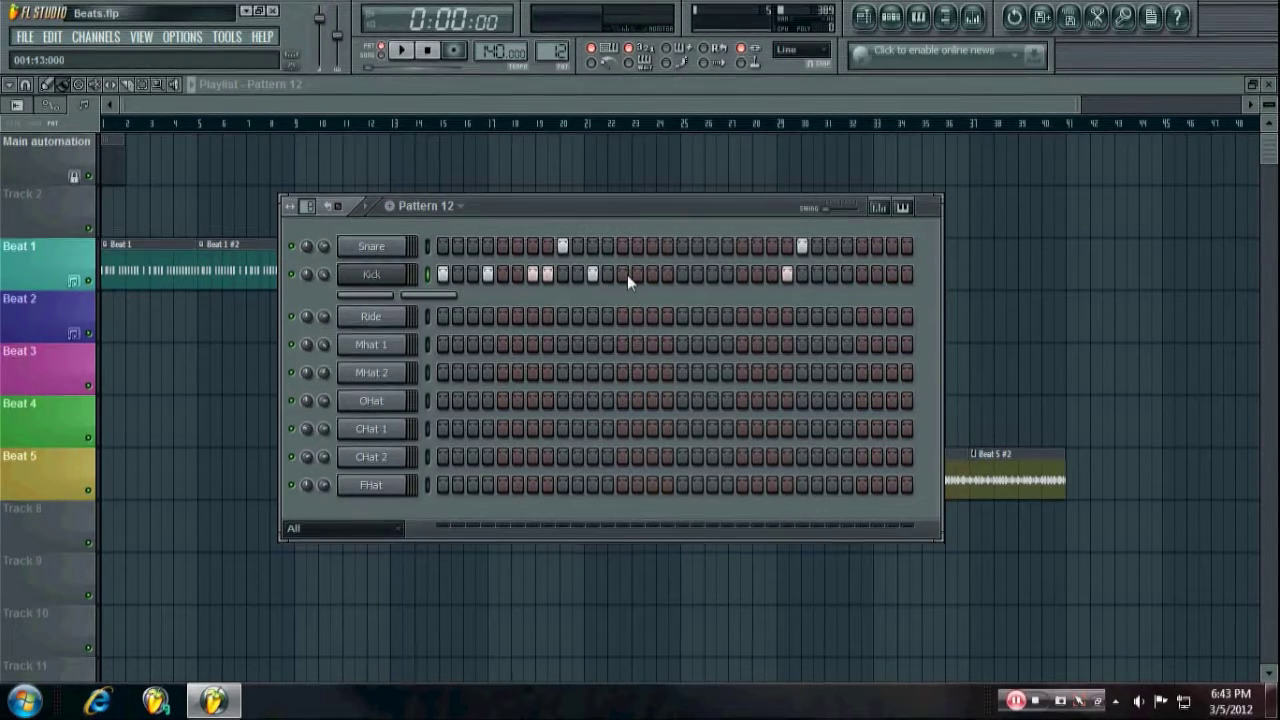
{"action": "left_click", "coordinate": [637, 274]}
{"action": "left_click", "coordinate": [652, 274]}
{"action": "left_click", "coordinate": [697, 274]}
{"action": "right_click", "coordinate": [637, 274]}
{"action": "right_click", "coordinate": [622, 274]}
{"action": "right_click", "coordinate": [592, 274]}
{"action": "right_click", "coordinate": [652, 274]}
{"action": "right_click", "coordinate": [682, 274]}
- Try more second-half kick hits, audition them, then clear the entire Kick row
{"action": "left_click", "coordinate": [652, 274]}
{"action": "left_click", "coordinate": [667, 274]}
{"action": "left_click", "coordinate": [682, 274]}
{"action": "left_click", "coordinate": [727, 274]}
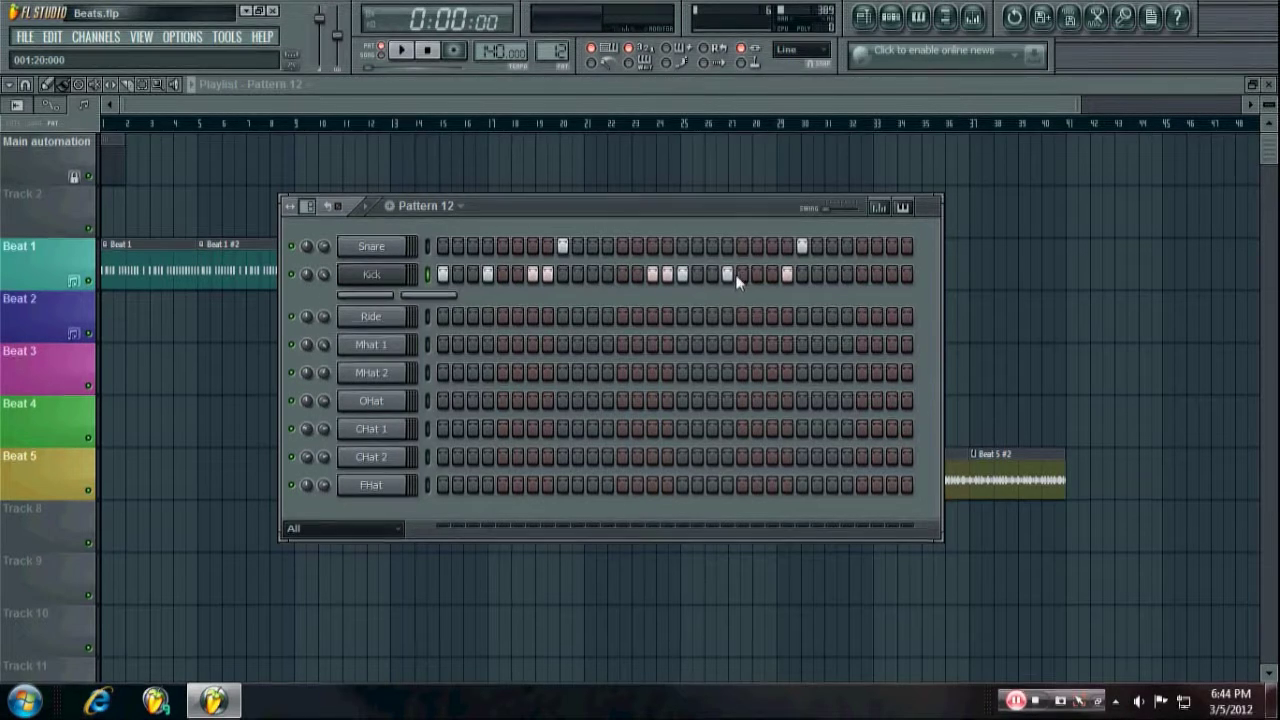
{"action": "left_click", "coordinate": [742, 274]}
{"action": "left_click", "coordinate": [772, 274]}
{"action": "key", "text": "space"}
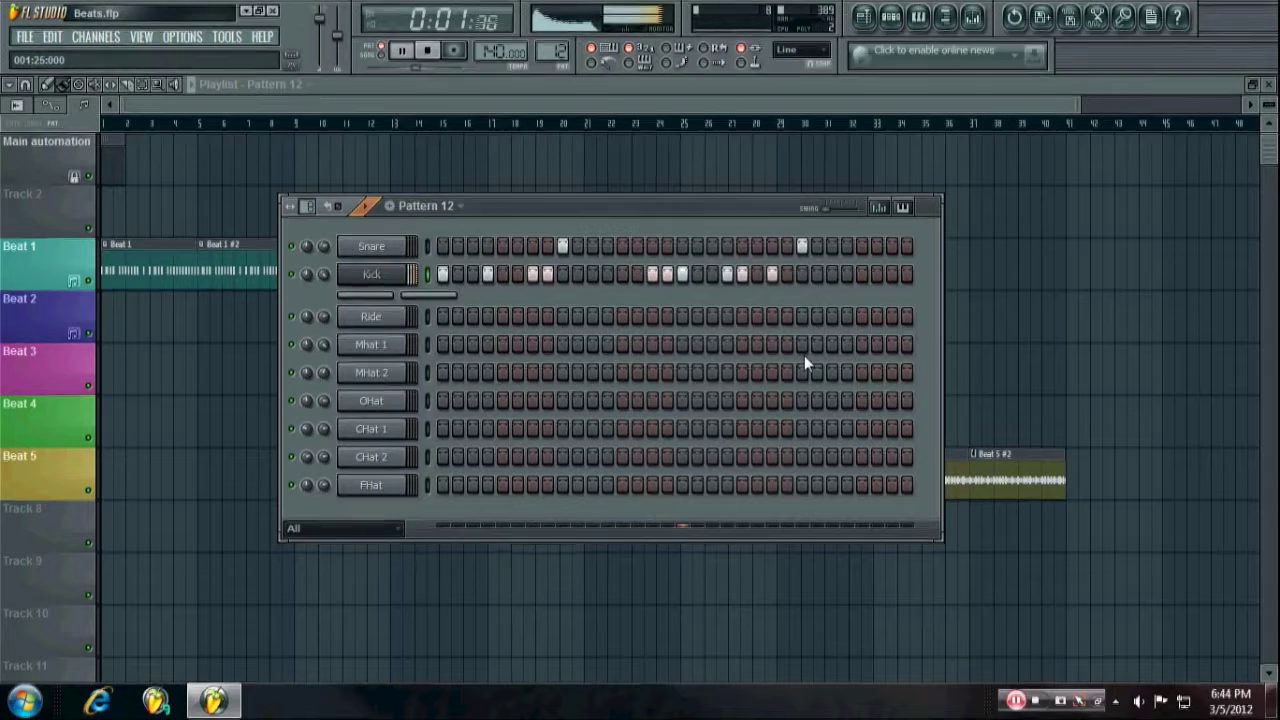
{"action": "key", "text": "space"}
{"action": "left_click_drag", "start_coordinate": [770, 273], "coordinate": [440, 274]}
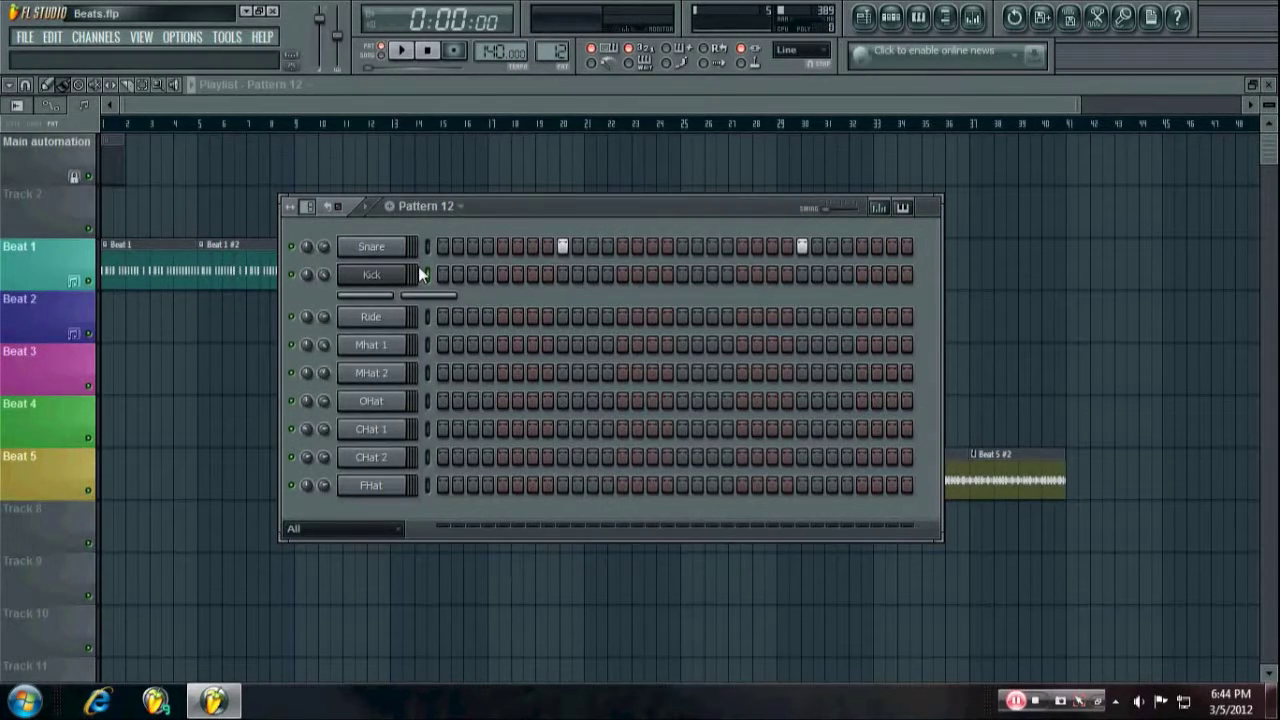
{"action": "left_click", "coordinate": [560, 274]}
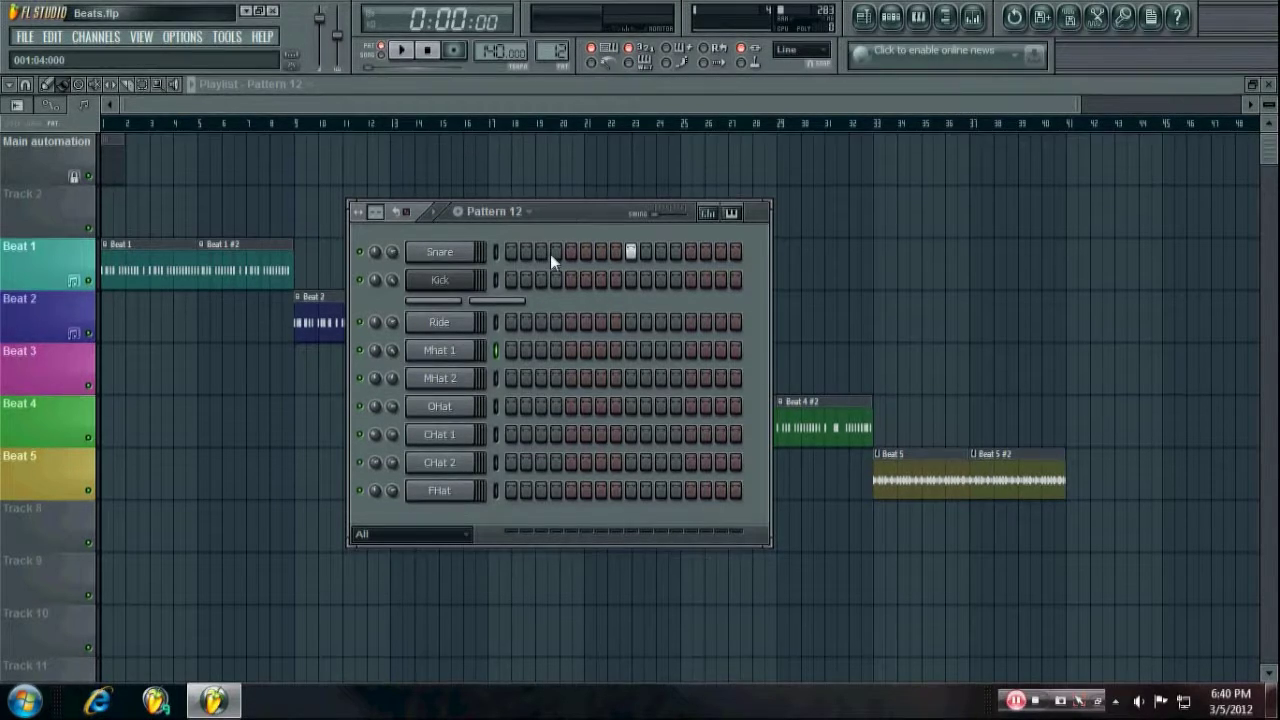
{"action": "left_click", "coordinate": [494, 280]}
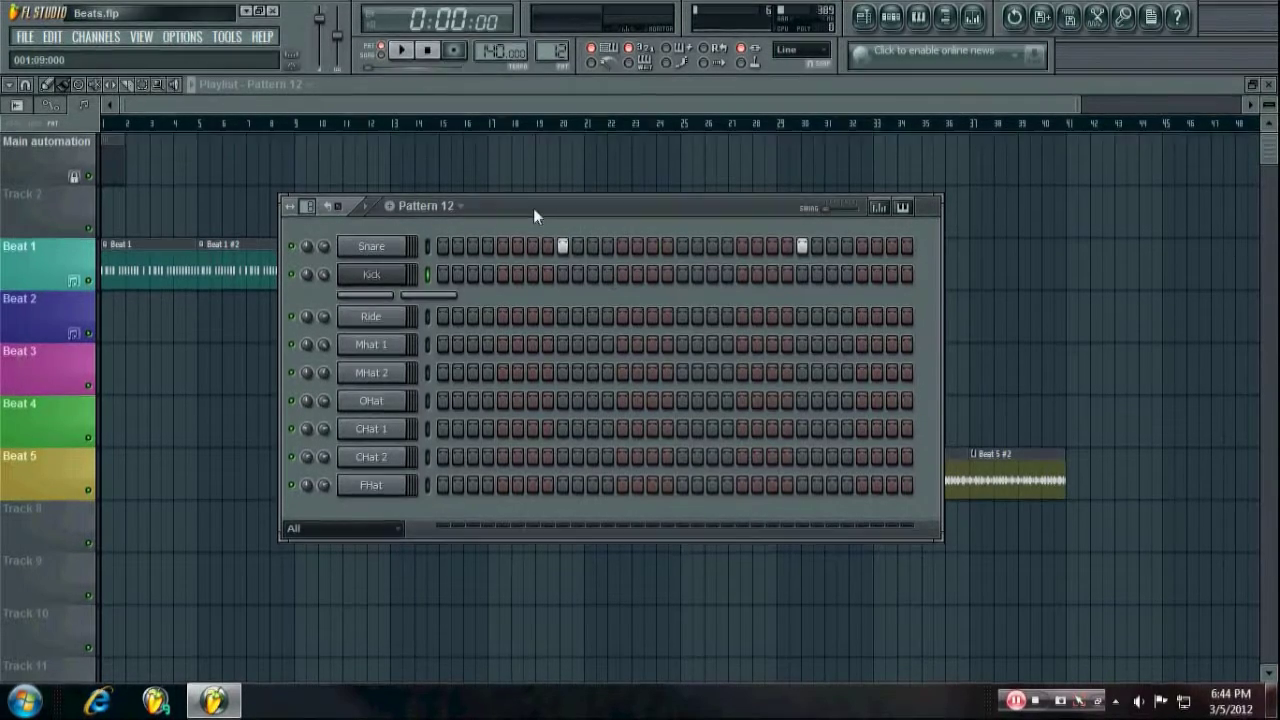
{"action": "left_click_drag", "start_coordinate": [533, 208], "coordinate": [499, 219]}
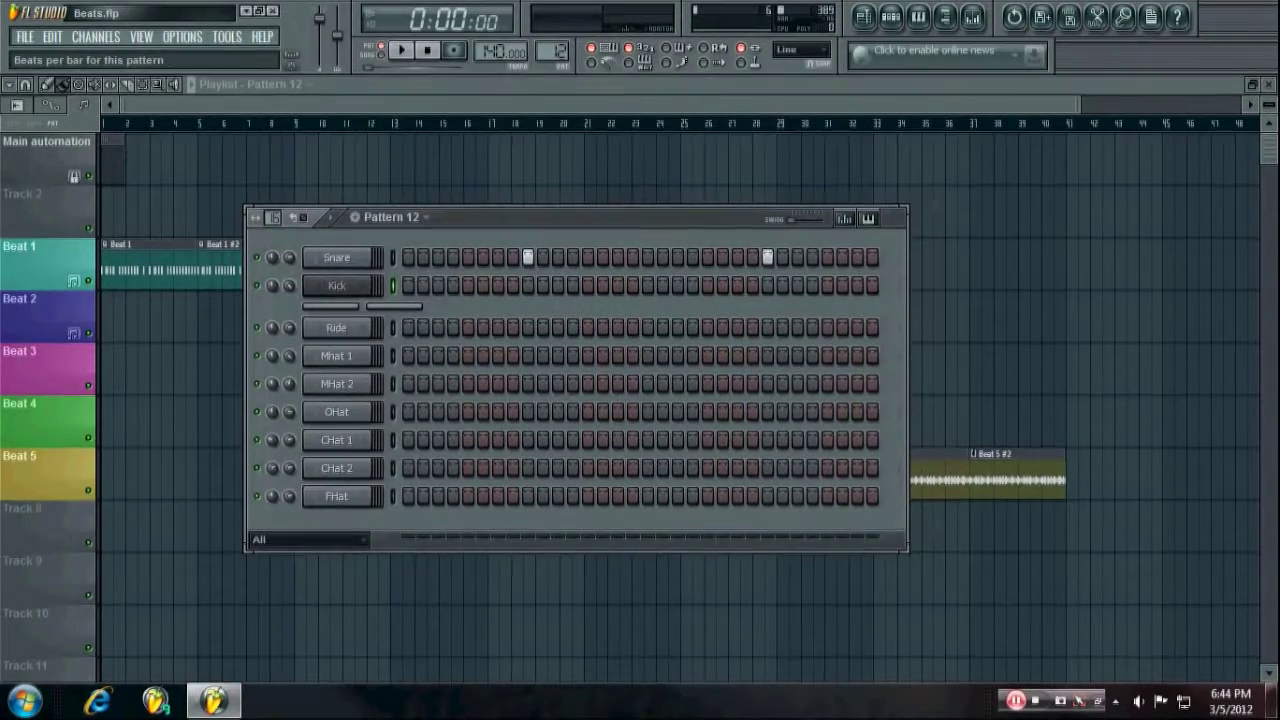
- Extend the pattern to 64 steps and add Snare hits on steps 41 and 57
{"action": "left_click_drag", "start_coordinate": [273, 217], "coordinate": [325, 228]}
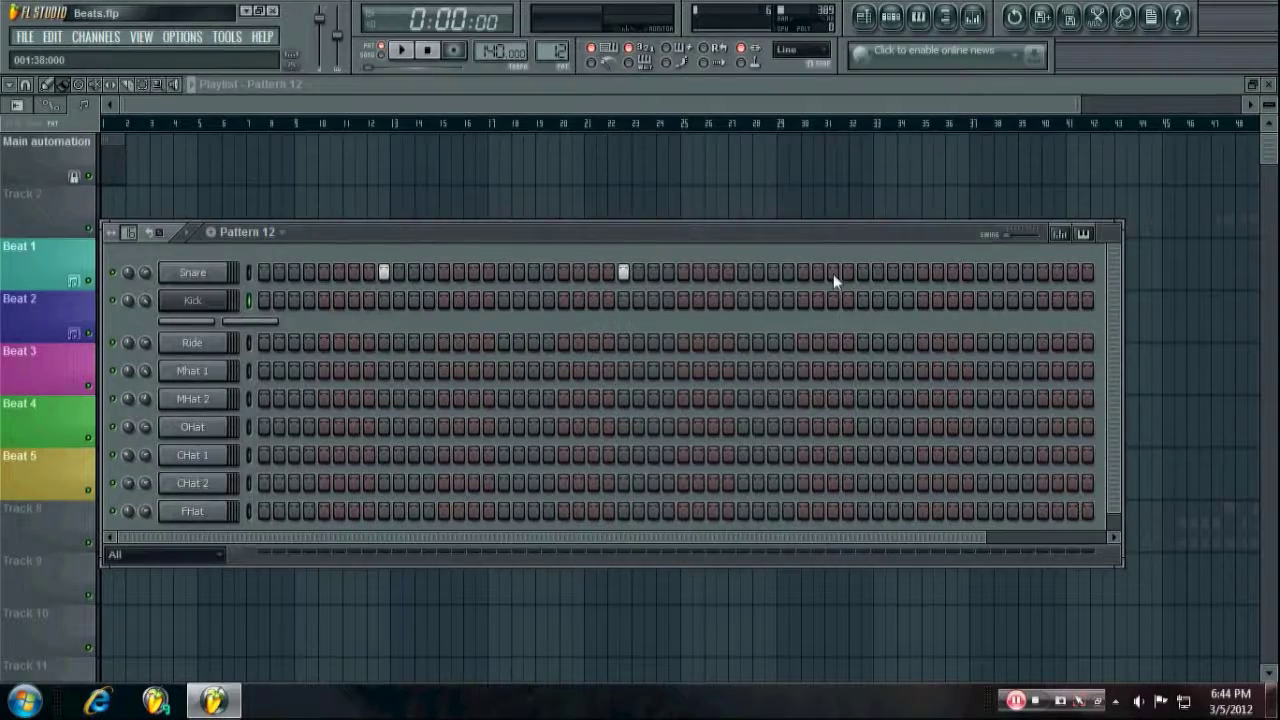
{"action": "left_click", "coordinate": [864, 272]}
{"action": "left_click_drag", "start_coordinate": [914, 537], "coordinate": [1049, 495]}
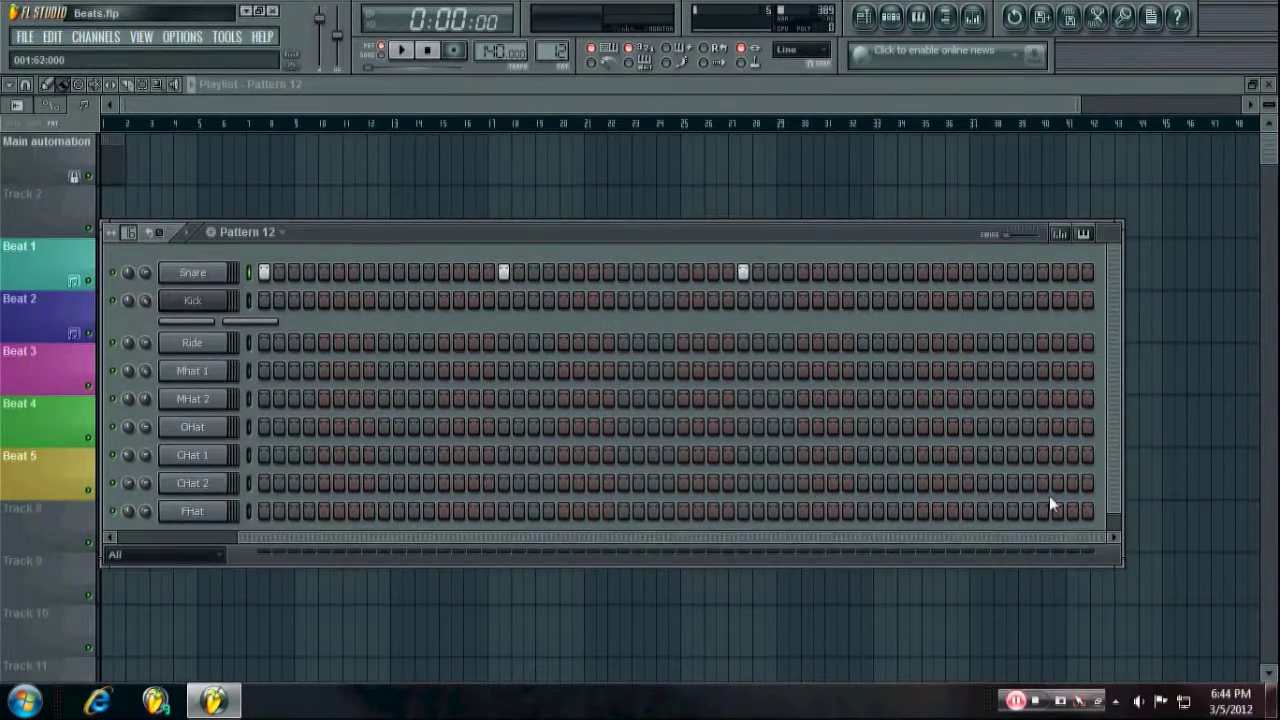
{"action": "left_click", "coordinate": [982, 272]}
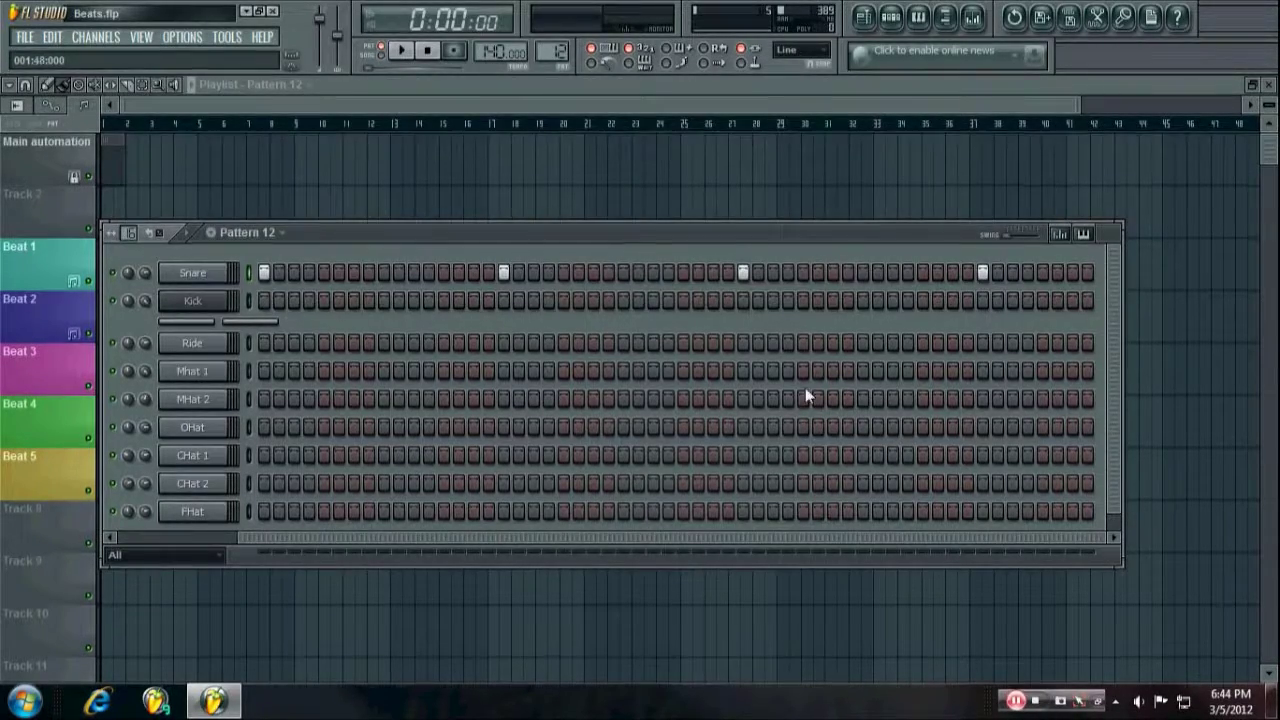
{"action": "left_click_drag", "start_coordinate": [675, 530], "coordinate": [541, 545]}
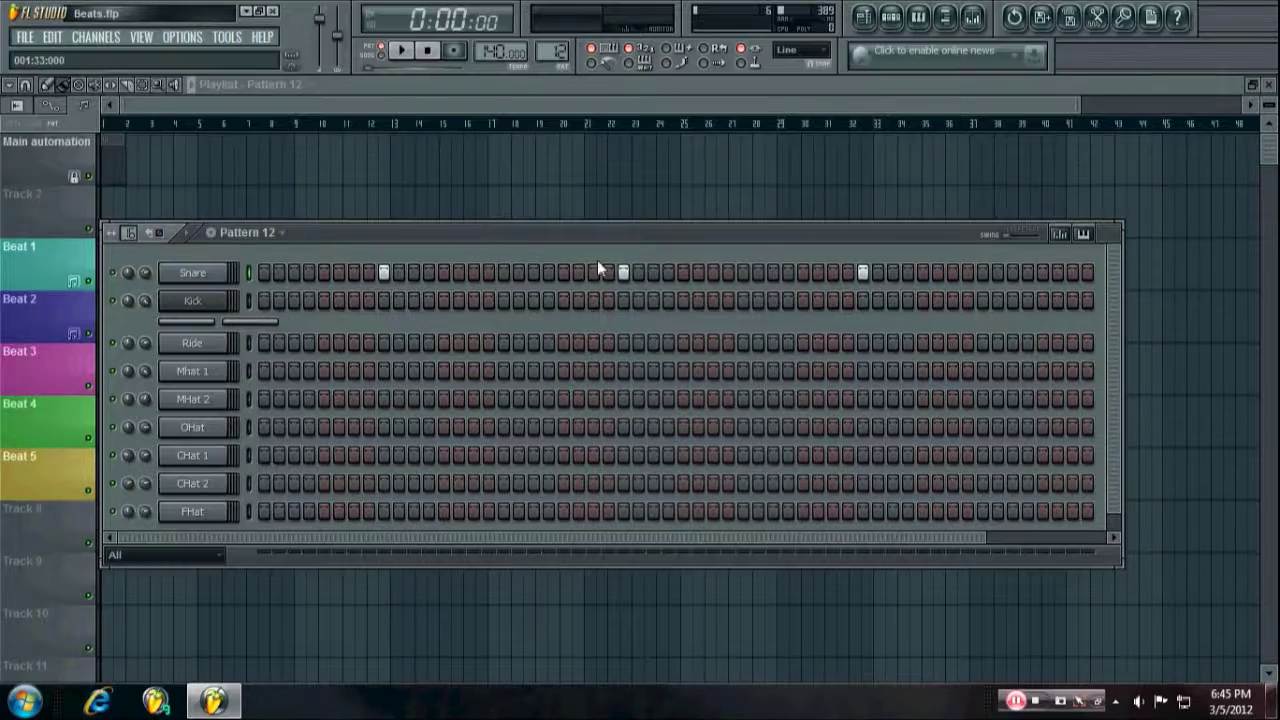
- Start the syncopated kick line with hits near the start and middle, auditioning along the way
{"action": "left_click", "coordinate": [310, 301]}
{"action": "key", "text": "space"}
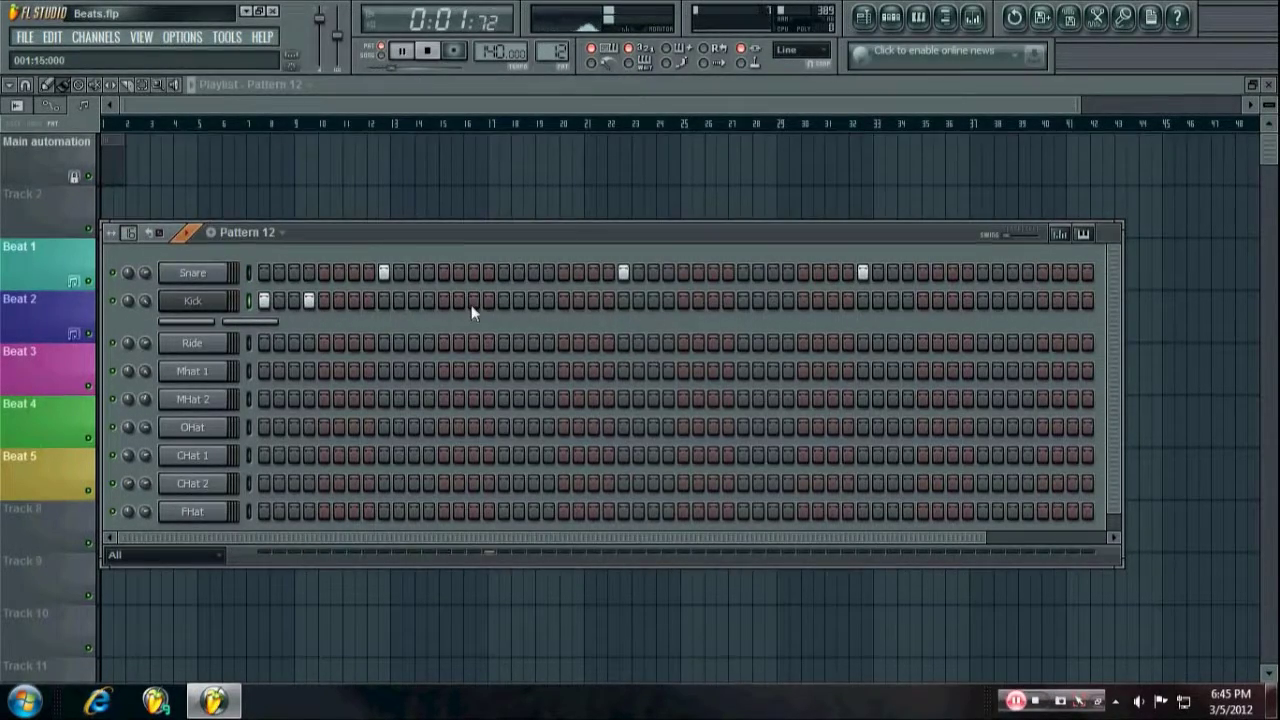
{"action": "key", "text": "space"}
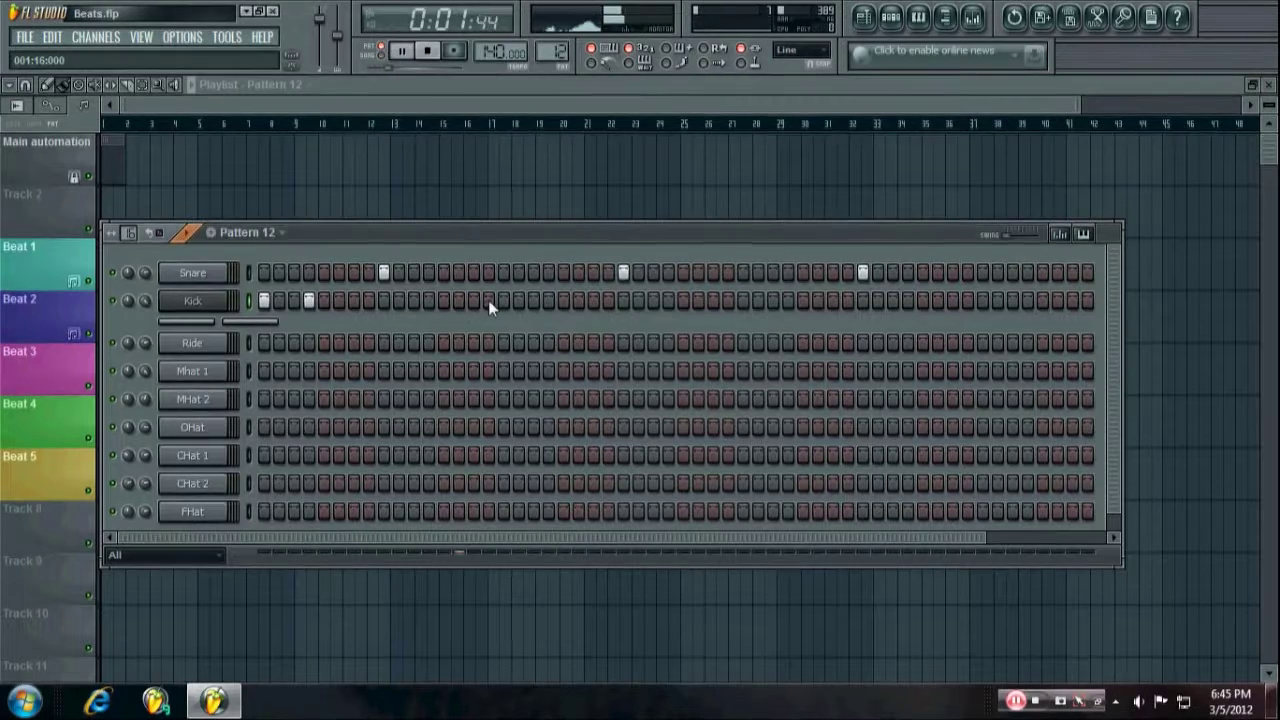
{"action": "key", "text": "space"}
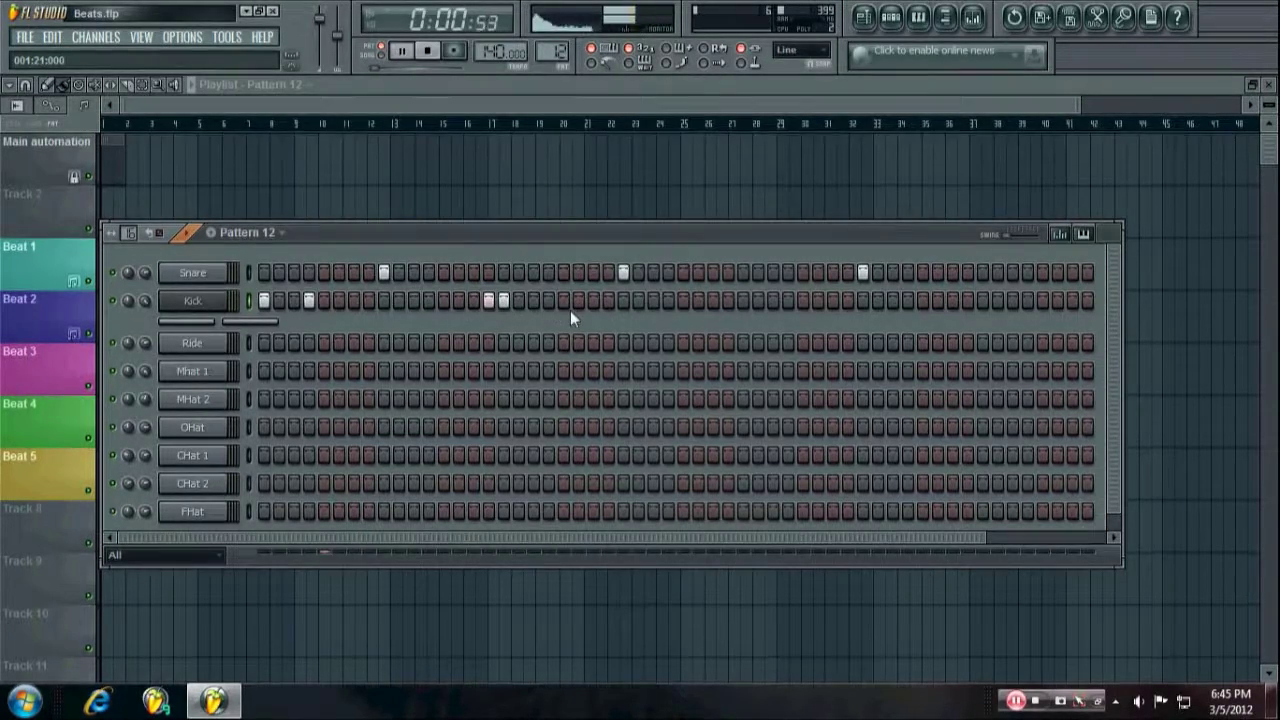
{"action": "left_click", "coordinate": [608, 301]}
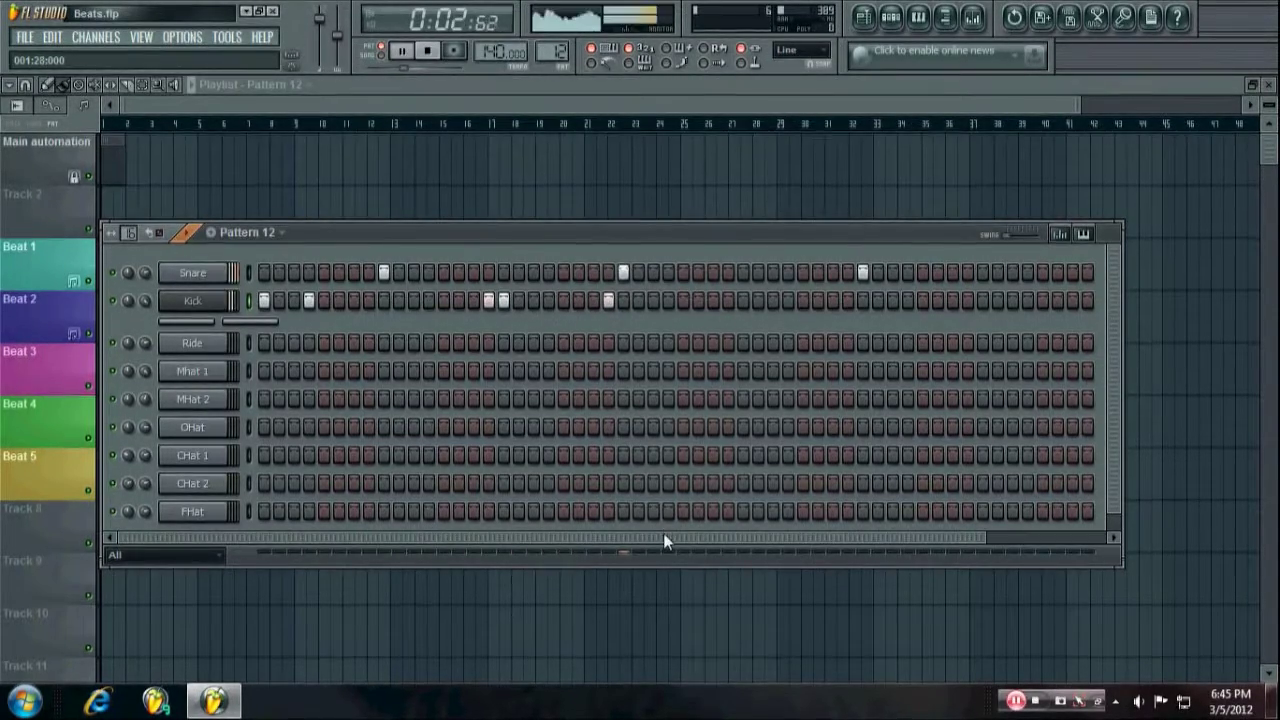
{"action": "left_click_drag", "start_coordinate": [663, 533], "coordinate": [864, 517]}
{"action": "key", "text": "space"}
{"action": "key", "text": "space"}
{"action": "left_click", "coordinate": [669, 299]}
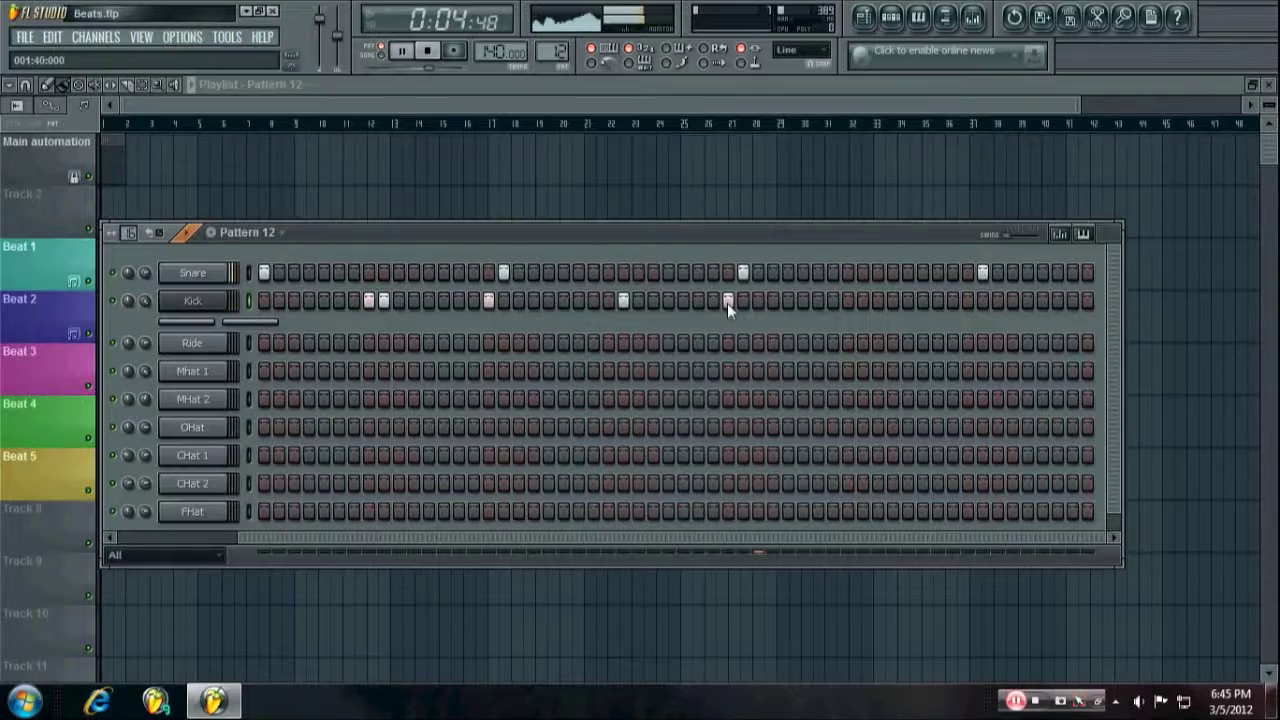
{"action": "key", "text": "space"}
{"action": "key", "text": "space"}
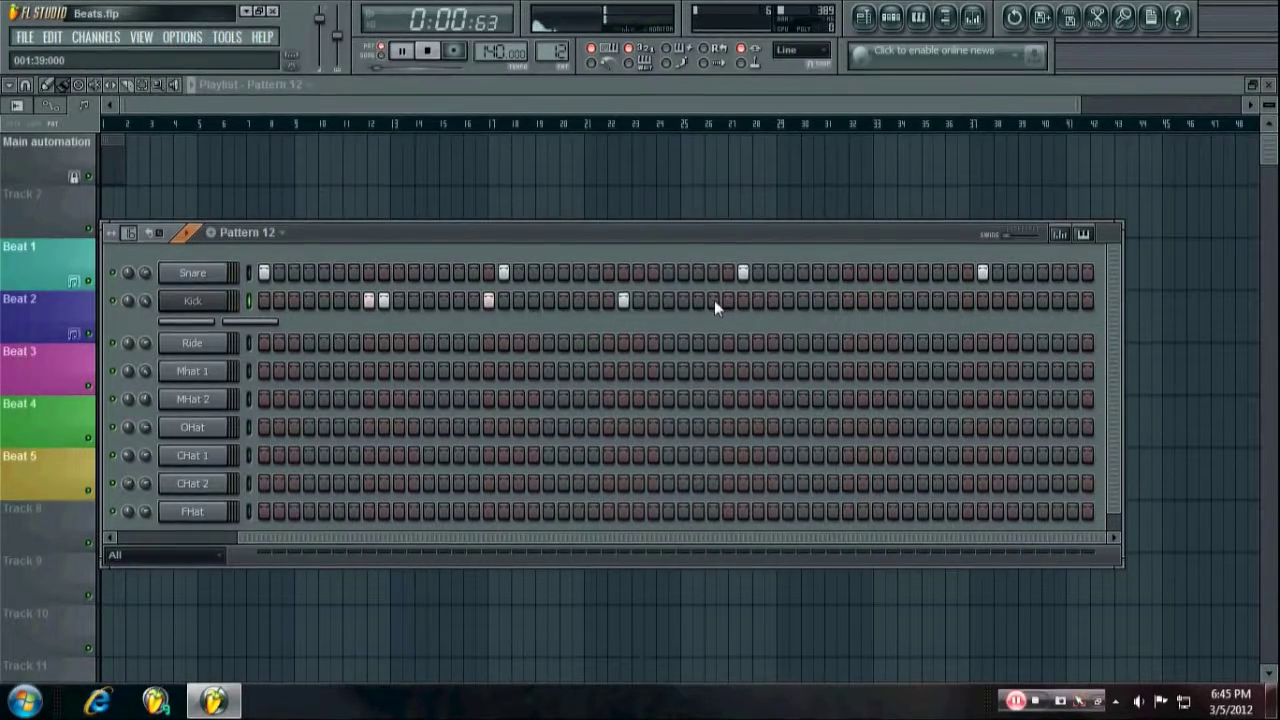
{"action": "left_click", "coordinate": [699, 300]}
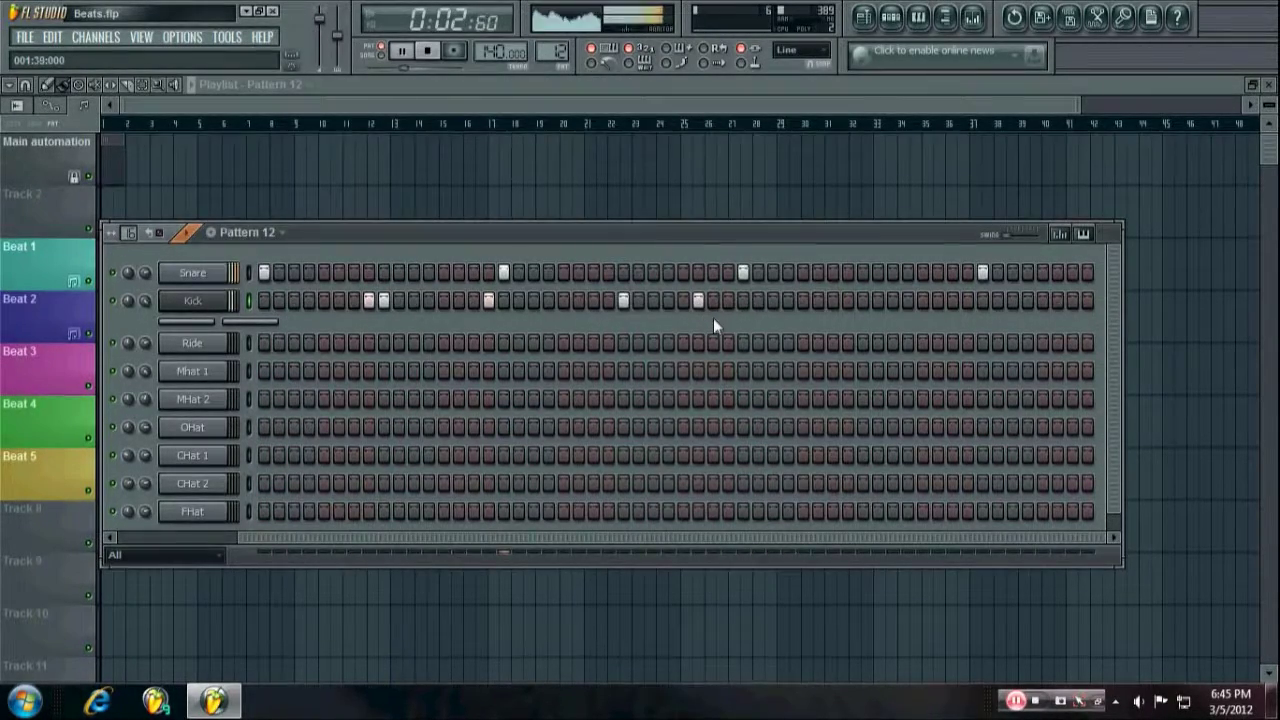
- Add kick hits through the second half, moving the final kick one step later
{"action": "left_click", "coordinate": [773, 301]}
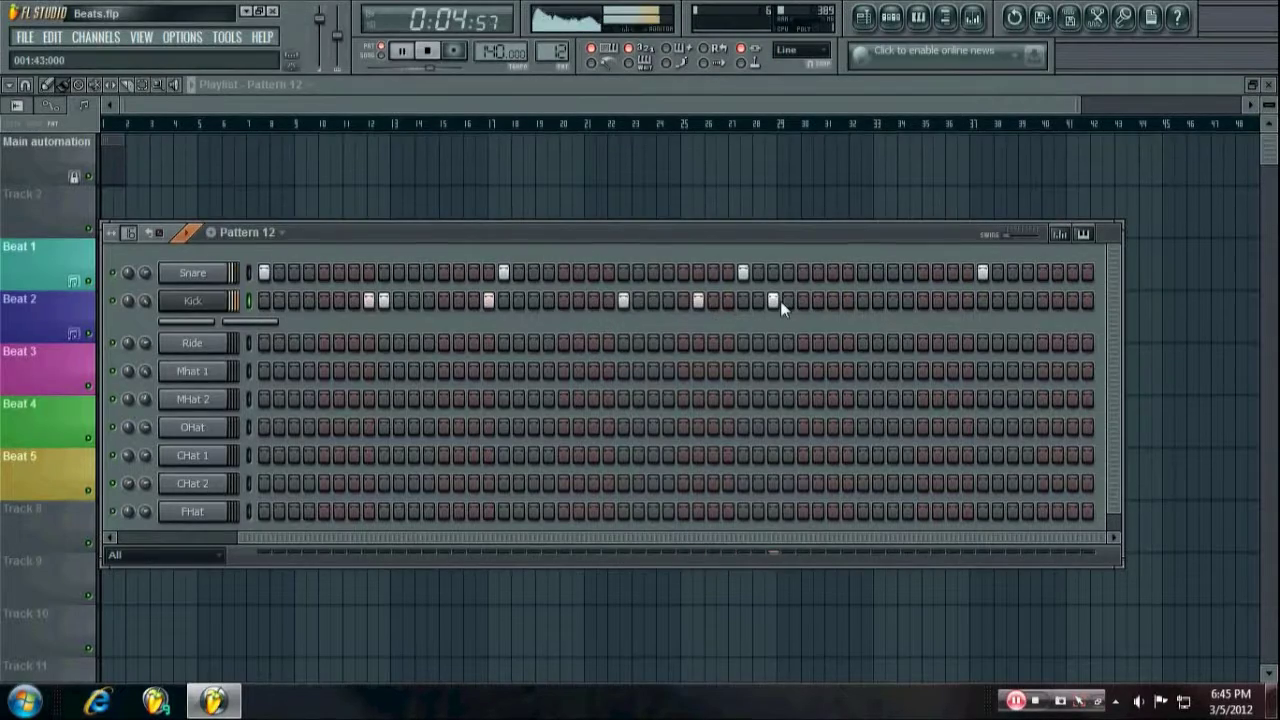
{"action": "key", "text": "space"}
{"action": "left_click", "coordinate": [846, 301]}
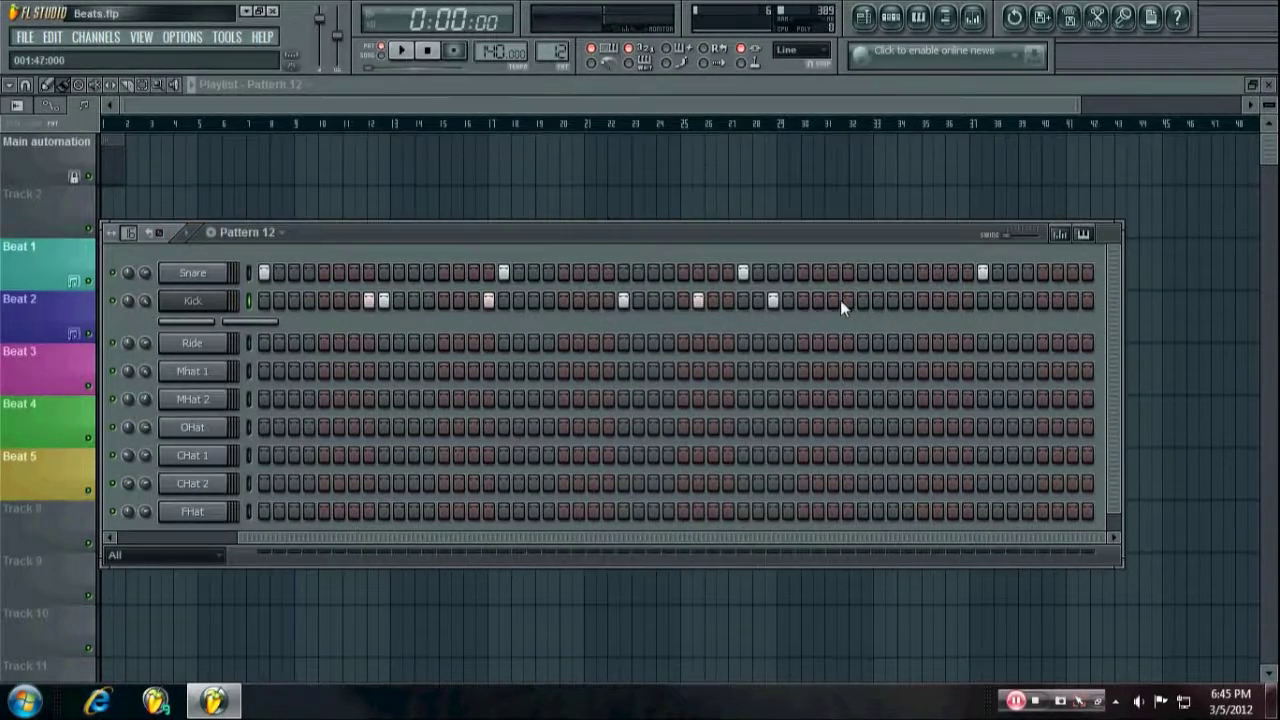
{"action": "left_click", "coordinate": [863, 301]}
{"action": "left_click", "coordinate": [908, 301]}
{"action": "left_click", "coordinate": [953, 301]}
{"action": "key", "text": "space"}
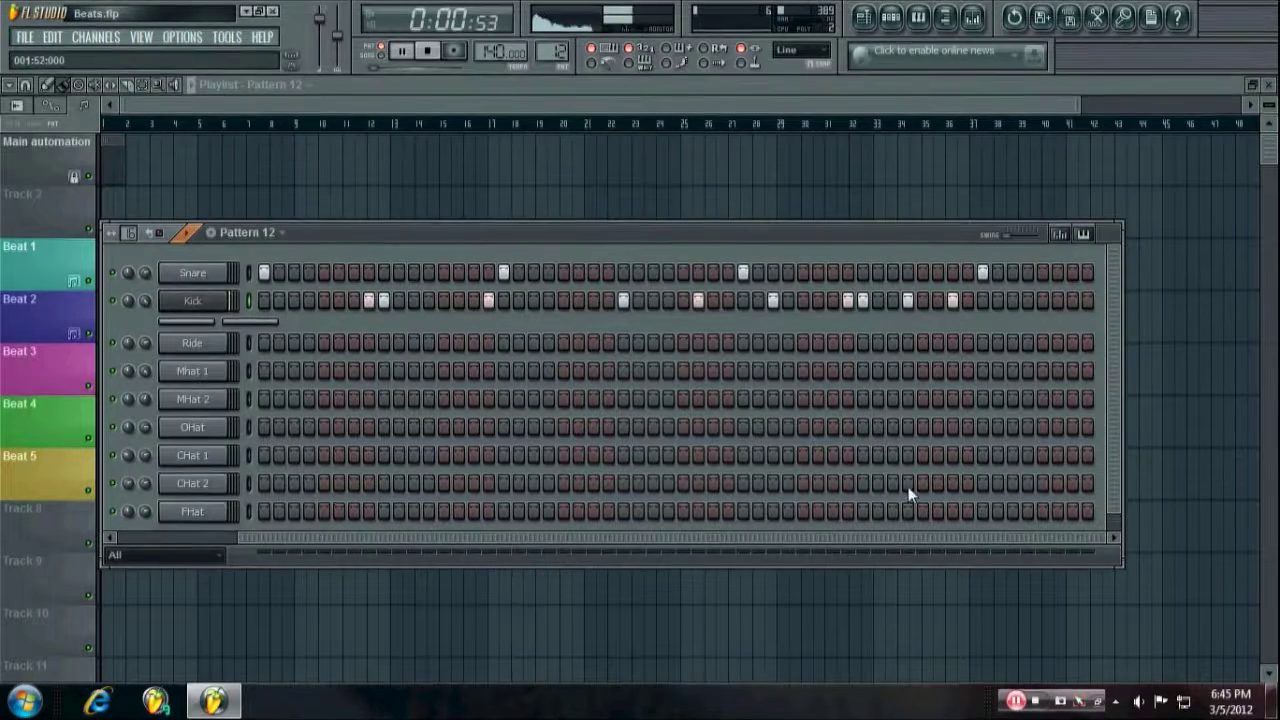
{"action": "left_click", "coordinate": [953, 301]}
{"action": "left_click", "coordinate": [968, 301]}
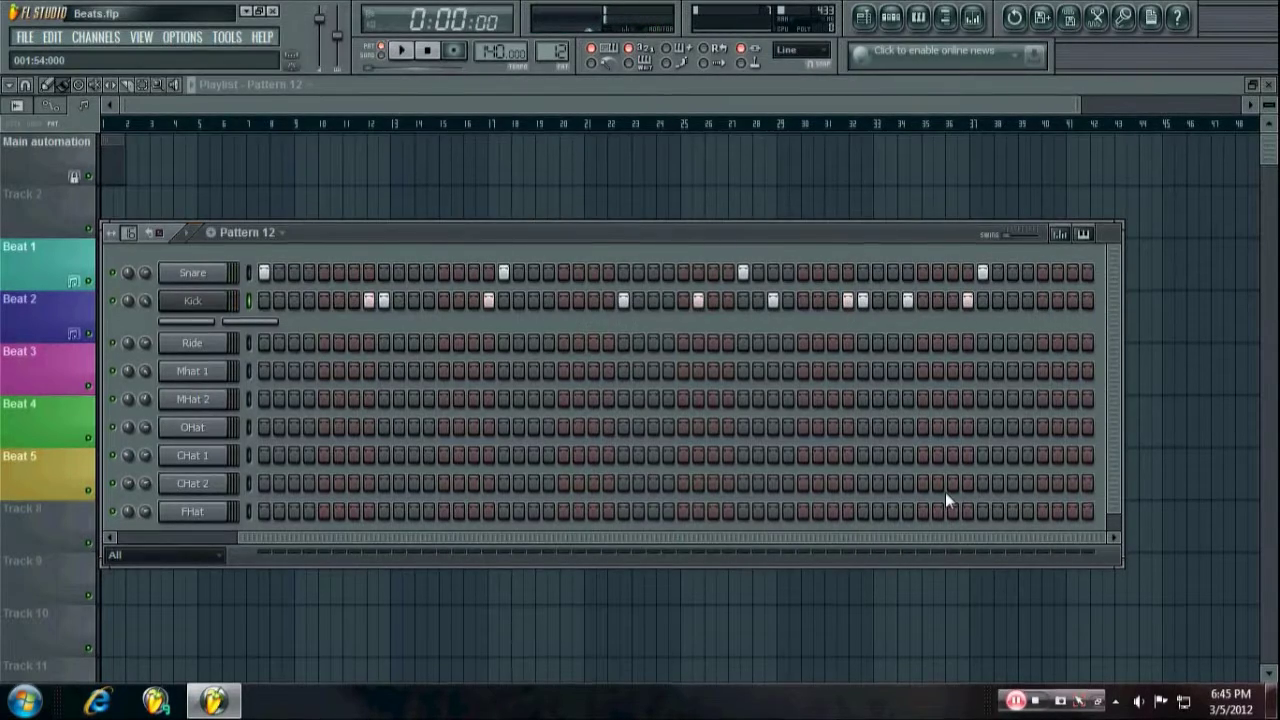
{"action": "key", "text": "space"}
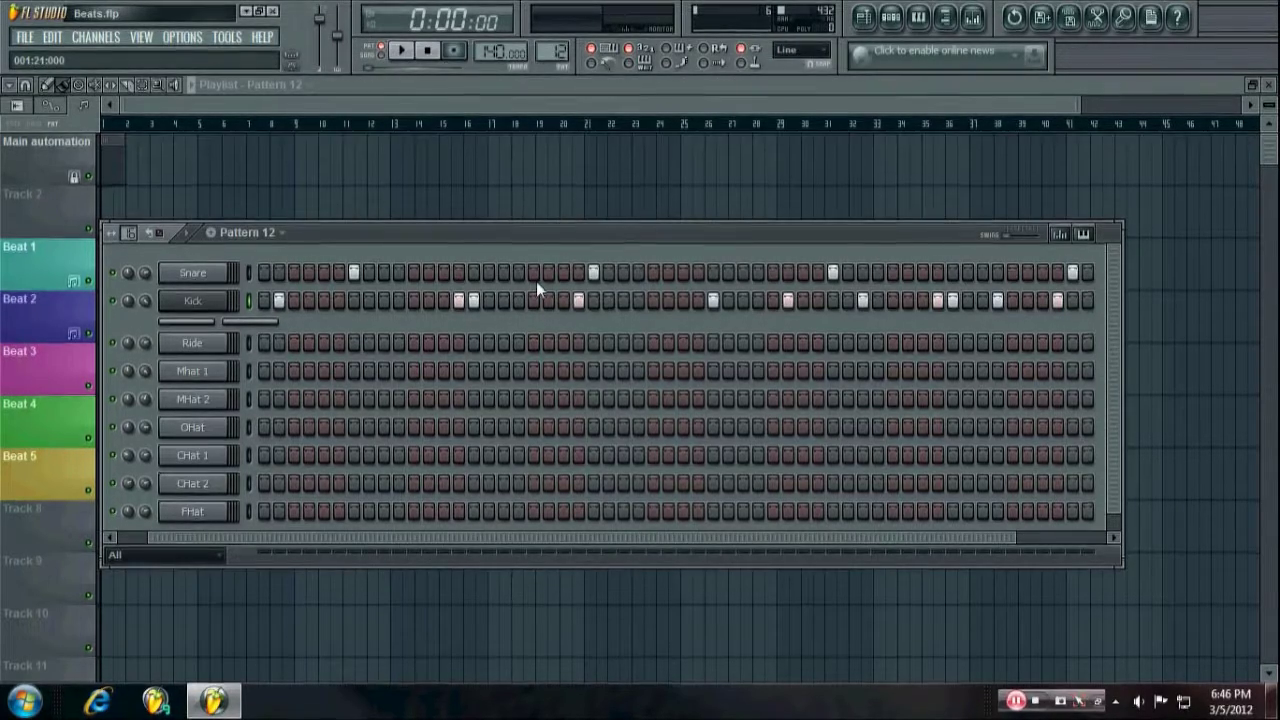
{"action": "left_click_drag", "start_coordinate": [437, 533], "coordinate": [336, 533]}
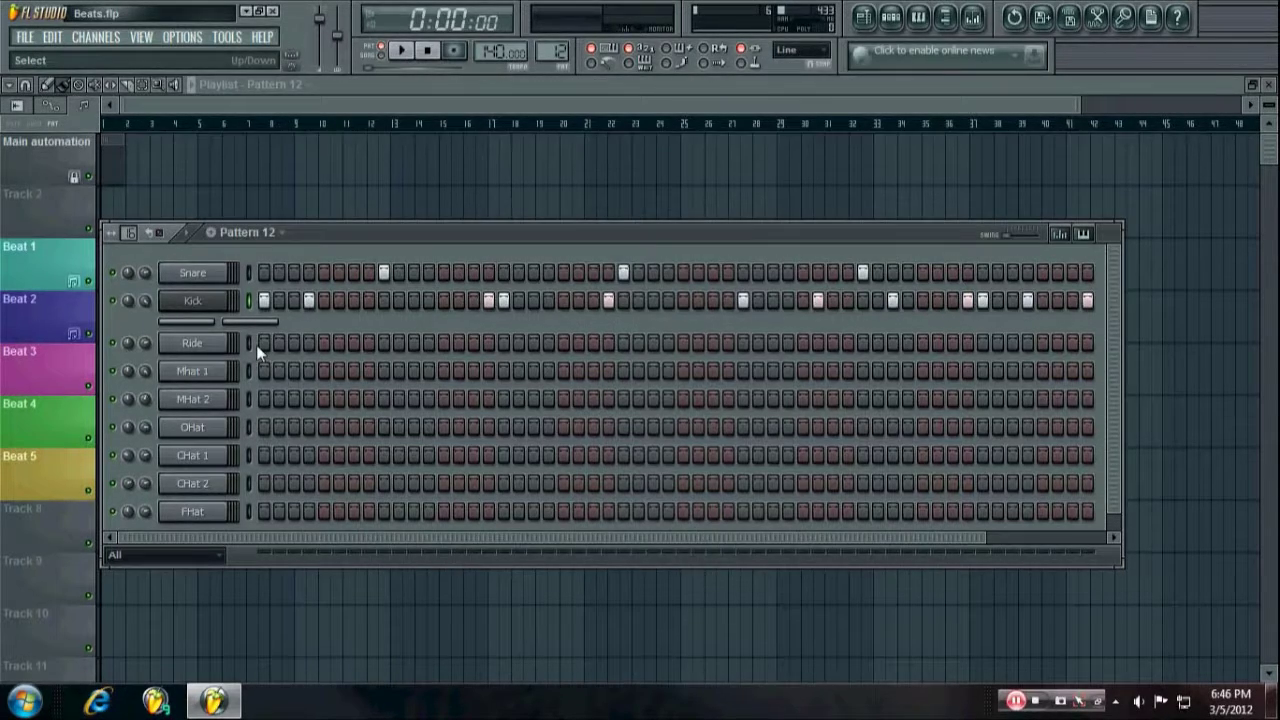
{"action": "right_click", "coordinate": [206, 343]}
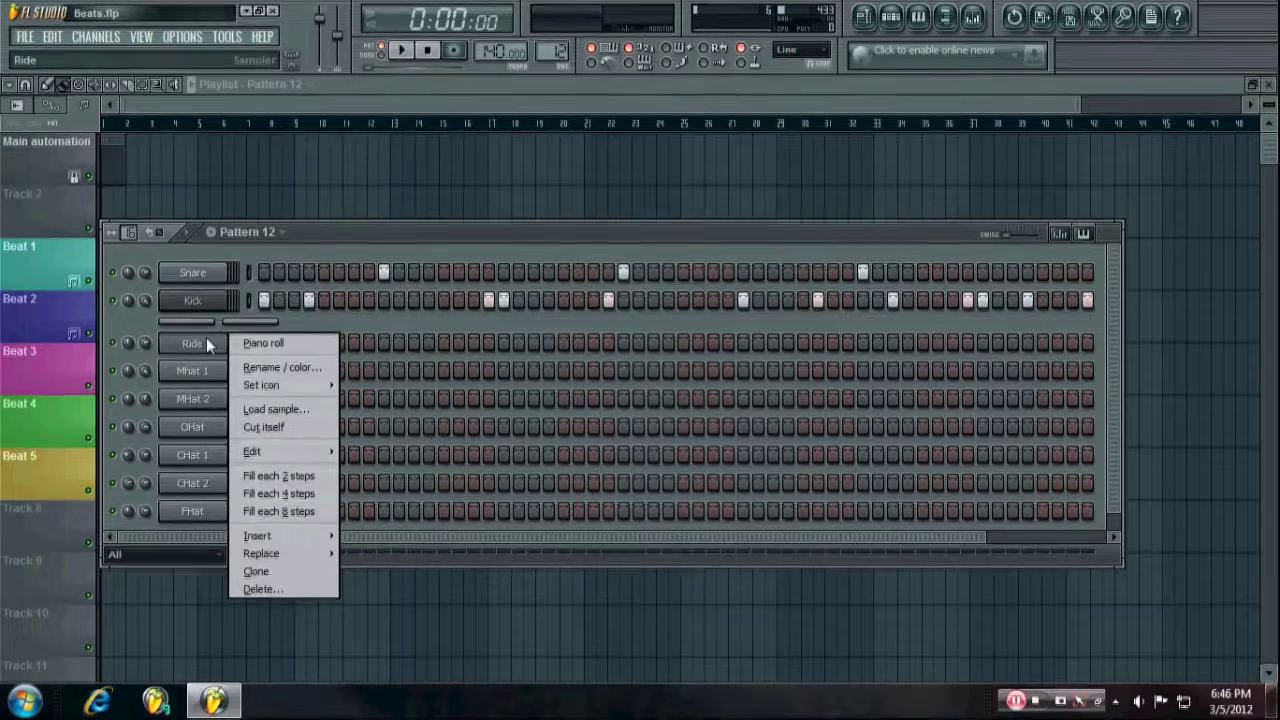
- Fill the Ride every 8 steps, then shift its hits so each lands on step 5 of its group
{"action": "left_click", "coordinate": [294, 511]}
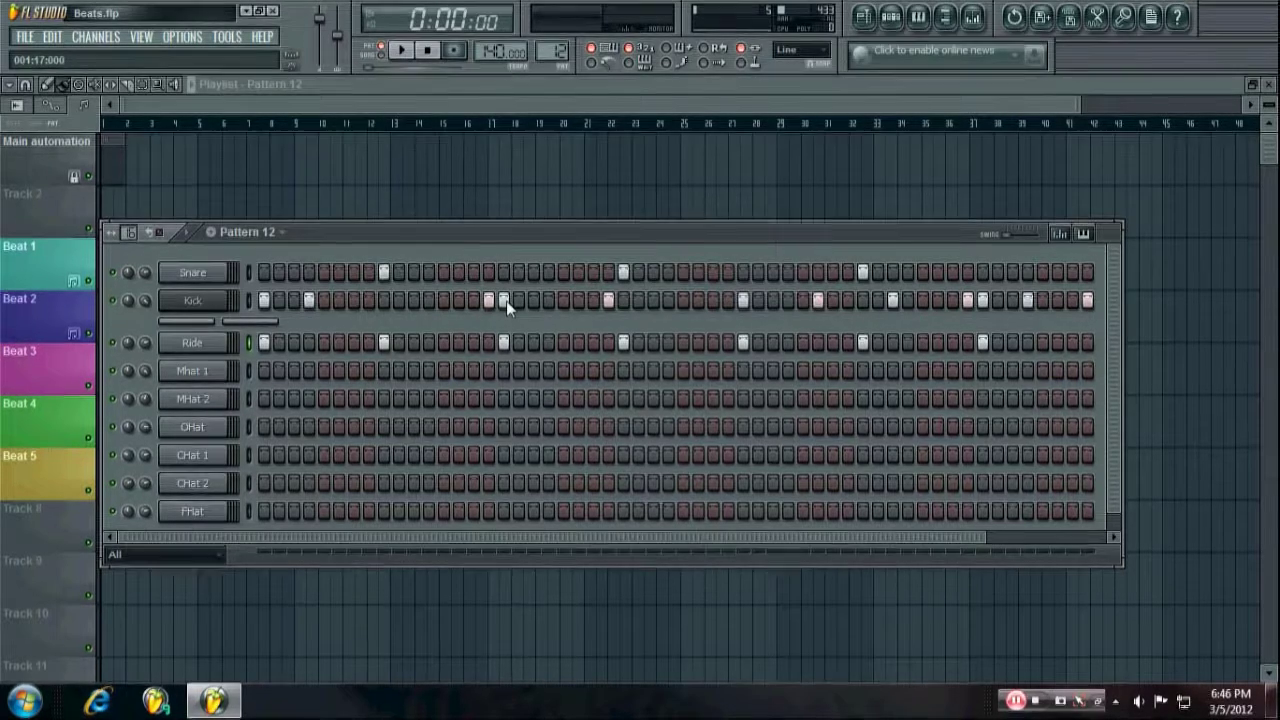
{"action": "key", "text": "space"}
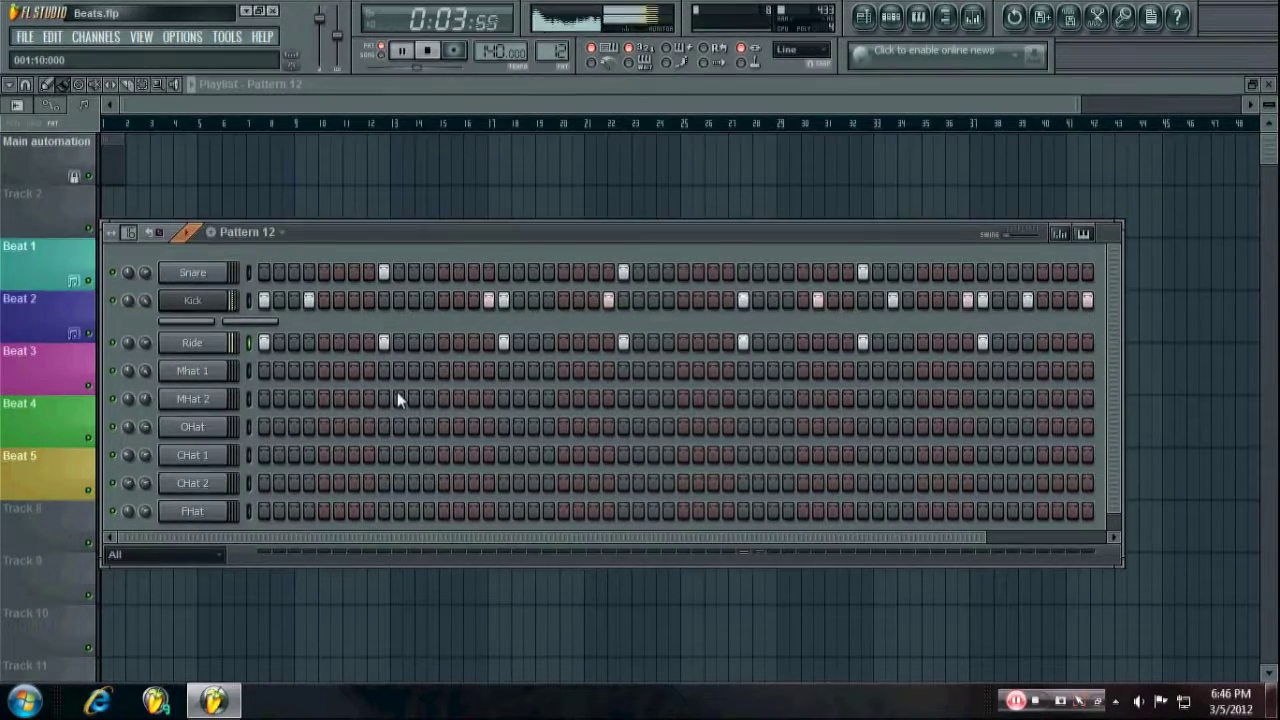
{"action": "left_click", "coordinate": [427, 50]}
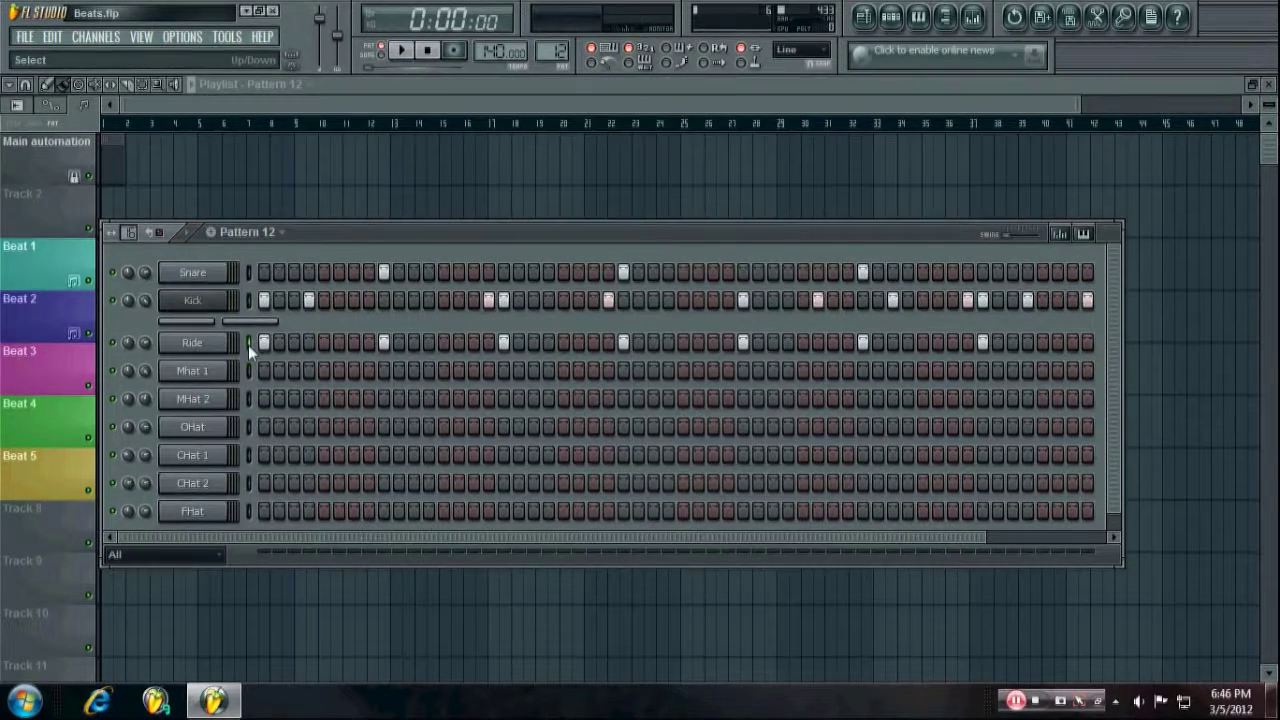
{"action": "scroll", "coordinate": [309, 338], "scroll_direction": "down", "scroll_amount": 3}
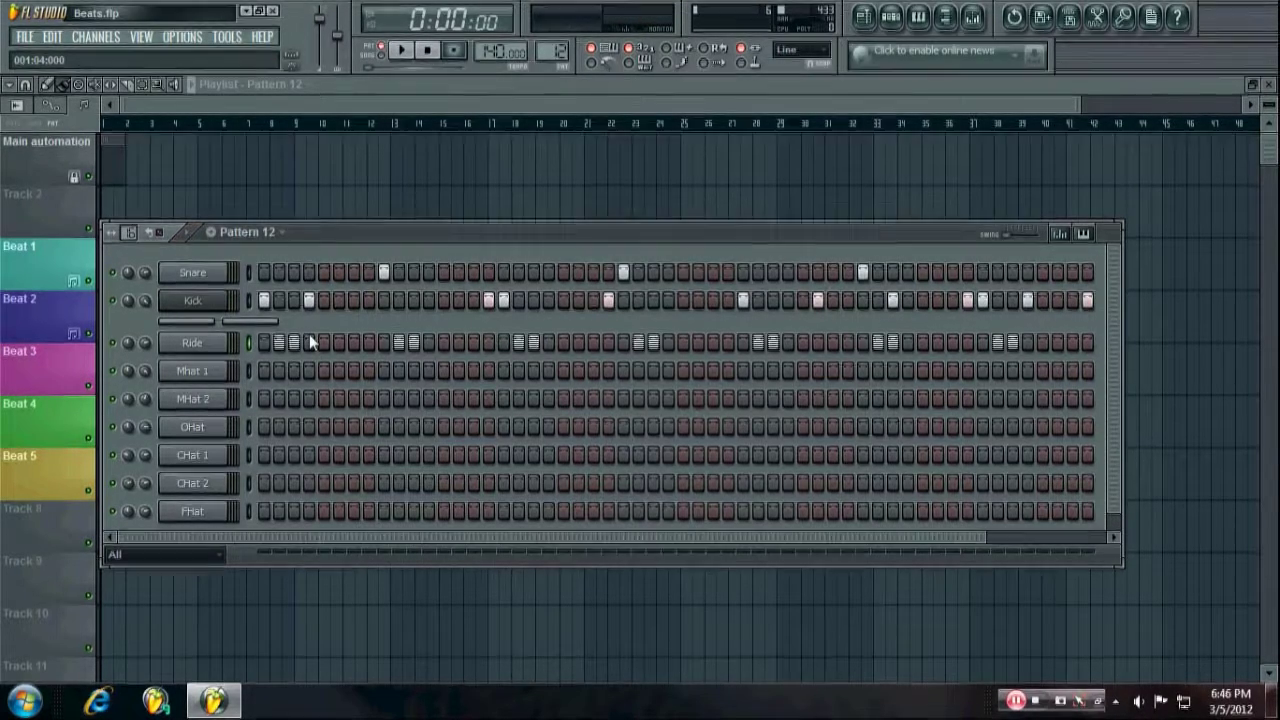
{"action": "scroll", "coordinate": [309, 338], "scroll_direction": "down", "scroll_amount": 1}
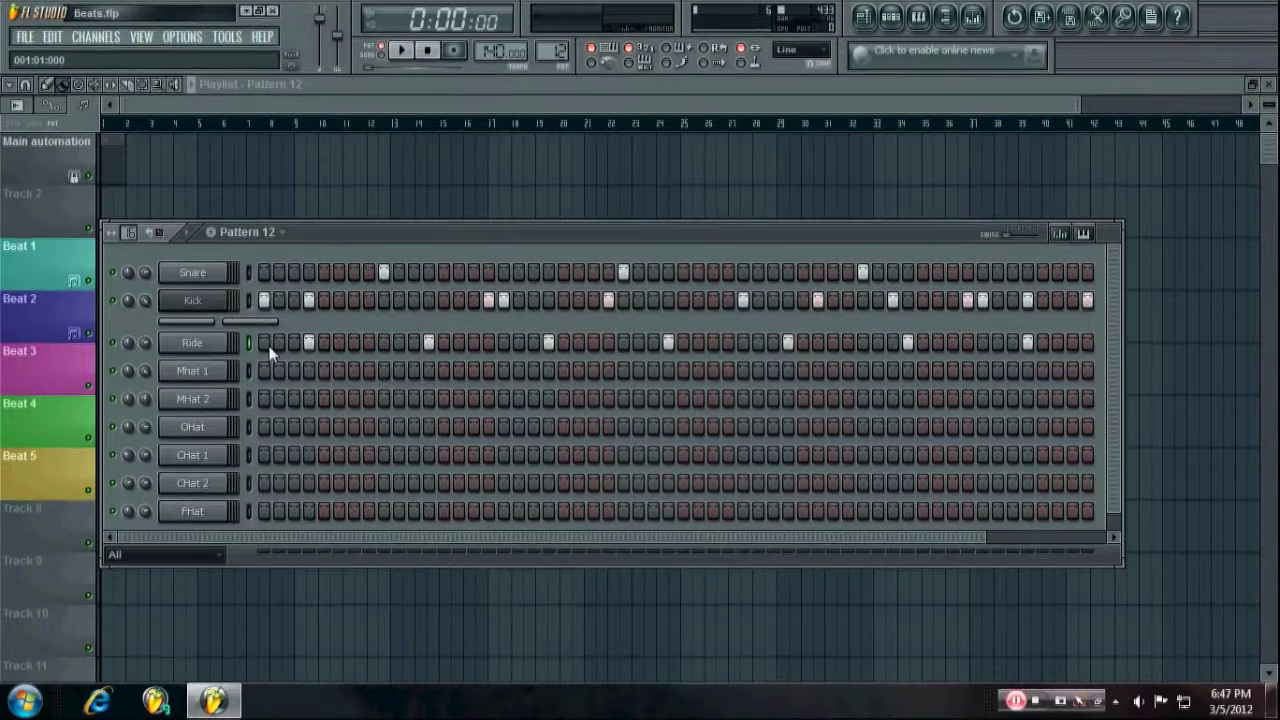
{"action": "scroll", "coordinate": [269, 346], "scroll_direction": "down", "scroll_amount": 1}
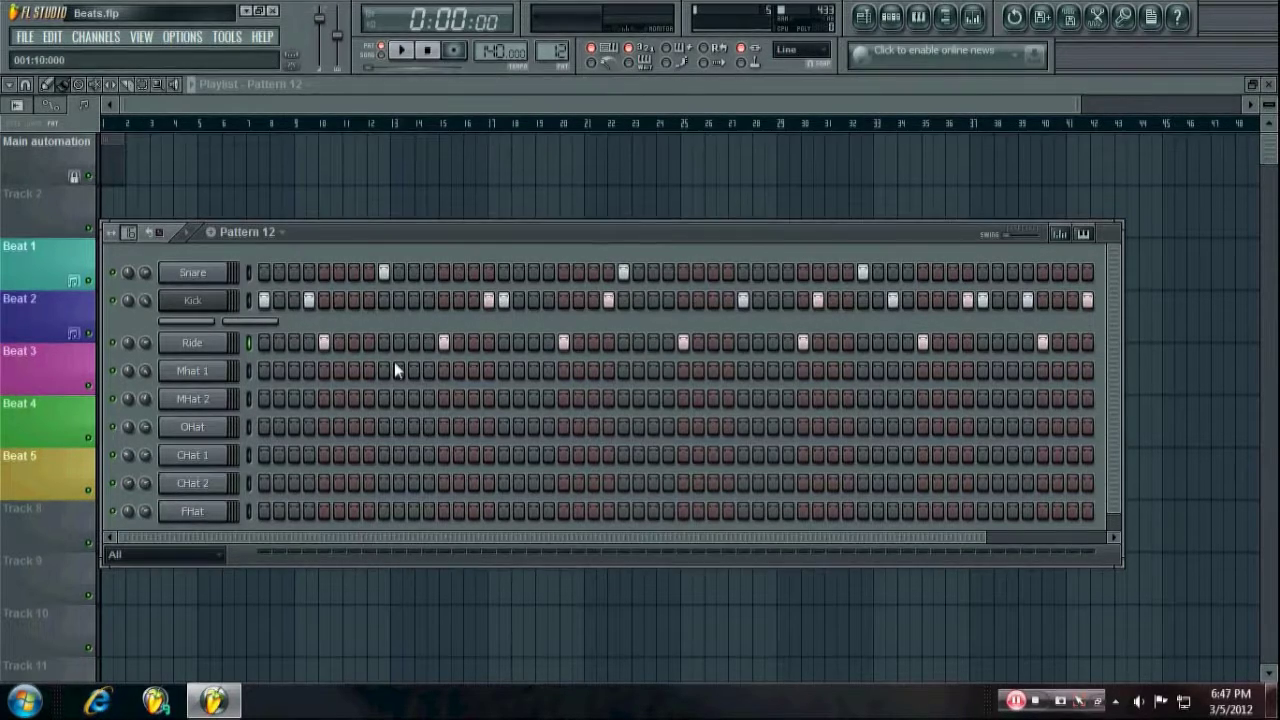
{"action": "key", "text": "space"}
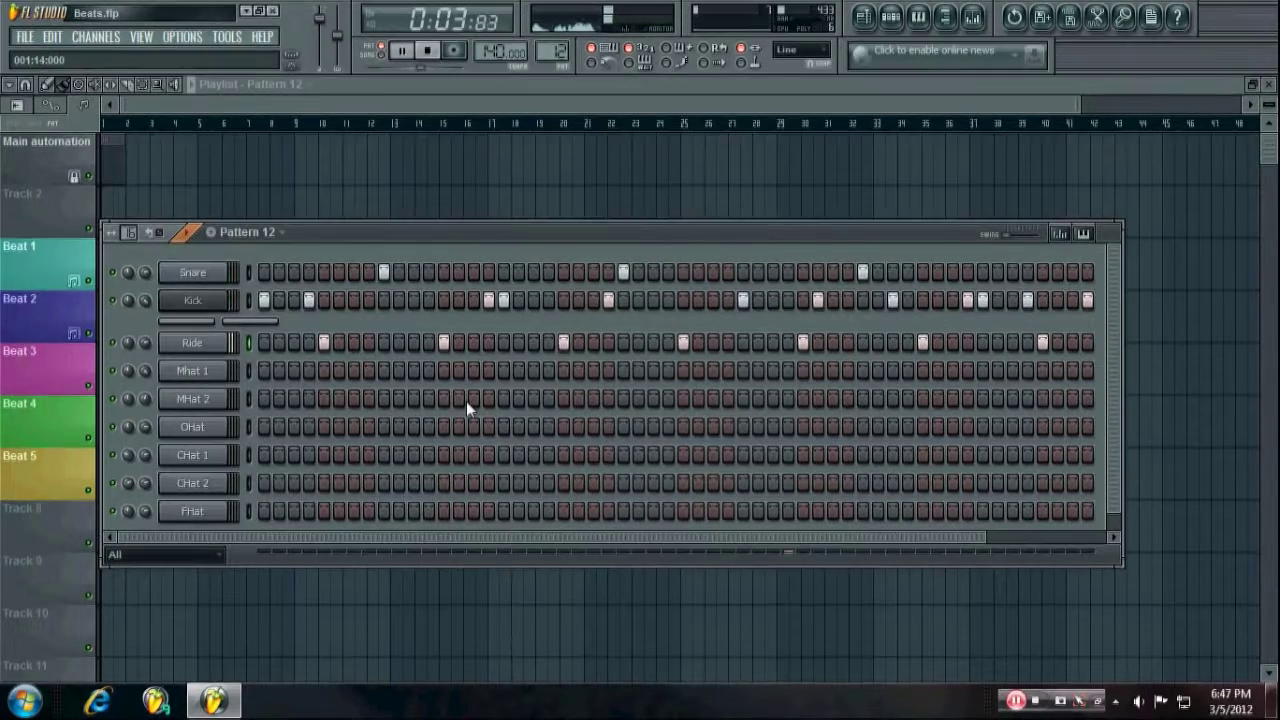
{"action": "key", "text": "space"}
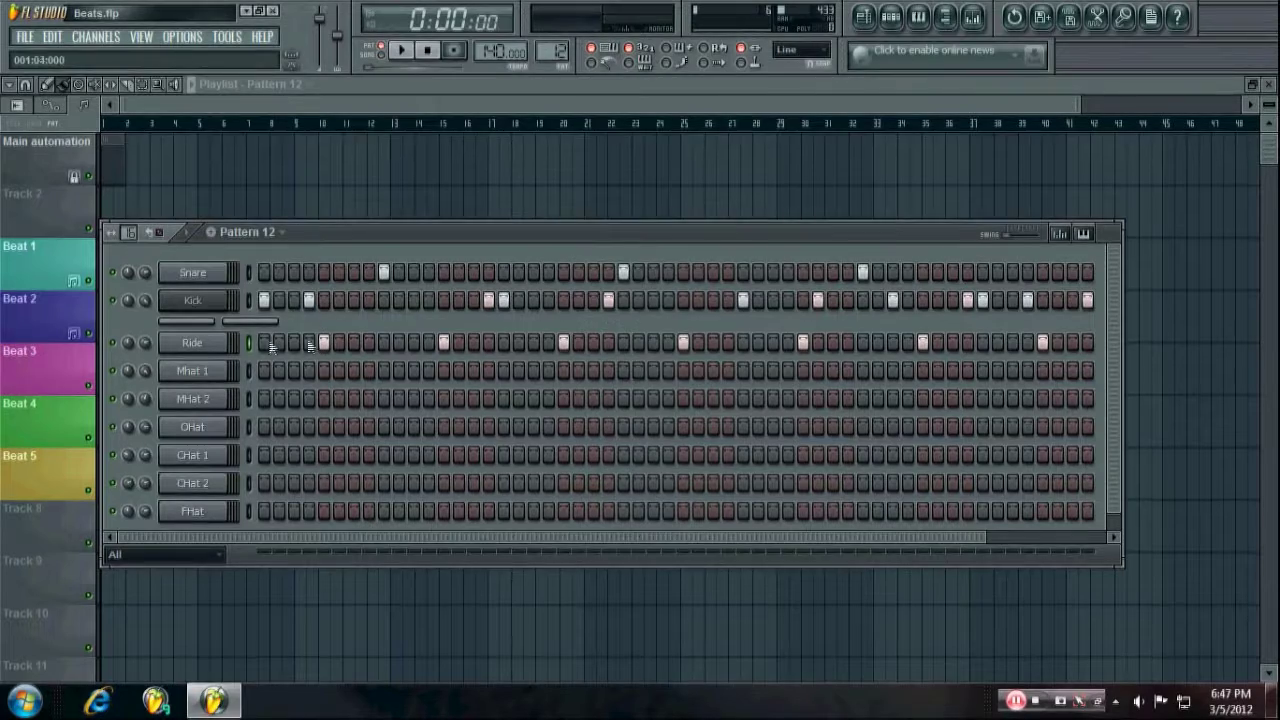
{"action": "right_click", "coordinate": [224, 342]}
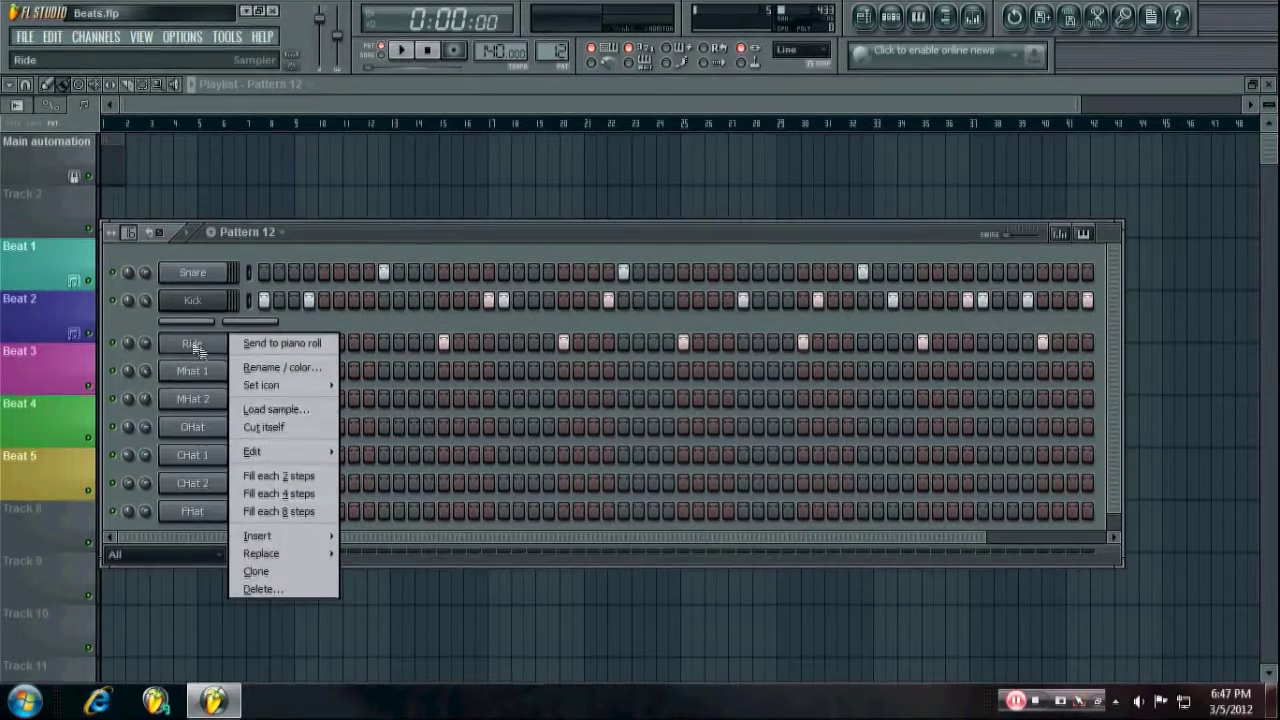
{"action": "left_click", "coordinate": [280, 494]}
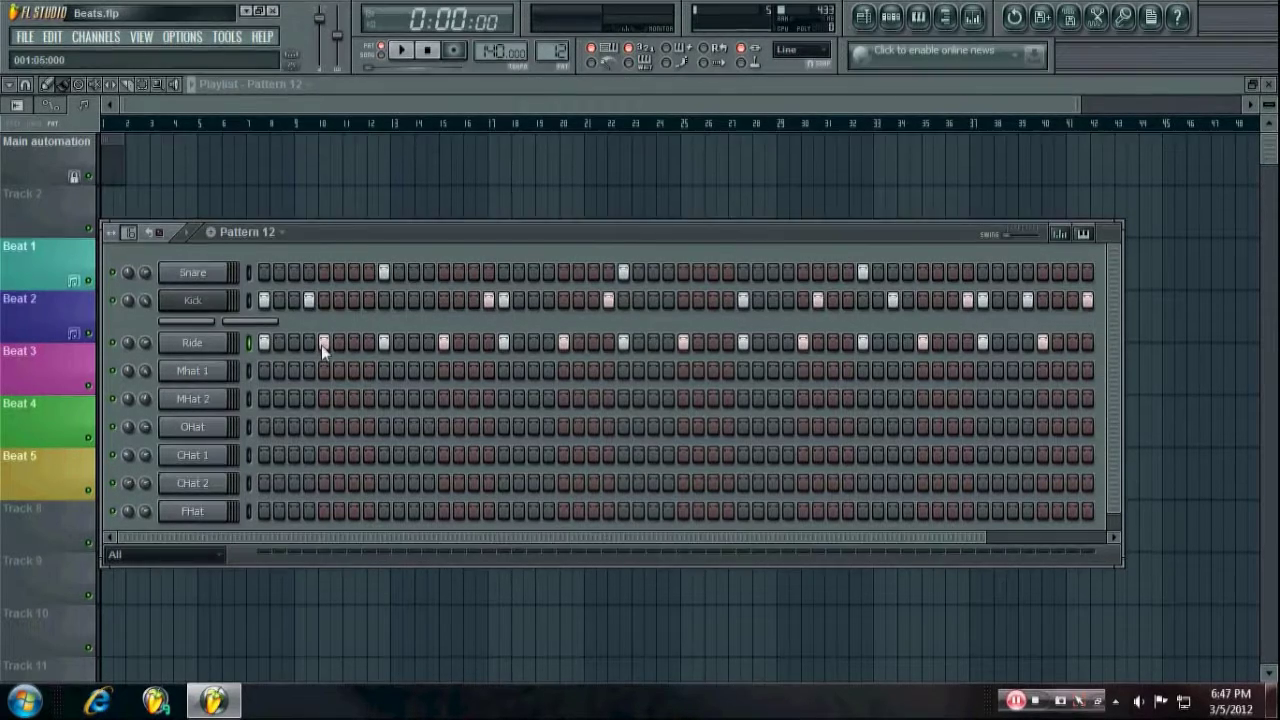
{"action": "key", "text": "space"}
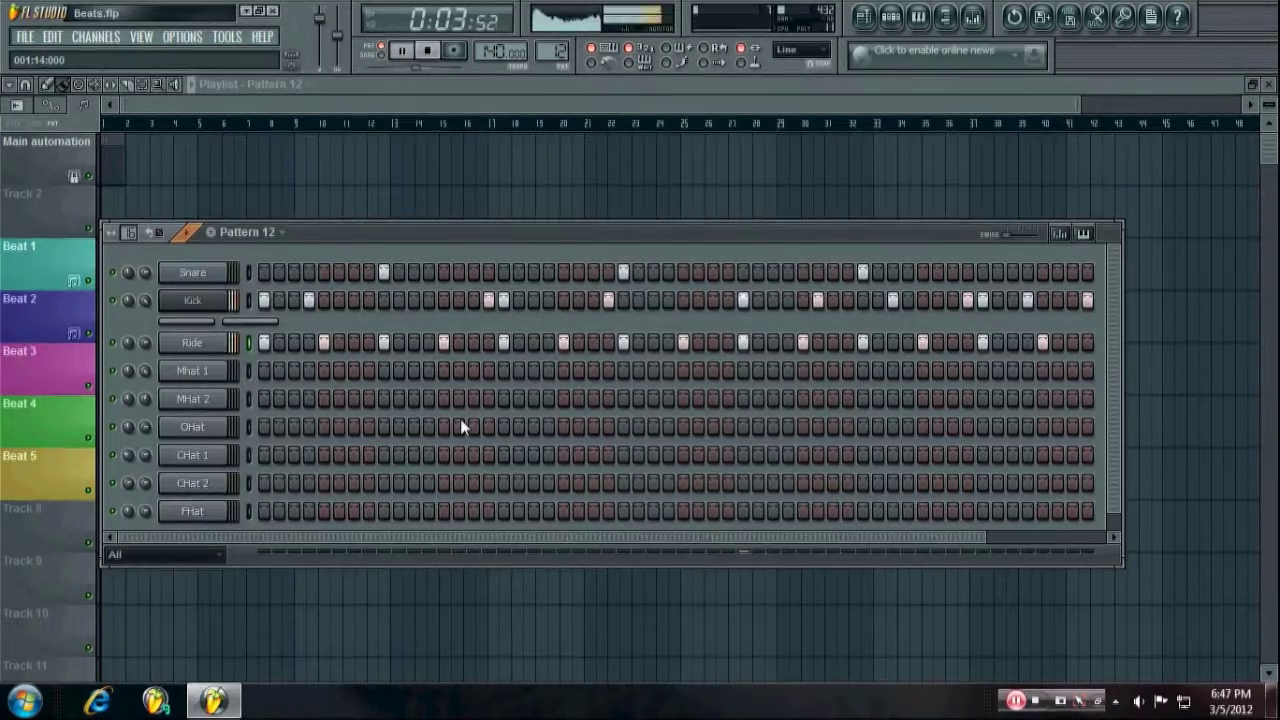
{"action": "key", "text": "space"}
{"action": "right_click", "coordinate": [200, 343]}
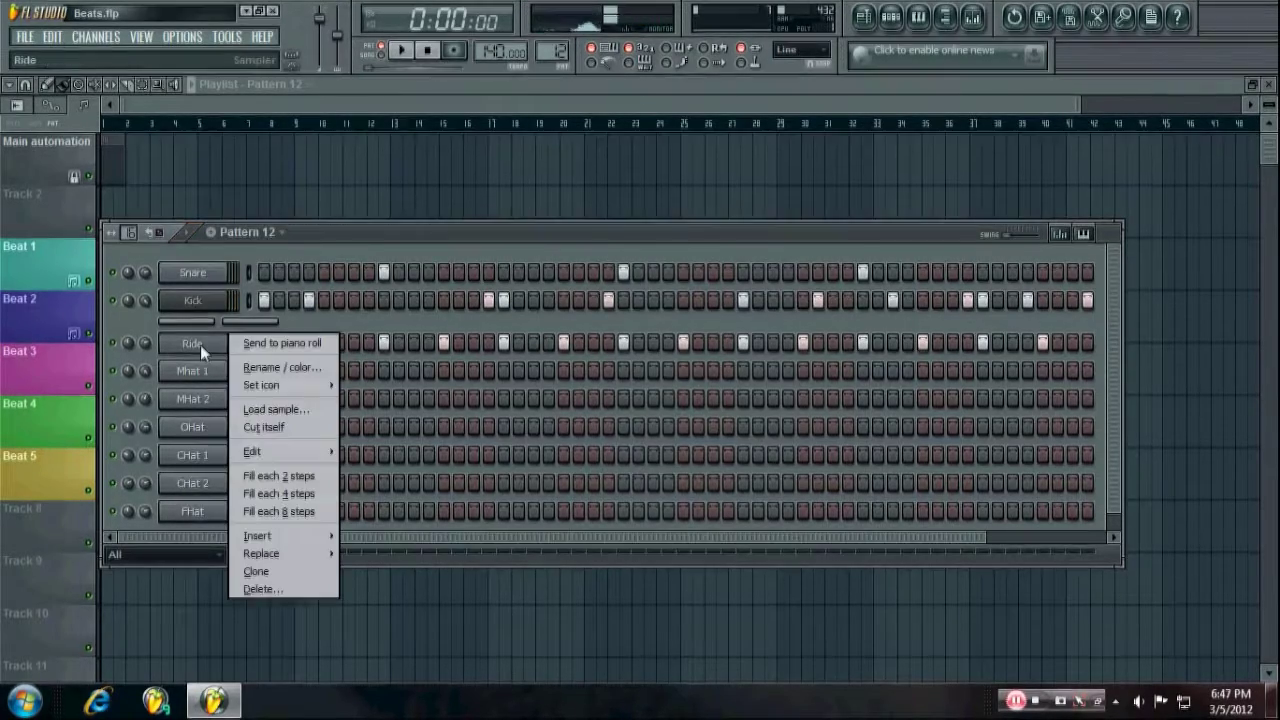
{"action": "left_click", "coordinate": [310, 511]}
{"action": "key", "text": "space"}
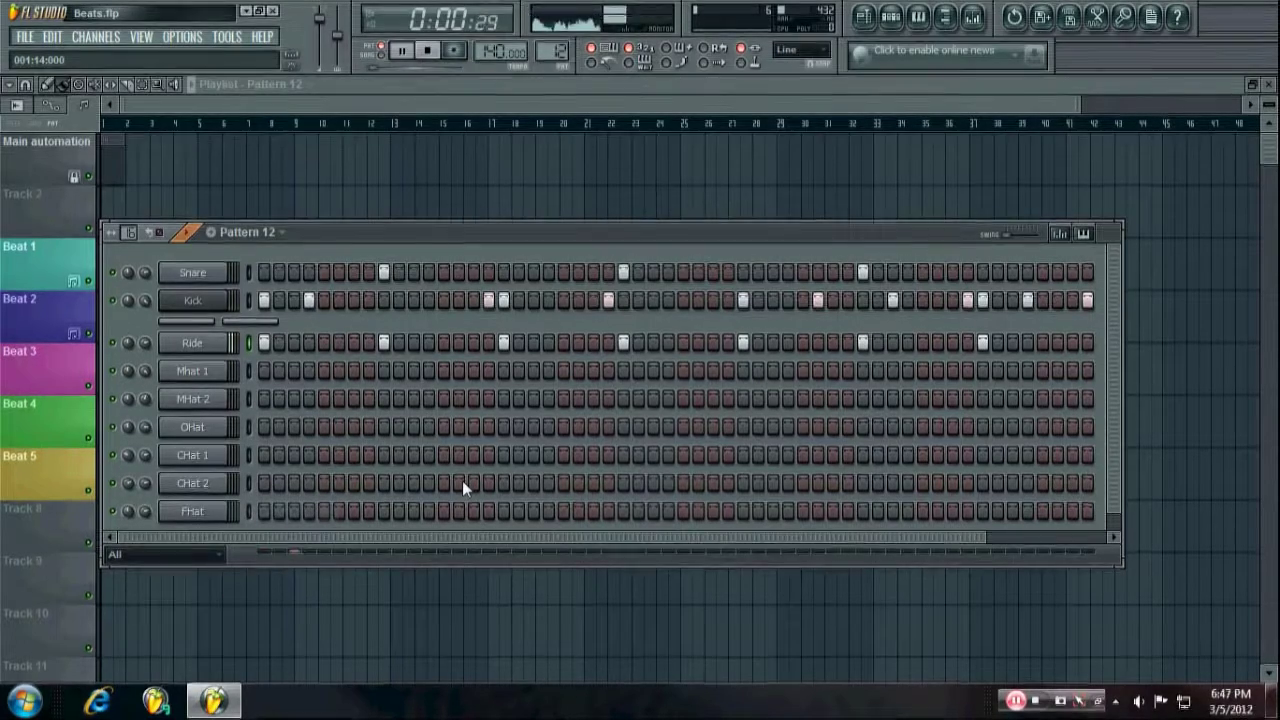
{"action": "key", "text": "space"}
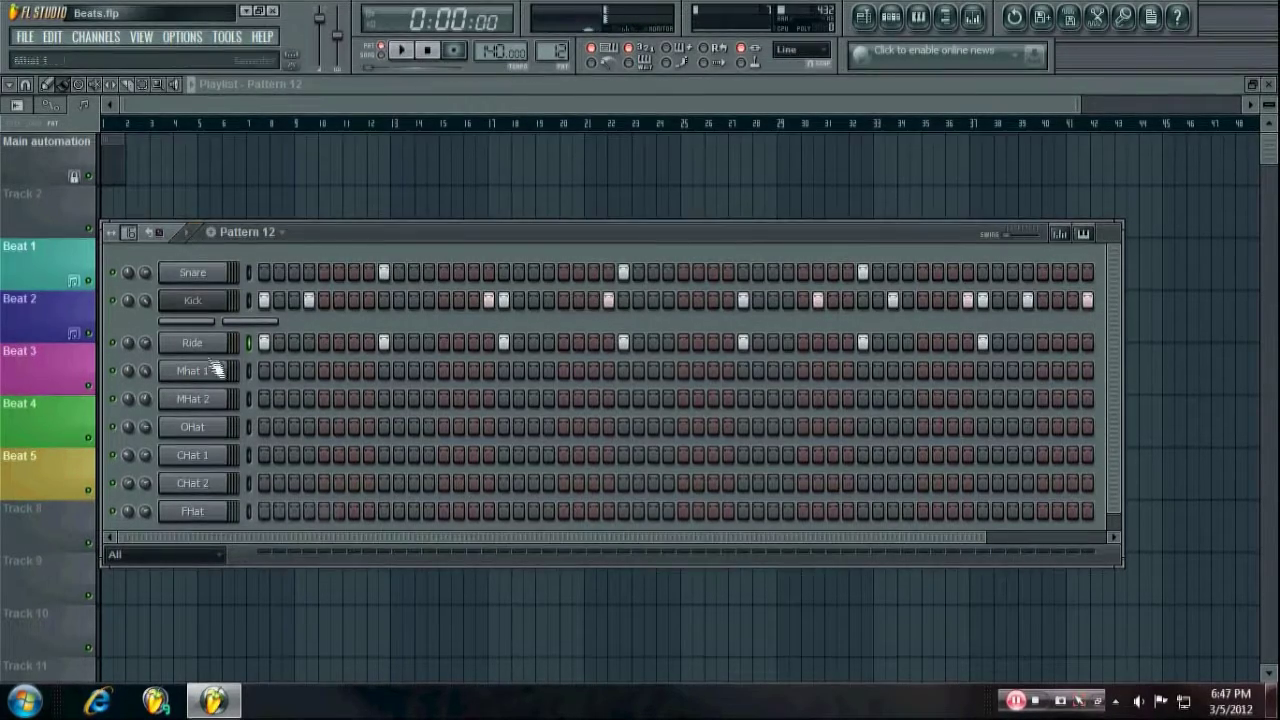
{"action": "right_click", "coordinate": [213, 343]}
{"action": "left_click", "coordinate": [309, 495]}
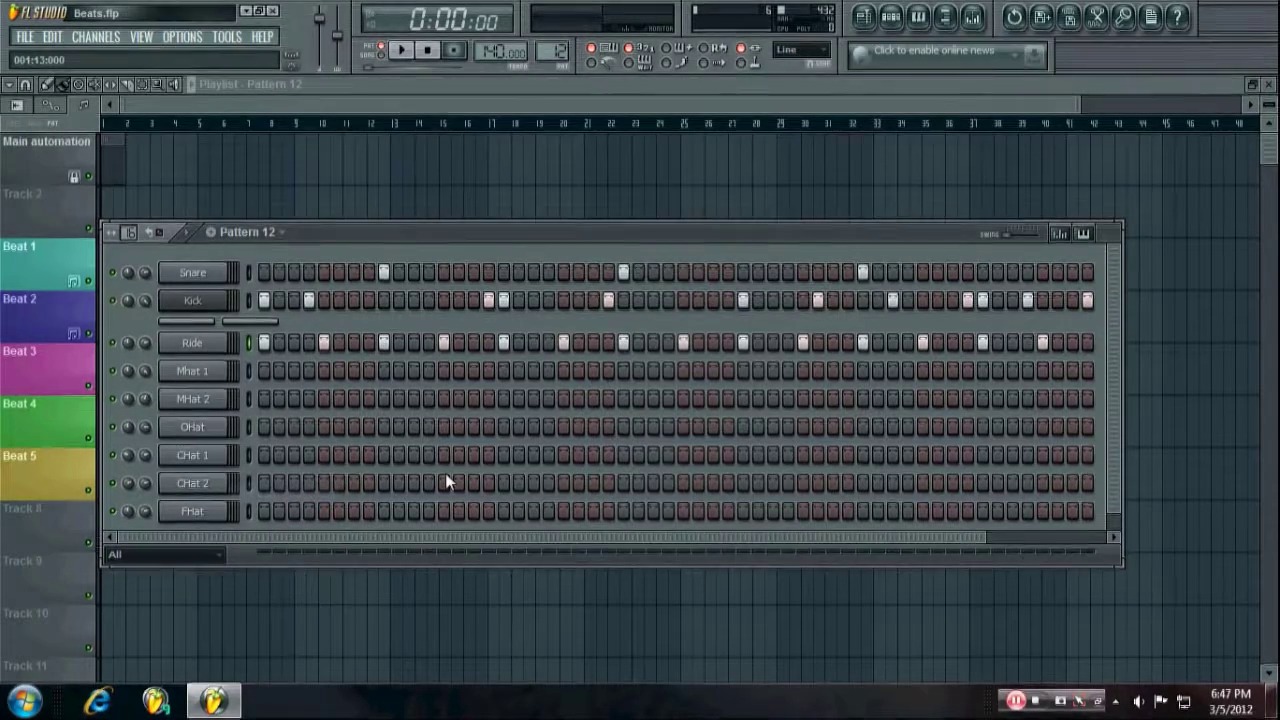
{"action": "key", "text": "space"}
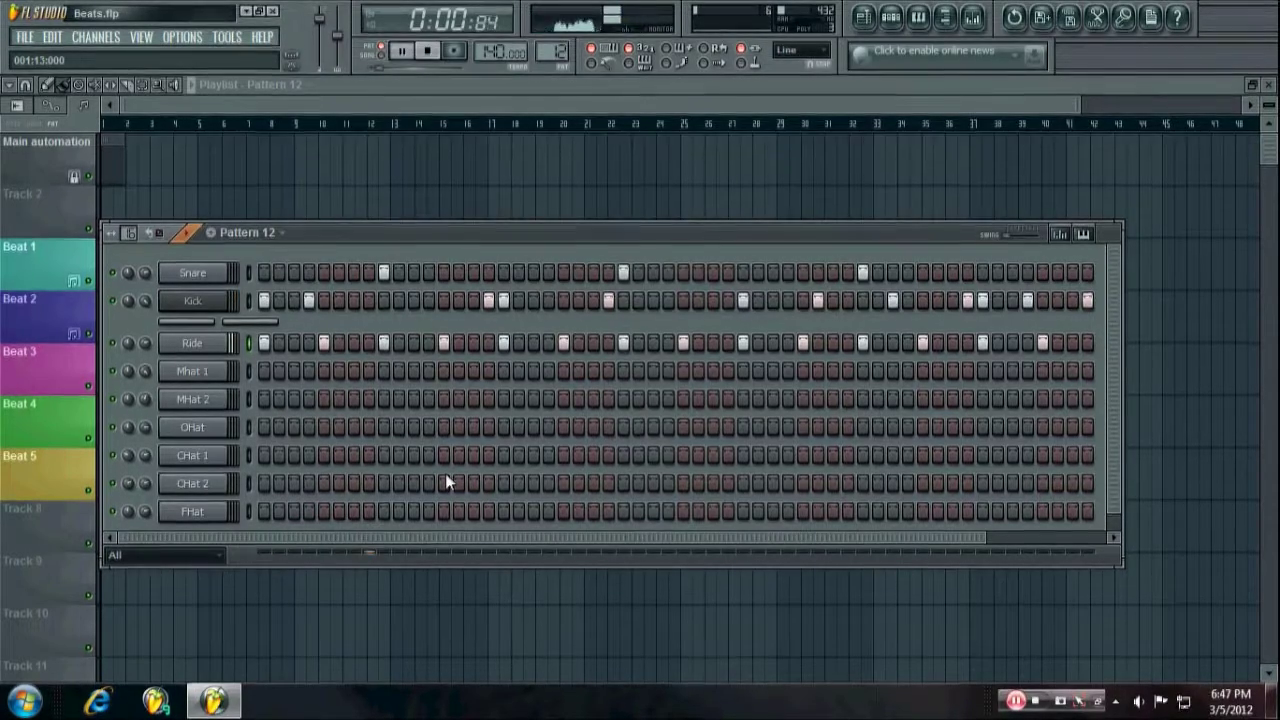
{"action": "key", "text": "space"}
{"action": "right_click", "coordinate": [198, 344]}
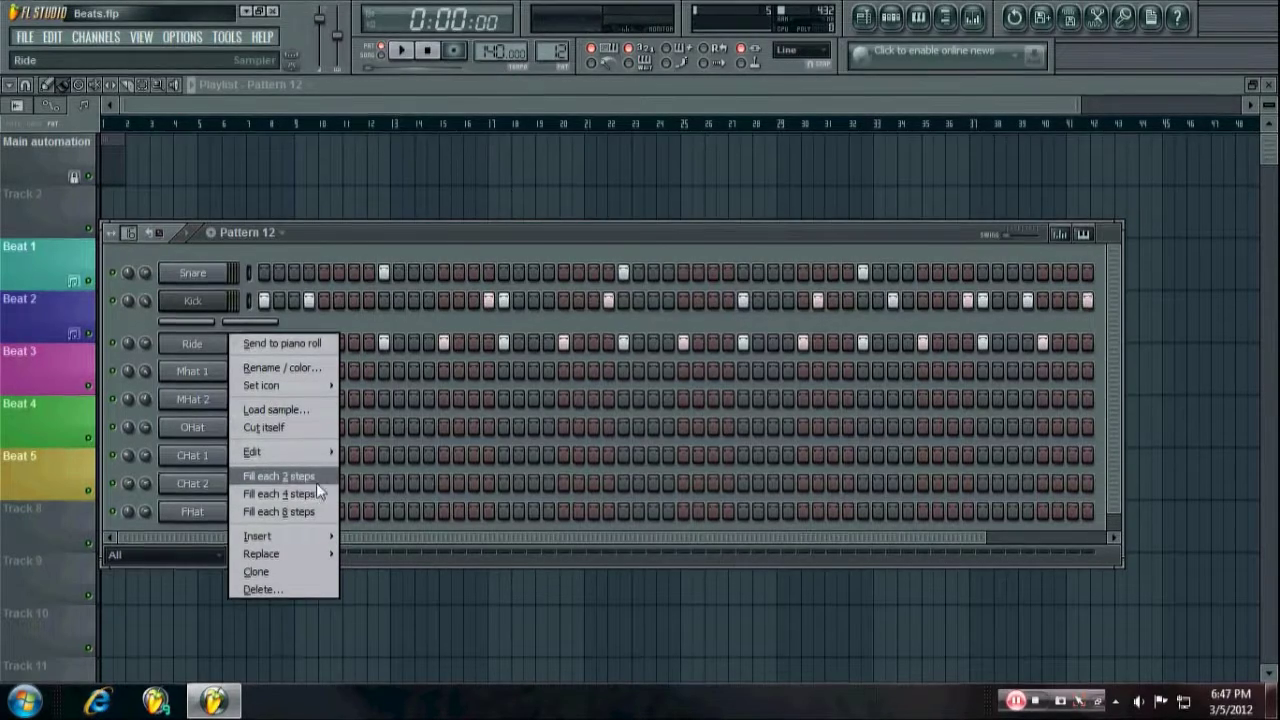
{"action": "left_click", "coordinate": [322, 511]}
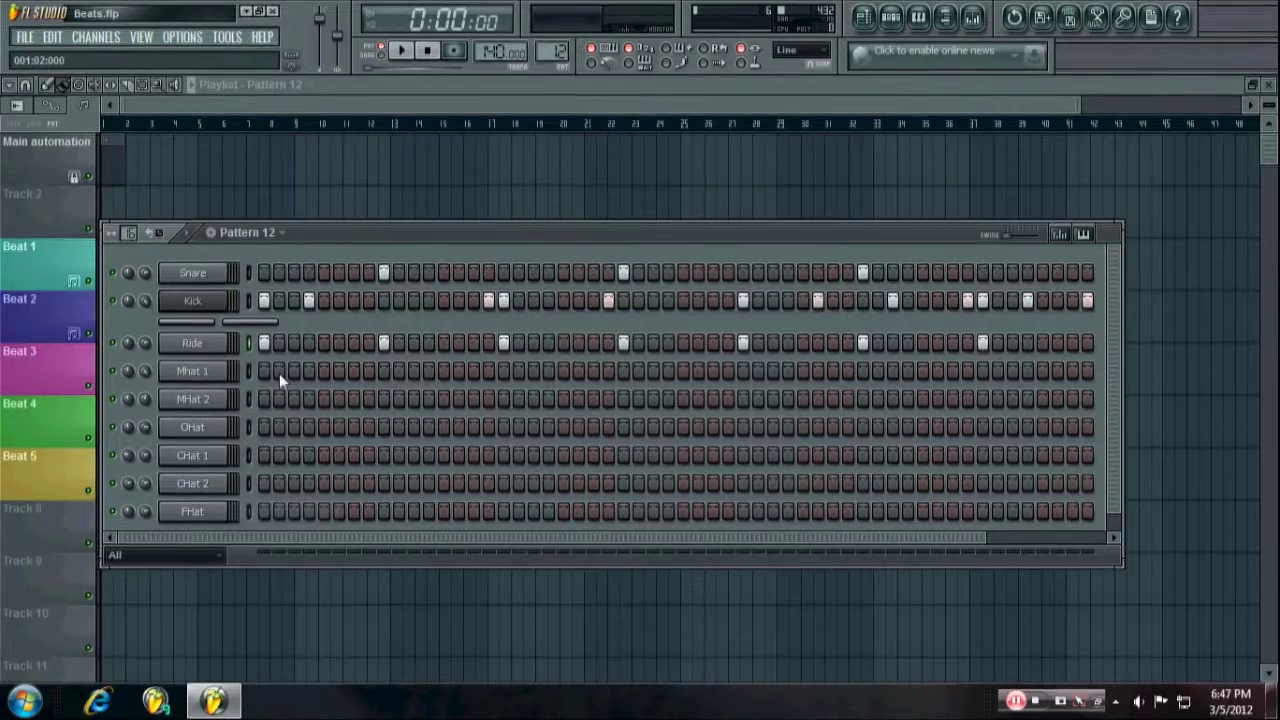
{"action": "key", "text": "ctrl+shift+Right"}
{"action": "key", "text": "ctrl+shift+Right"}
{"action": "key", "text": "ctrl+shift+Right"}
{"action": "key", "text": "ctrl+shift+Right"}
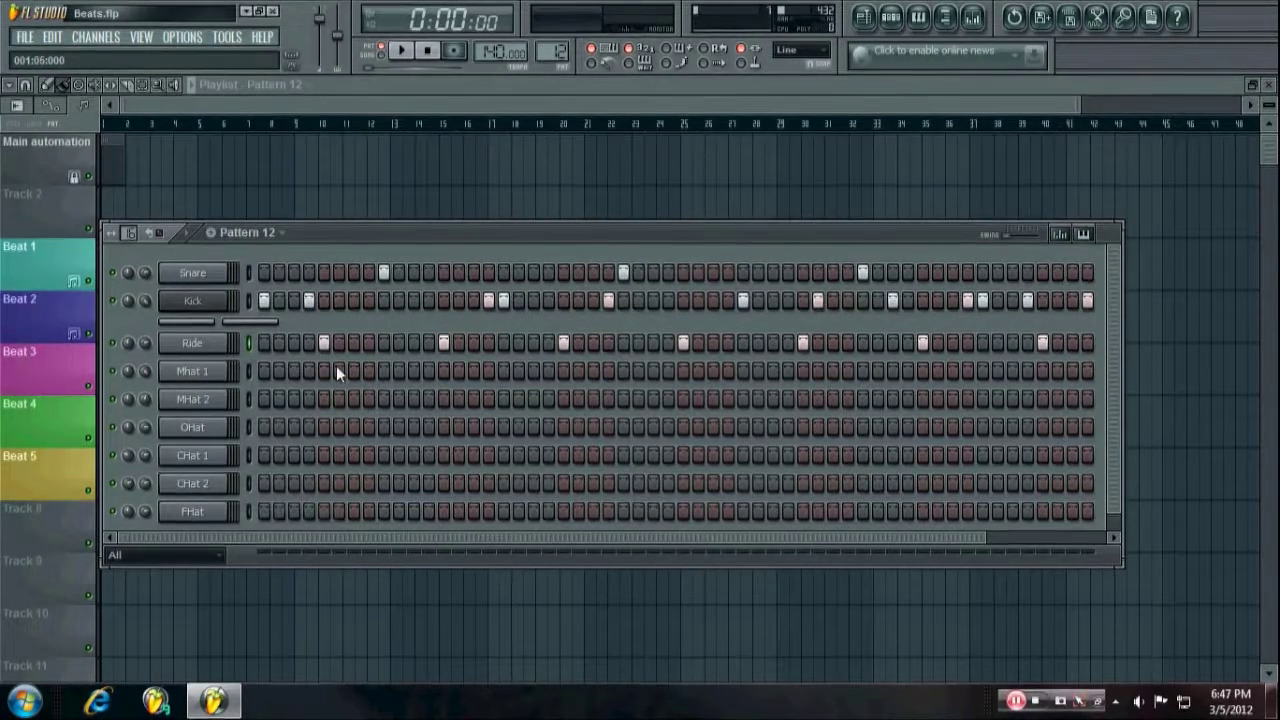
{"action": "key", "text": "space"}
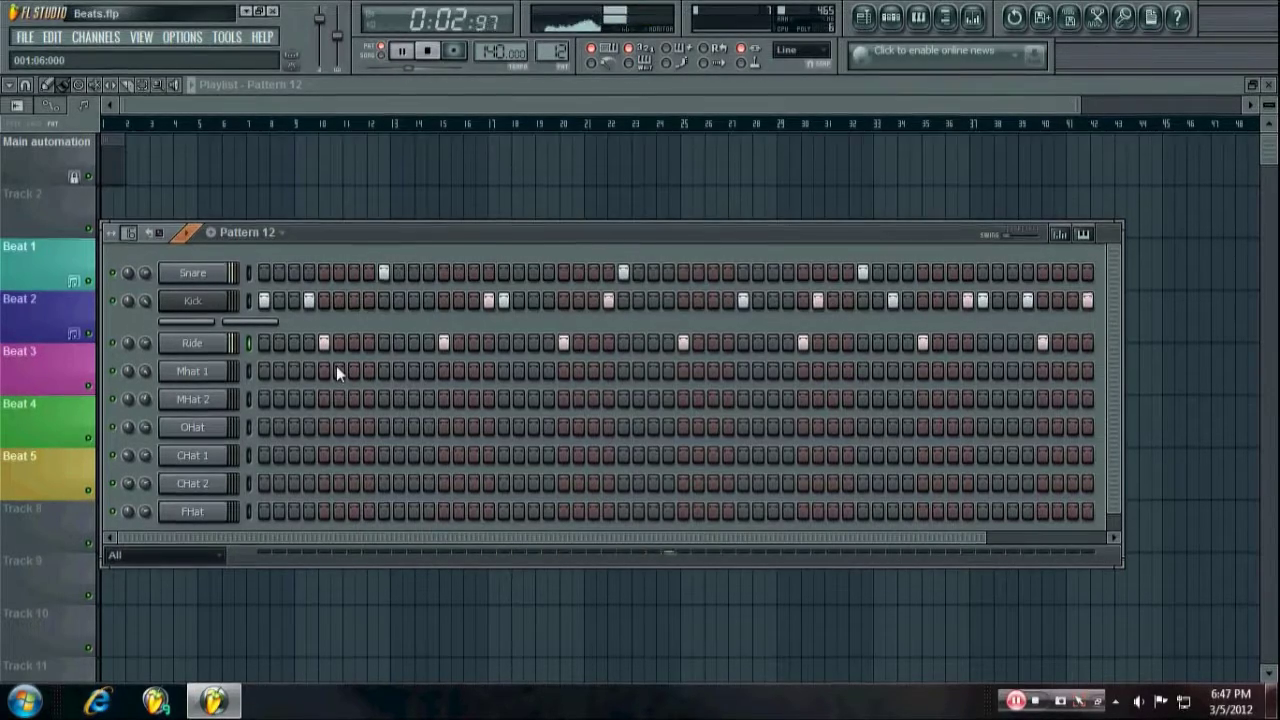
{"action": "left_click", "coordinate": [441, 57]}
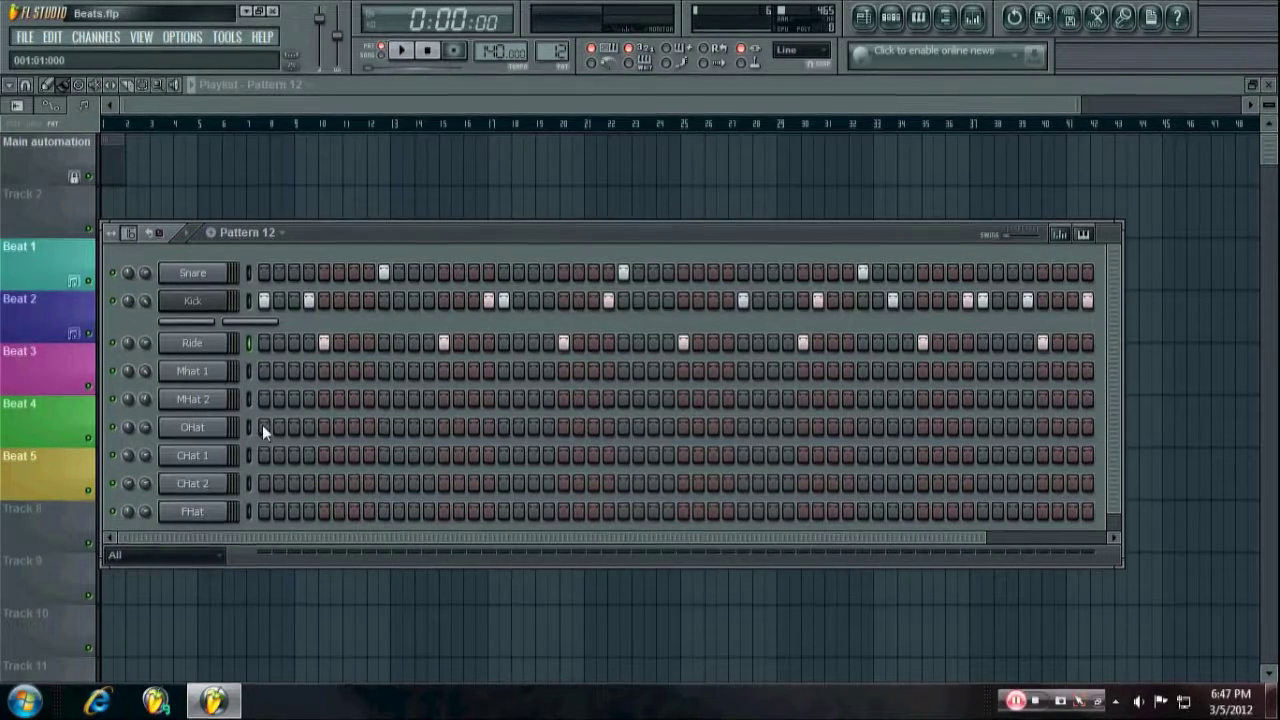
- Apply Fill each 8 steps to MHat 1 so it hits from step 1, replacing the every-4 fill
{"action": "left_click", "coordinate": [250, 372]}
{"action": "right_click", "coordinate": [228, 366]}
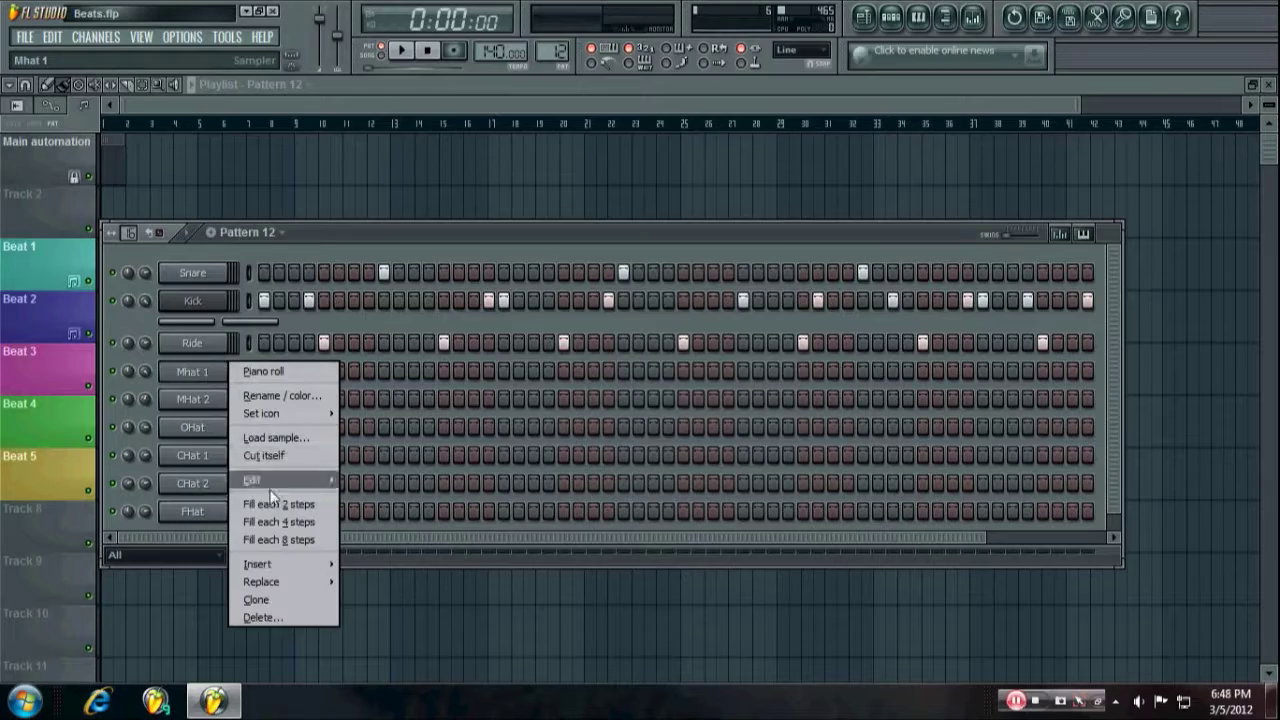
{"action": "left_click", "coordinate": [286, 521]}
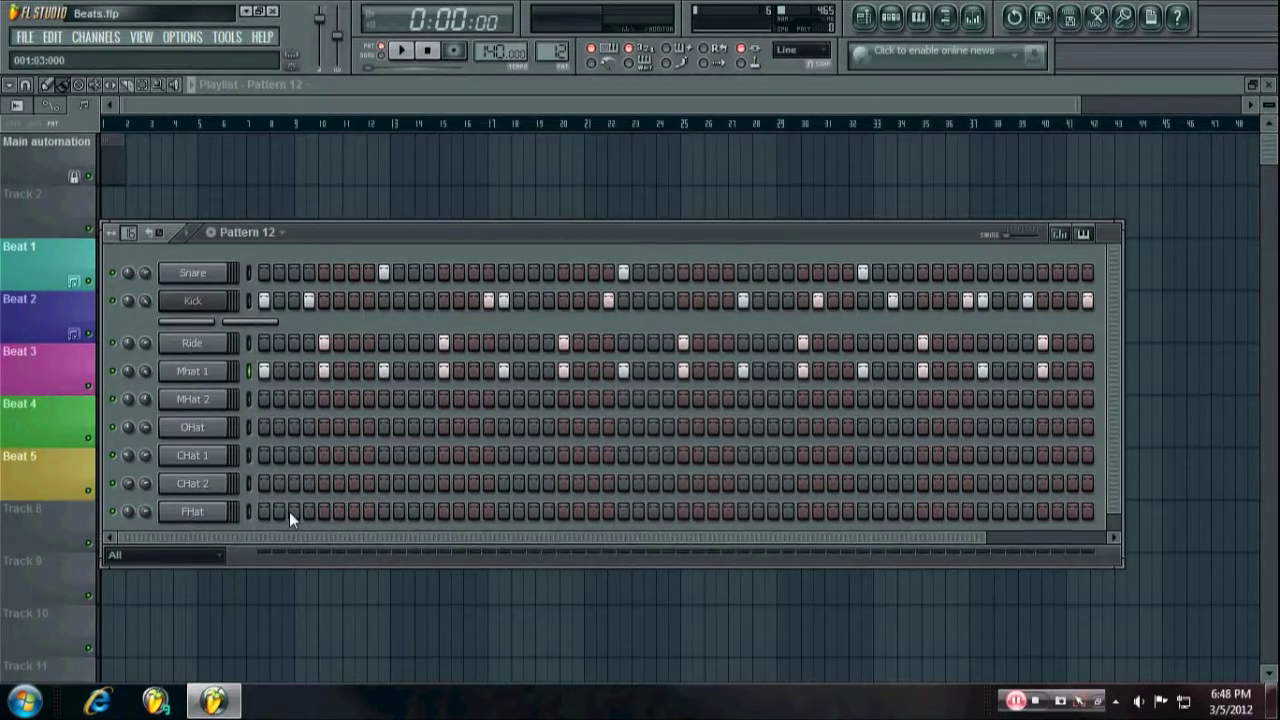
{"action": "right_click", "coordinate": [224, 368]}
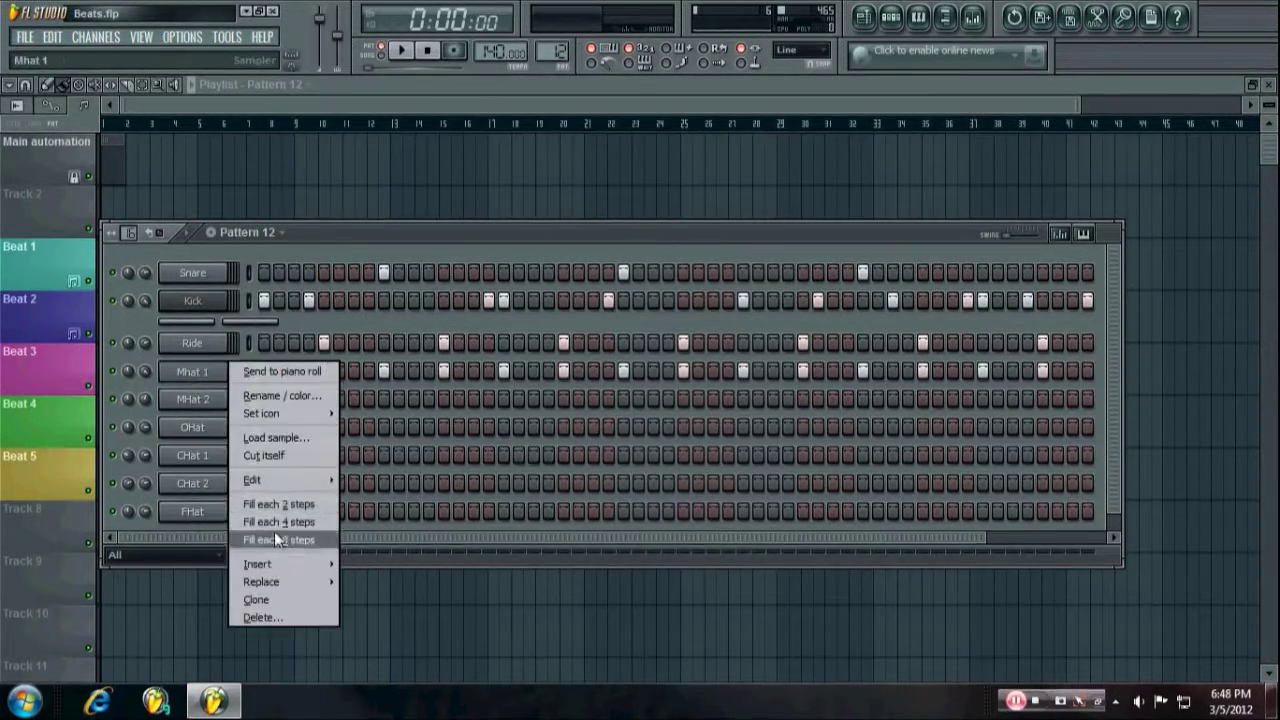
{"action": "left_click", "coordinate": [276, 530]}
{"action": "right_click", "coordinate": [205, 372]}
{"action": "left_click", "coordinate": [272, 542]}
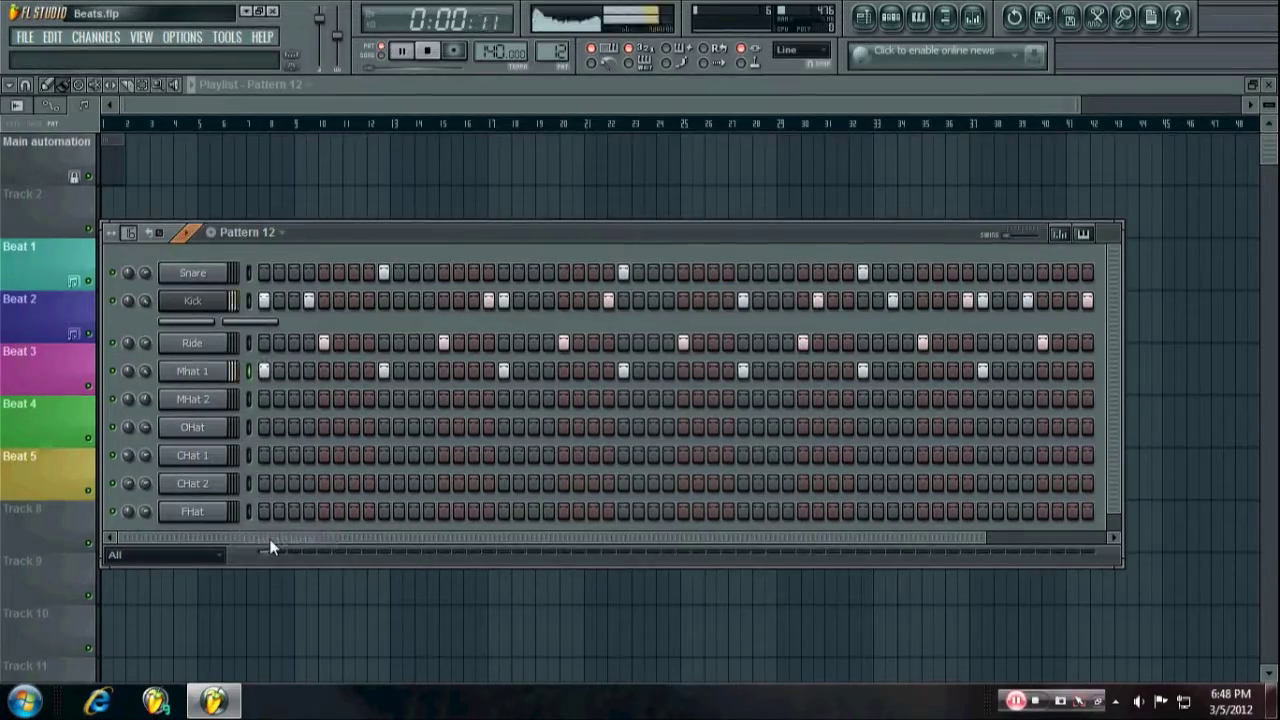
{"action": "key", "text": "space"}
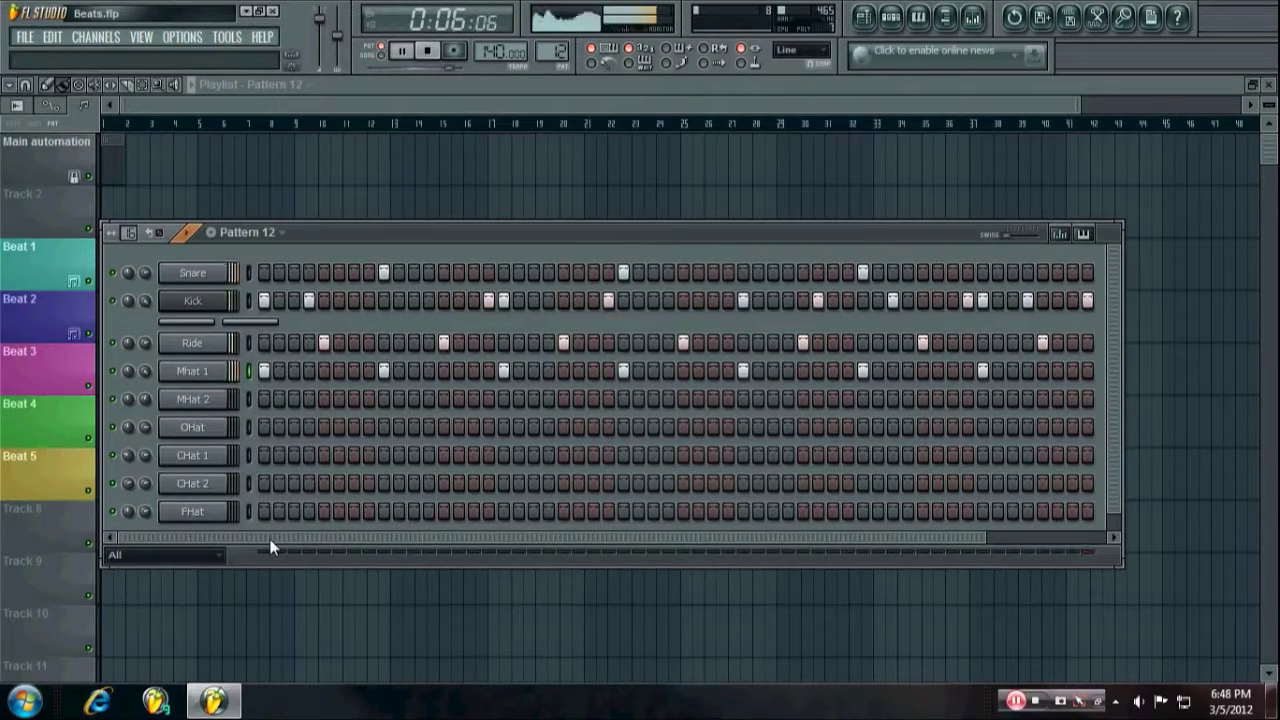
{"action": "key", "text": "space"}
{"action": "left_click", "coordinate": [427, 50]}
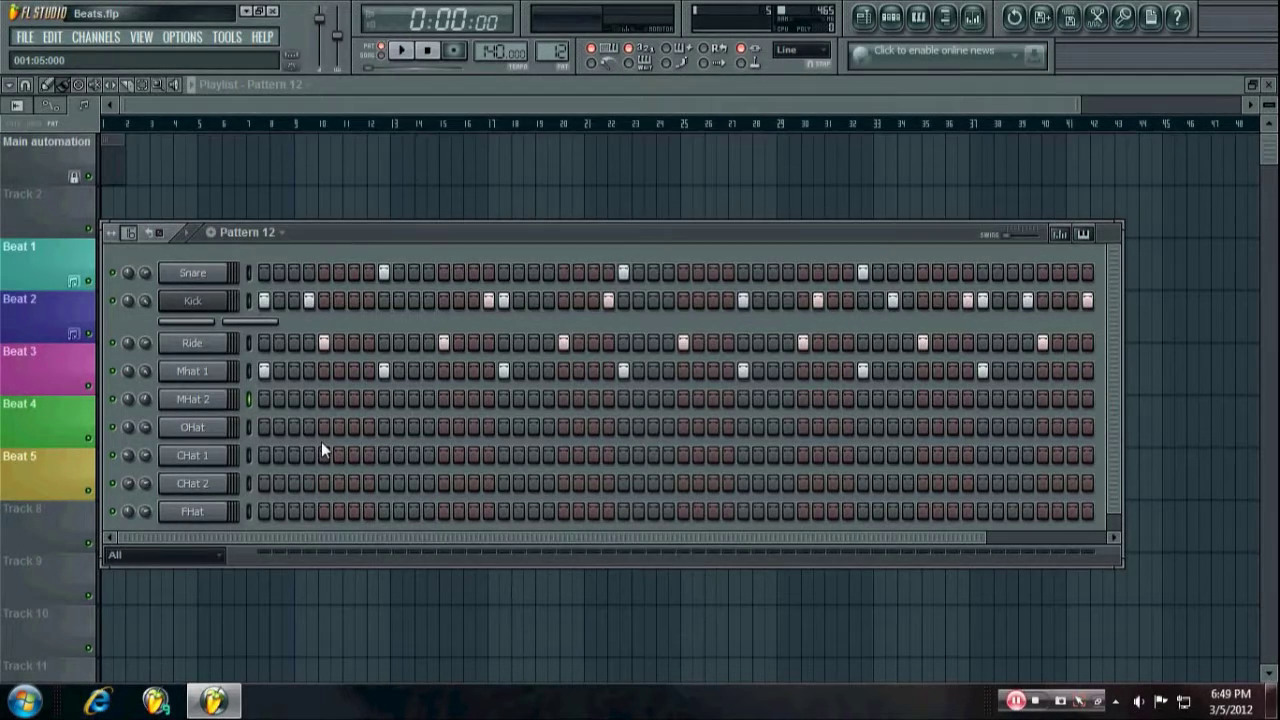
- Preview the OHat, CHat 1, CHat 2 and FHat samples
{"action": "left_click", "coordinate": [250, 432]}
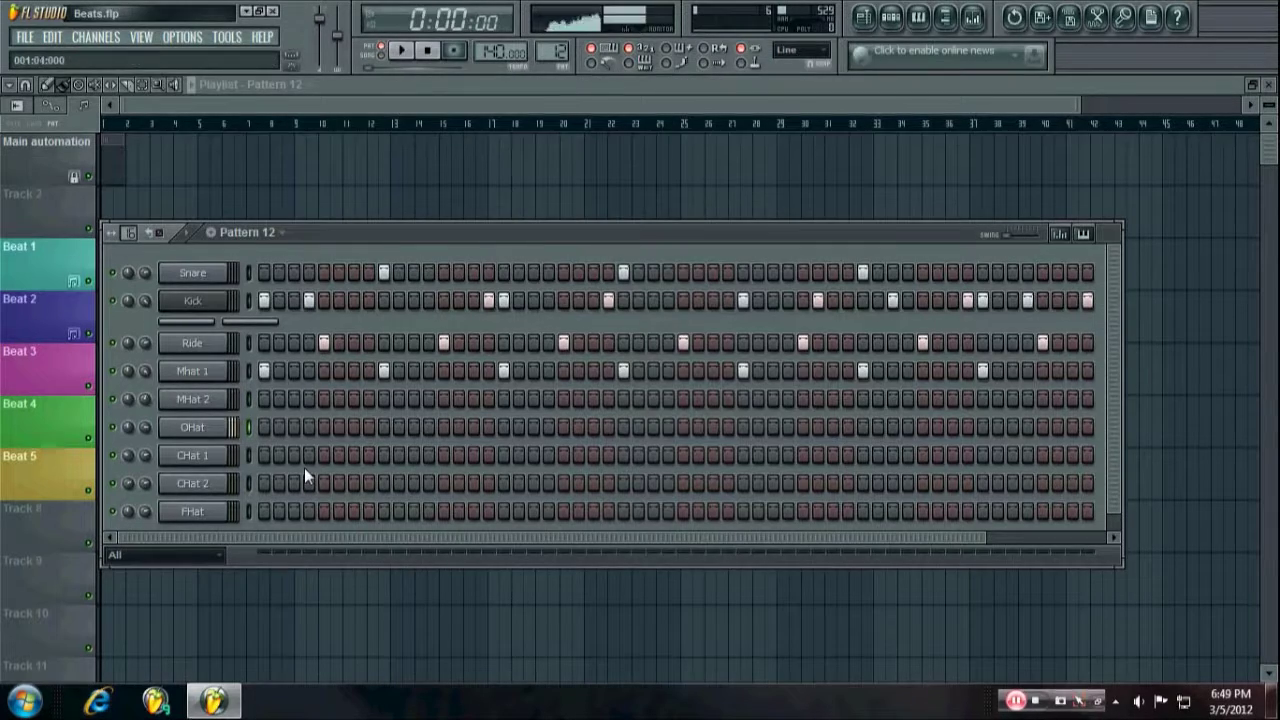
{"action": "left_click", "coordinate": [250, 454]}
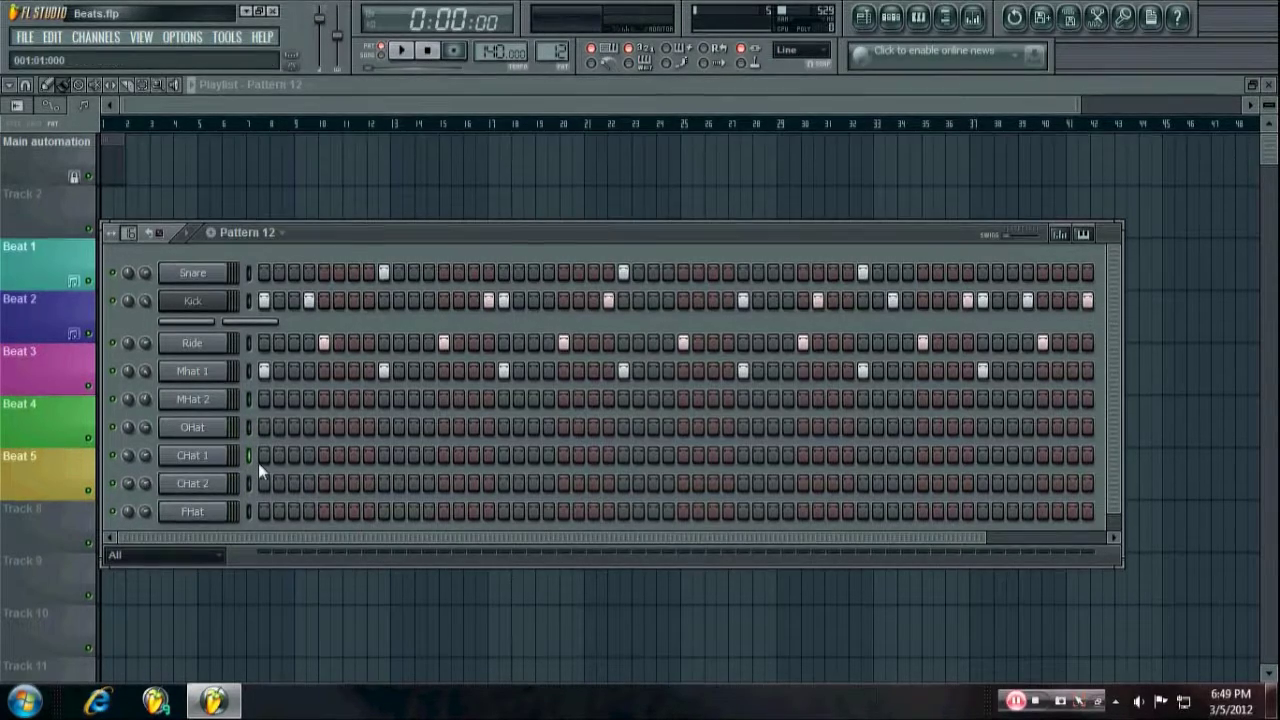
{"action": "left_click", "coordinate": [192, 457]}
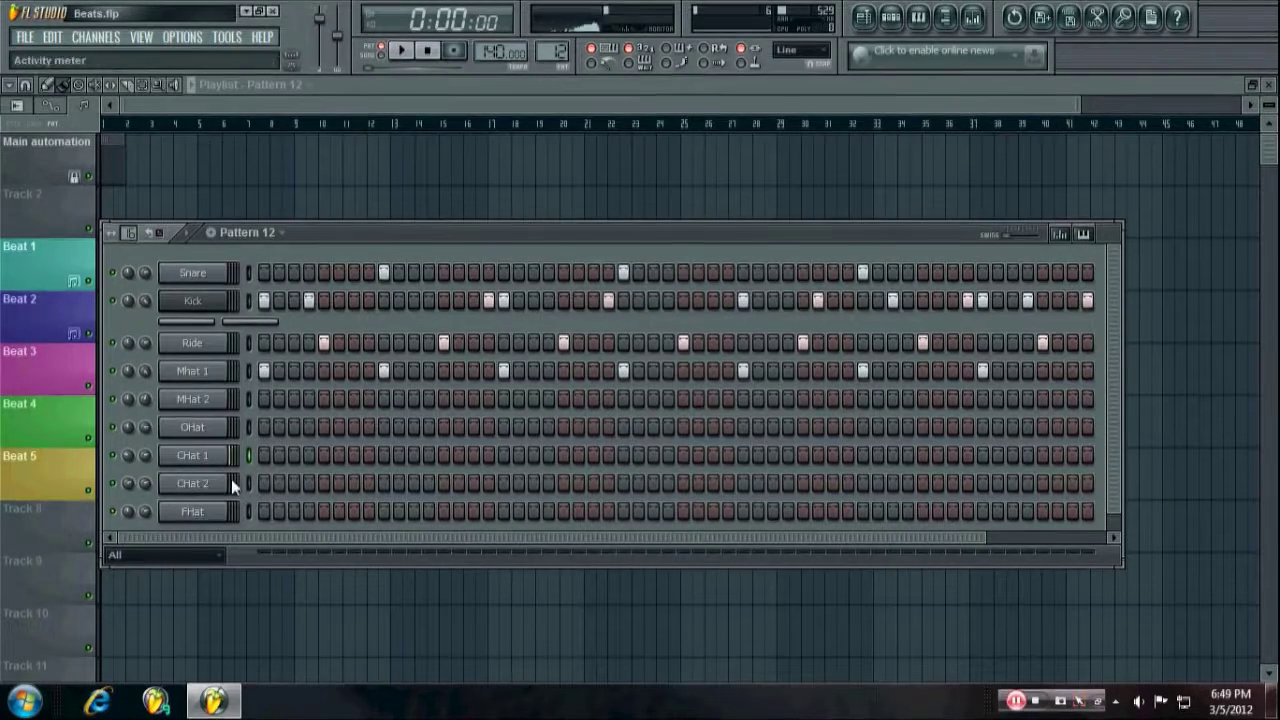
{"action": "left_click", "coordinate": [250, 484]}
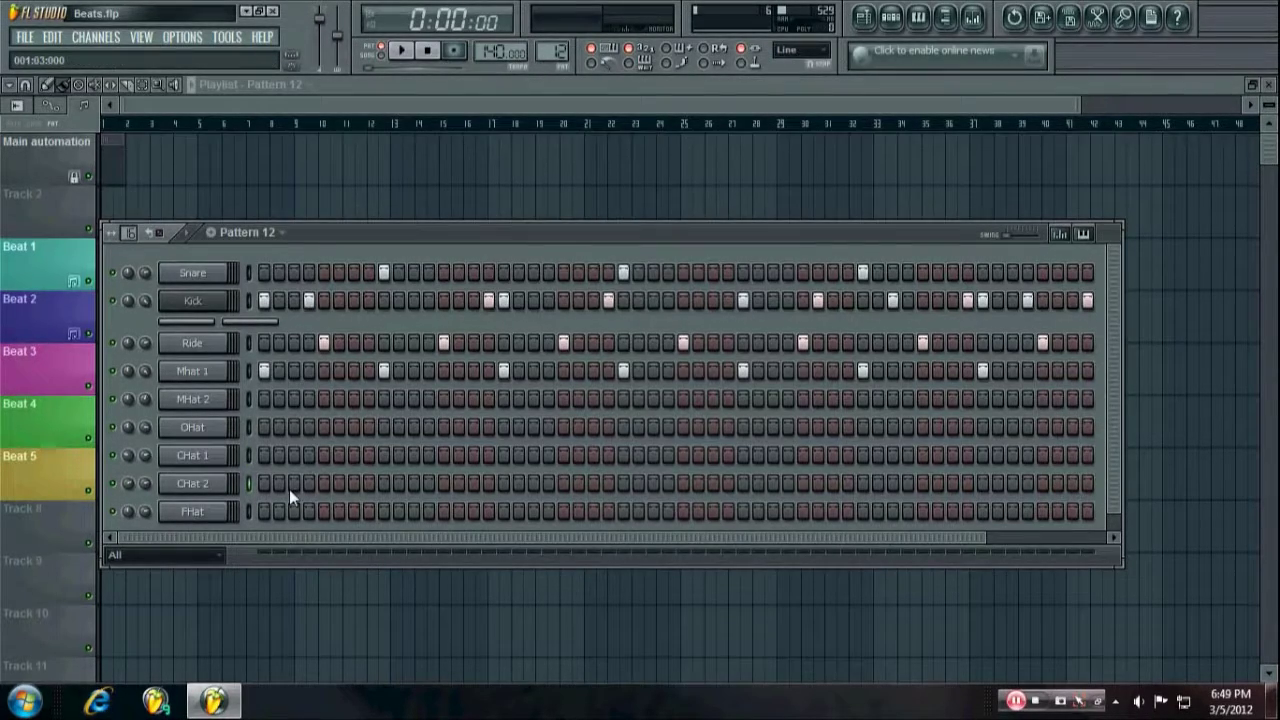
{"action": "left_click", "coordinate": [250, 511]}
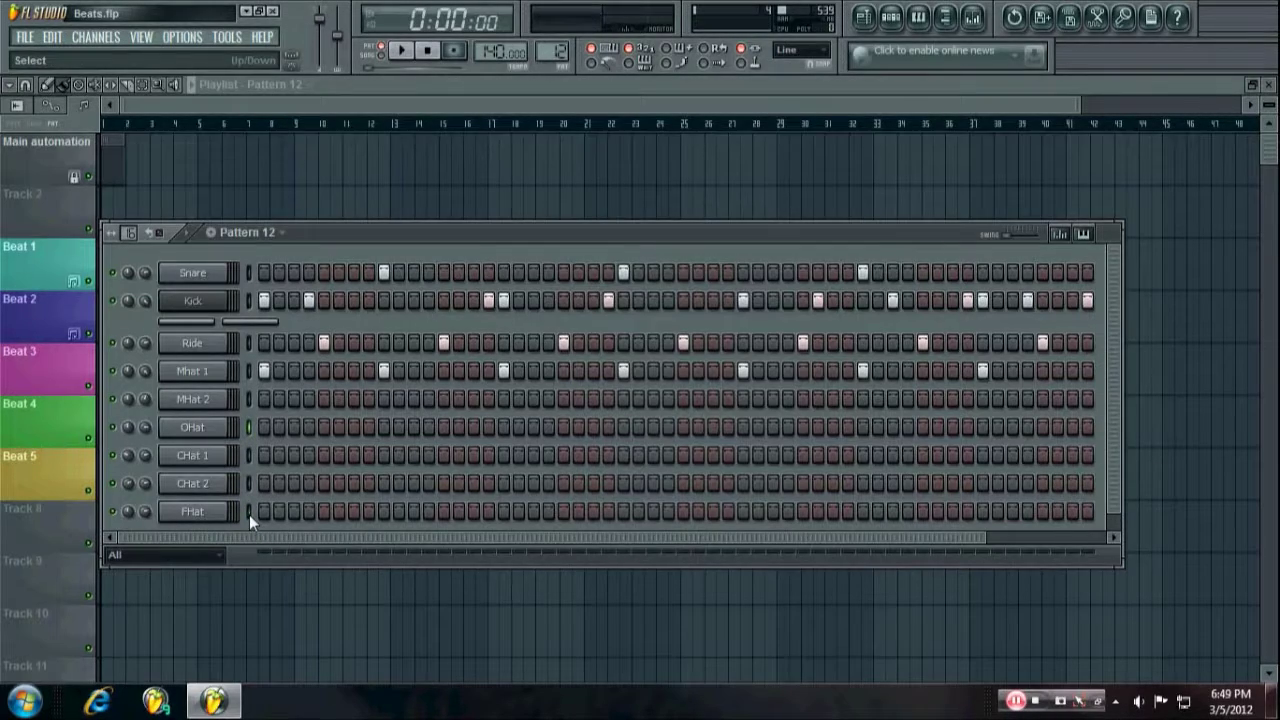
- Add MHat 2 hits every 16 steps starting on step 7, and audition them against MHat 1
{"action": "left_click", "coordinate": [248, 399]}
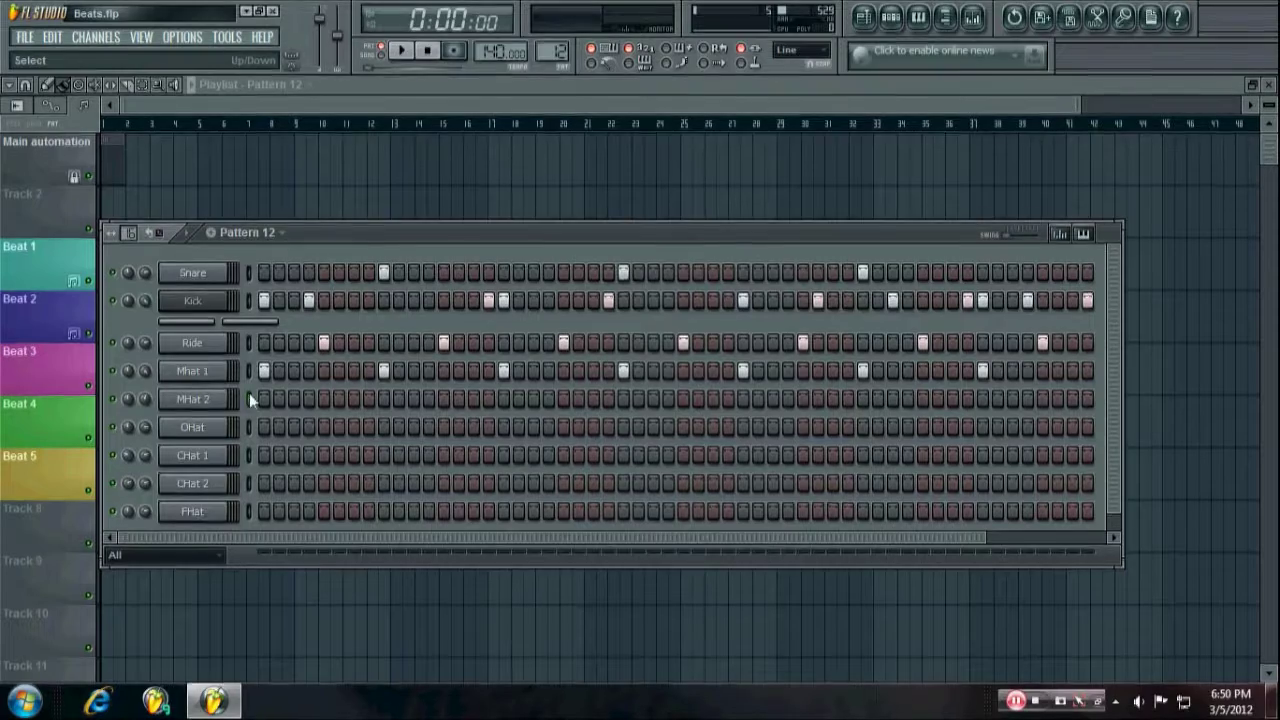
{"action": "key", "text": "space"}
{"action": "left_click", "coordinate": [356, 398]}
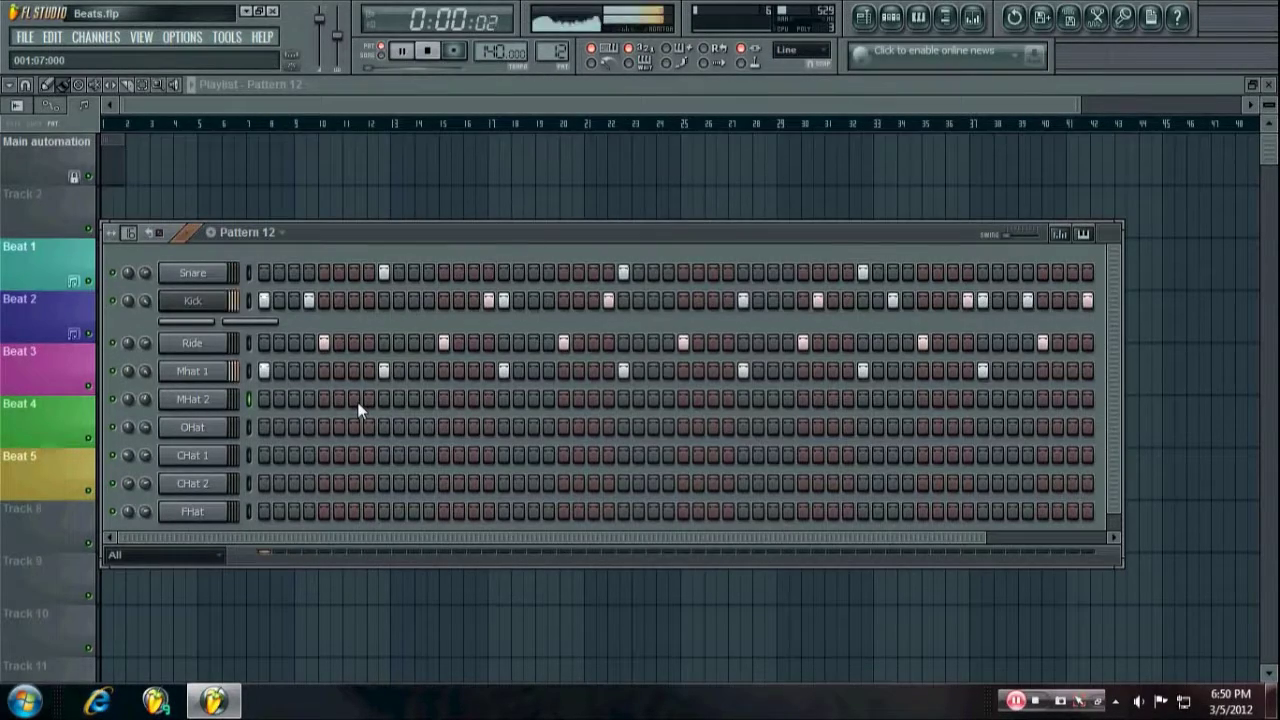
{"action": "left_click", "coordinate": [594, 398]}
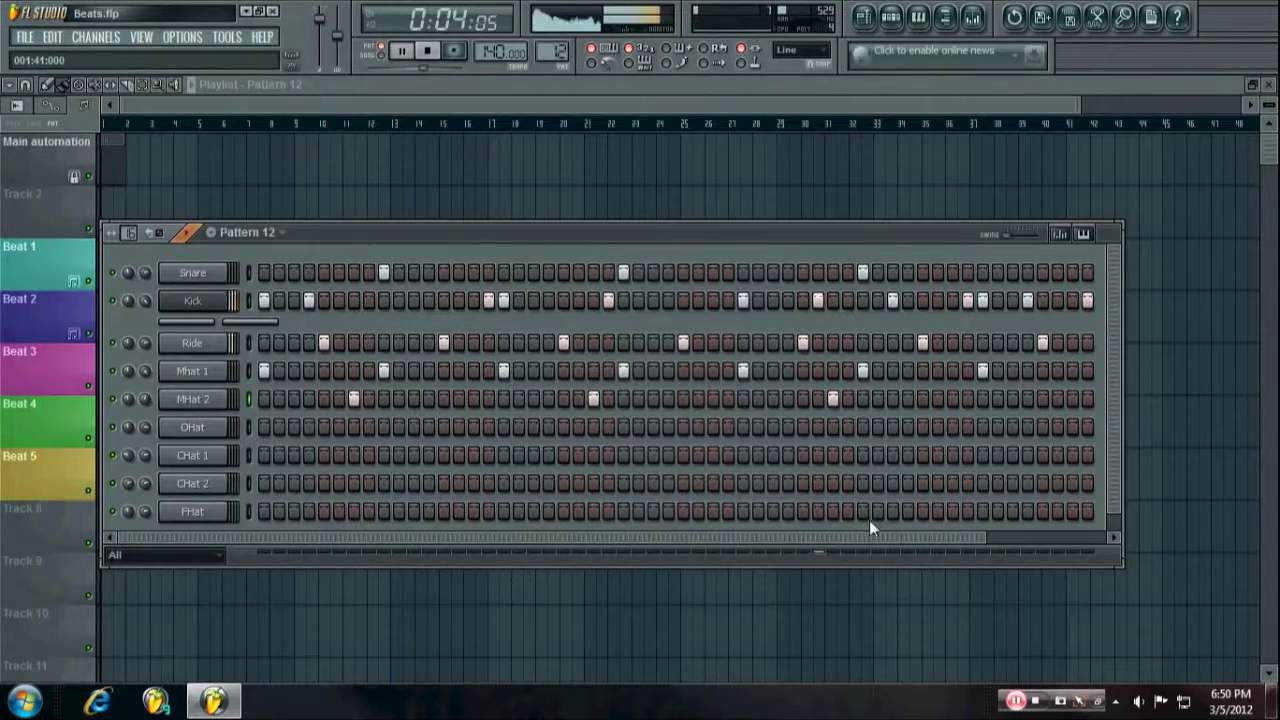
{"action": "left_click_drag", "start_coordinate": [869, 537], "coordinate": [972, 537]}
{"action": "left_click", "coordinate": [967, 398]}
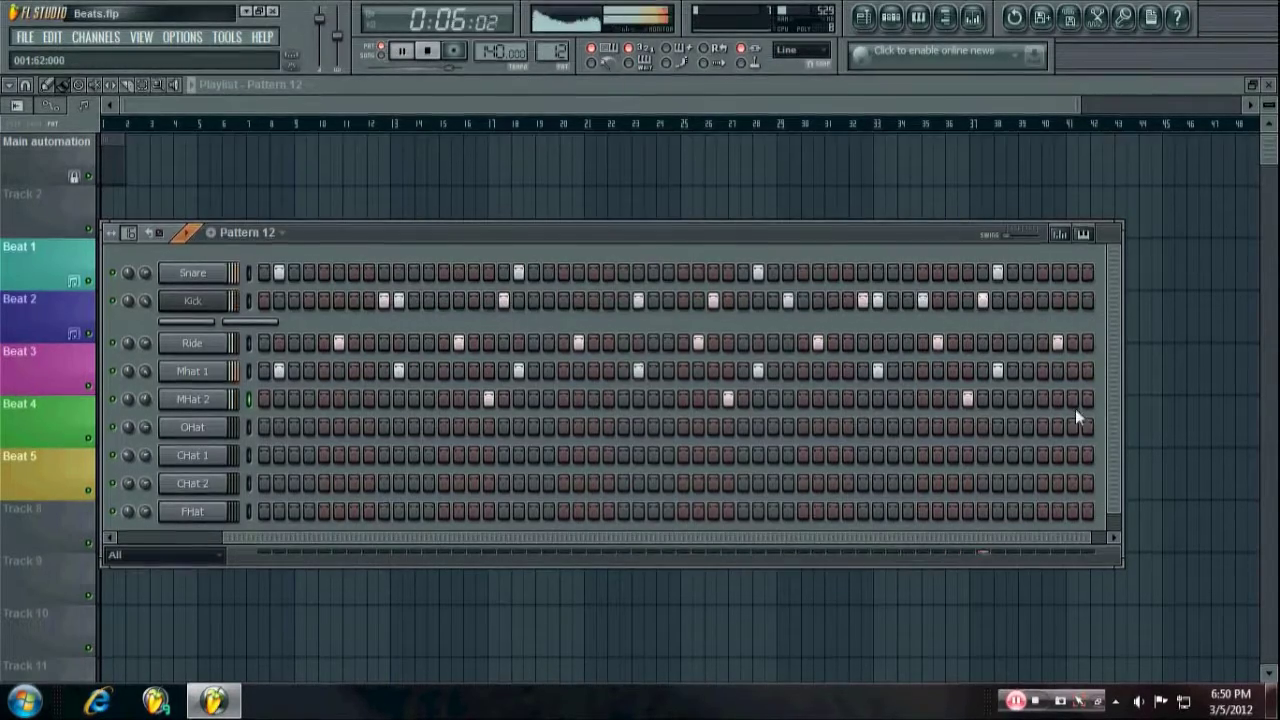
{"action": "key", "text": "space"}
{"action": "left_click_drag", "start_coordinate": [1030, 540], "coordinate": [925, 540]}
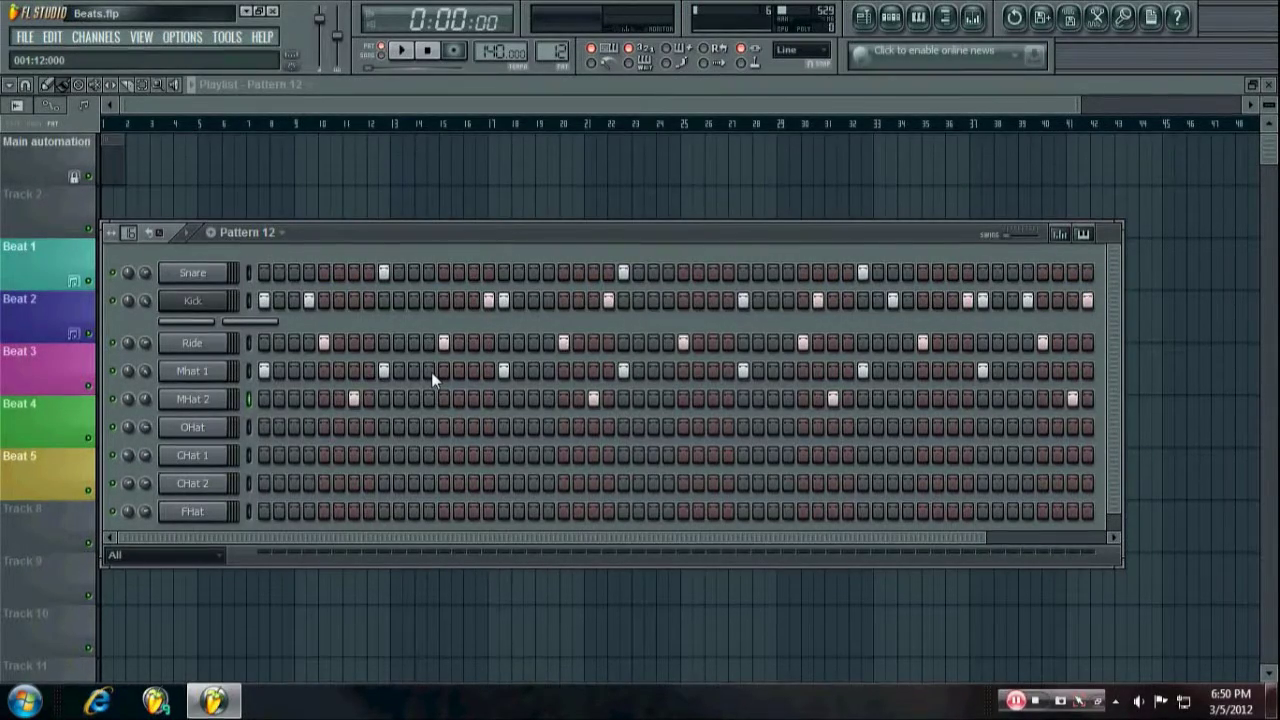
{"action": "key", "text": "space"}
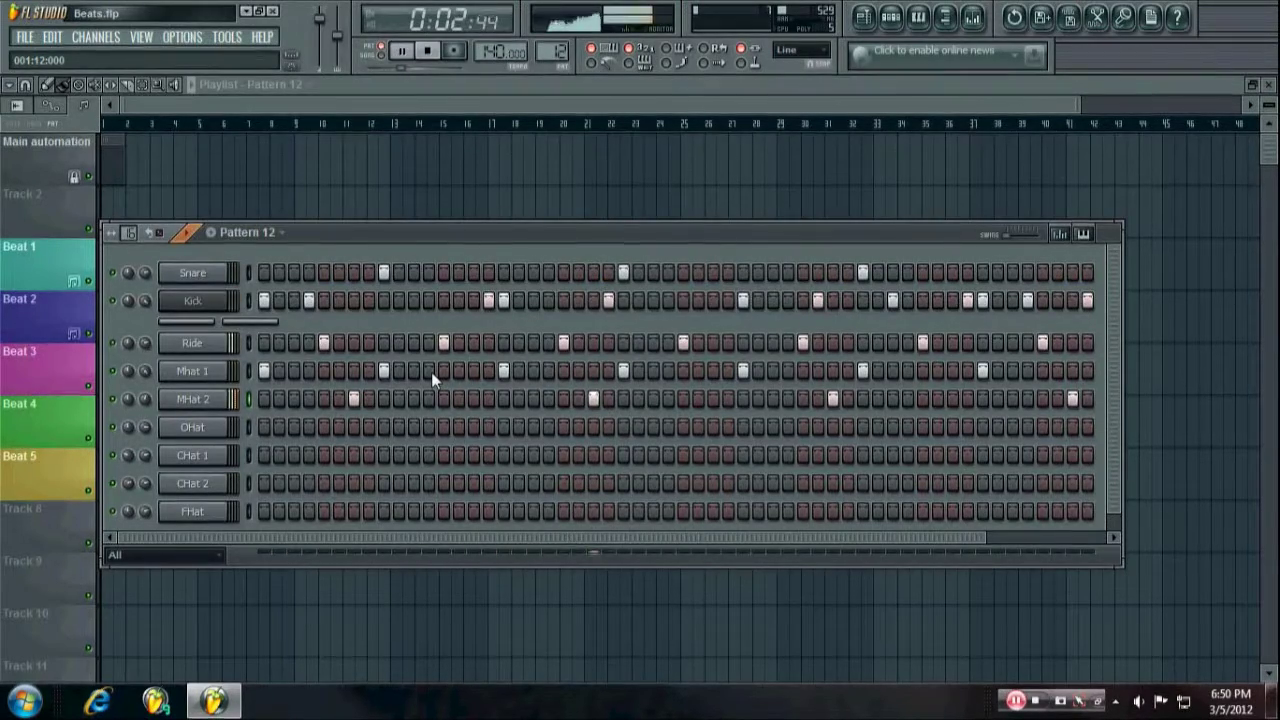
{"action": "key", "text": "space"}
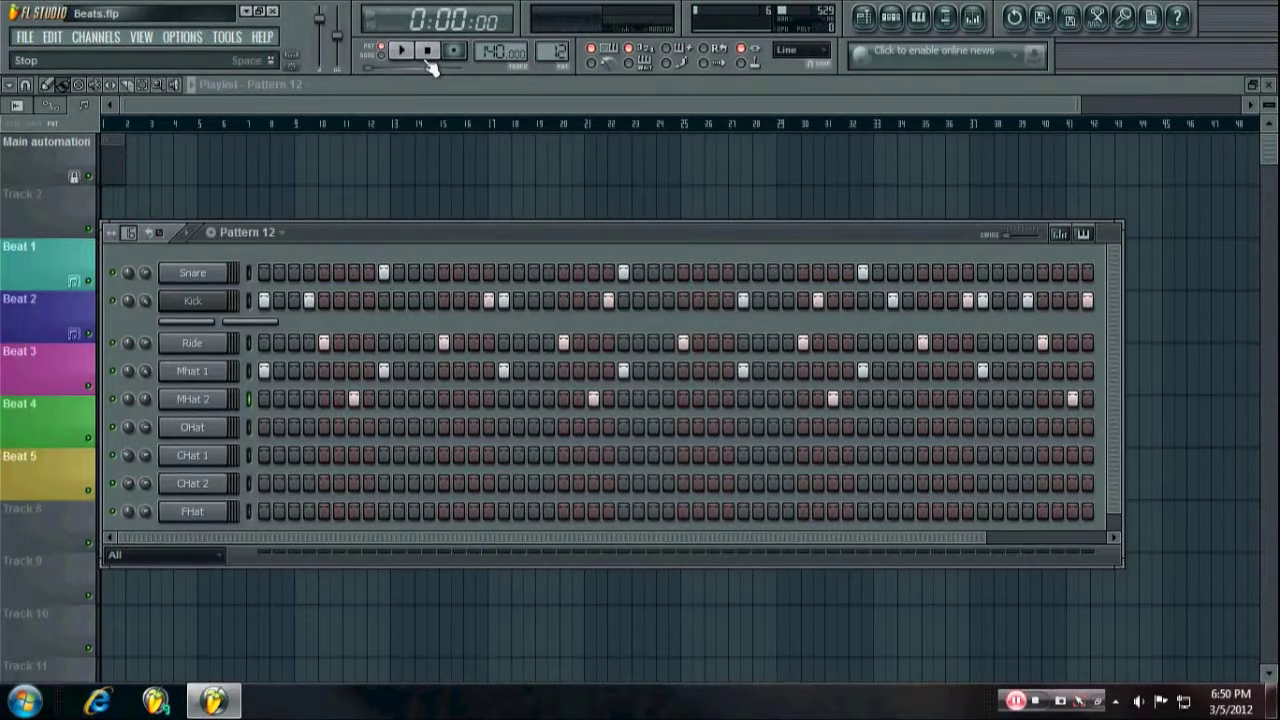
{"action": "left_click", "coordinate": [249, 457]}
{"action": "scroll", "coordinate": [340, 426], "scroll_direction": "down", "scroll_amount": 1}
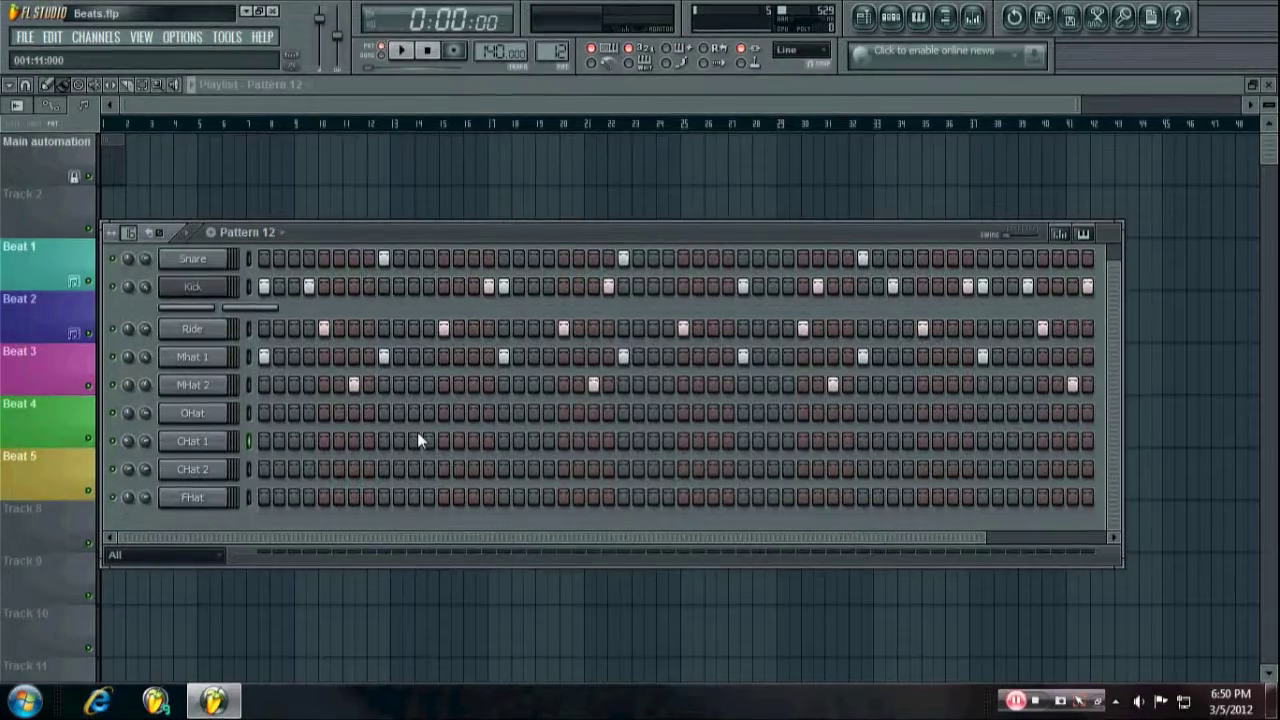
- Turn on CHat 1 step 3 and a trial CHat 2 hit while the pattern plays
{"action": "left_click", "coordinate": [251, 463]}
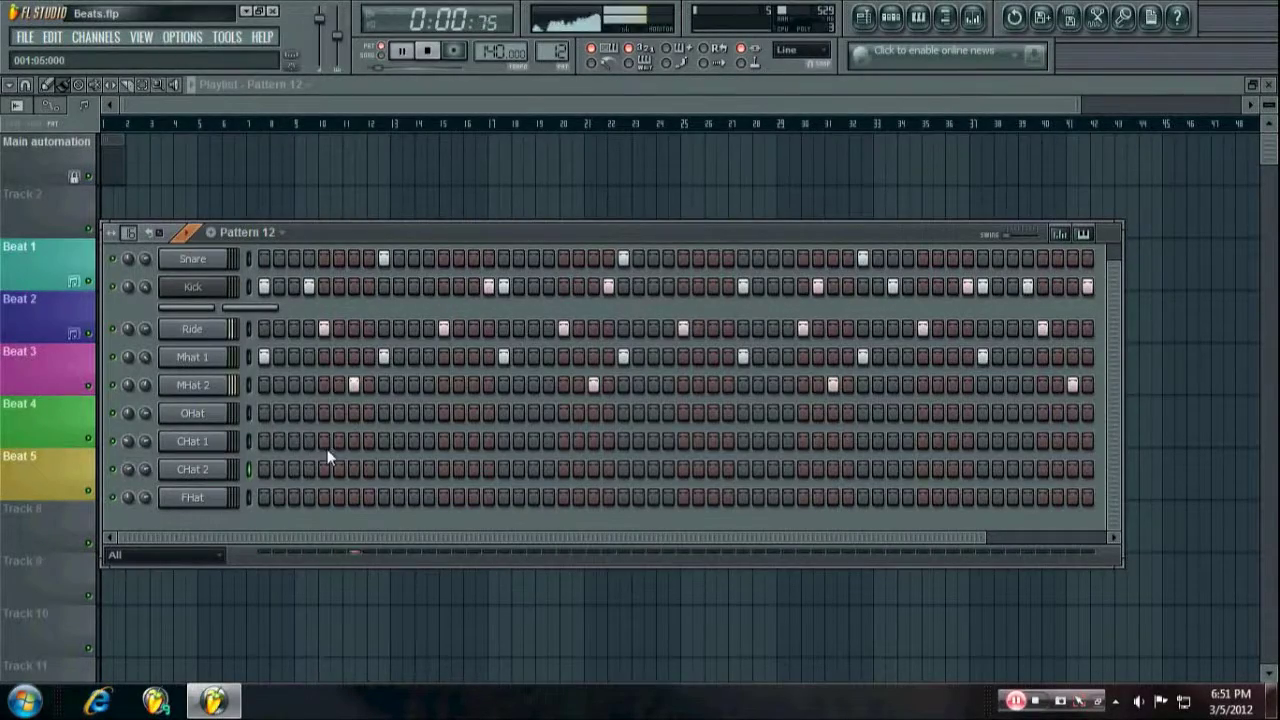
{"action": "key", "text": "space"}
{"action": "left_click", "coordinate": [294, 441]}
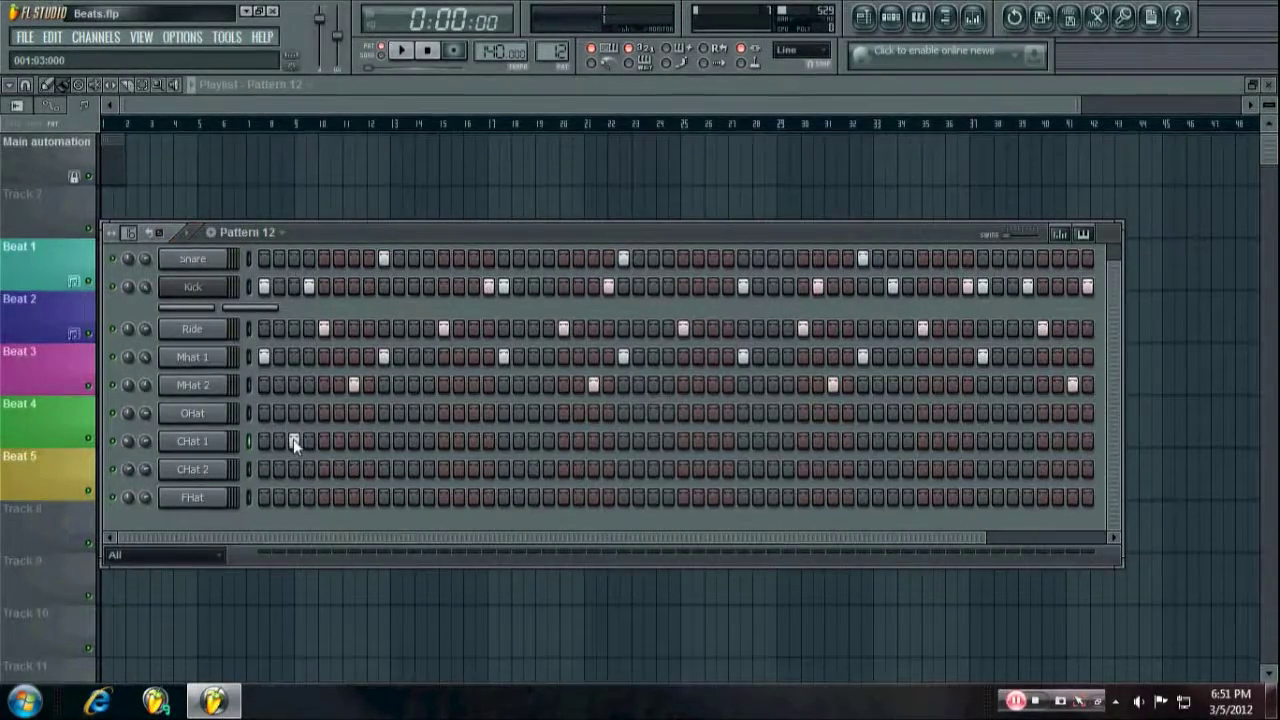
{"action": "left_click", "coordinate": [368, 469]}
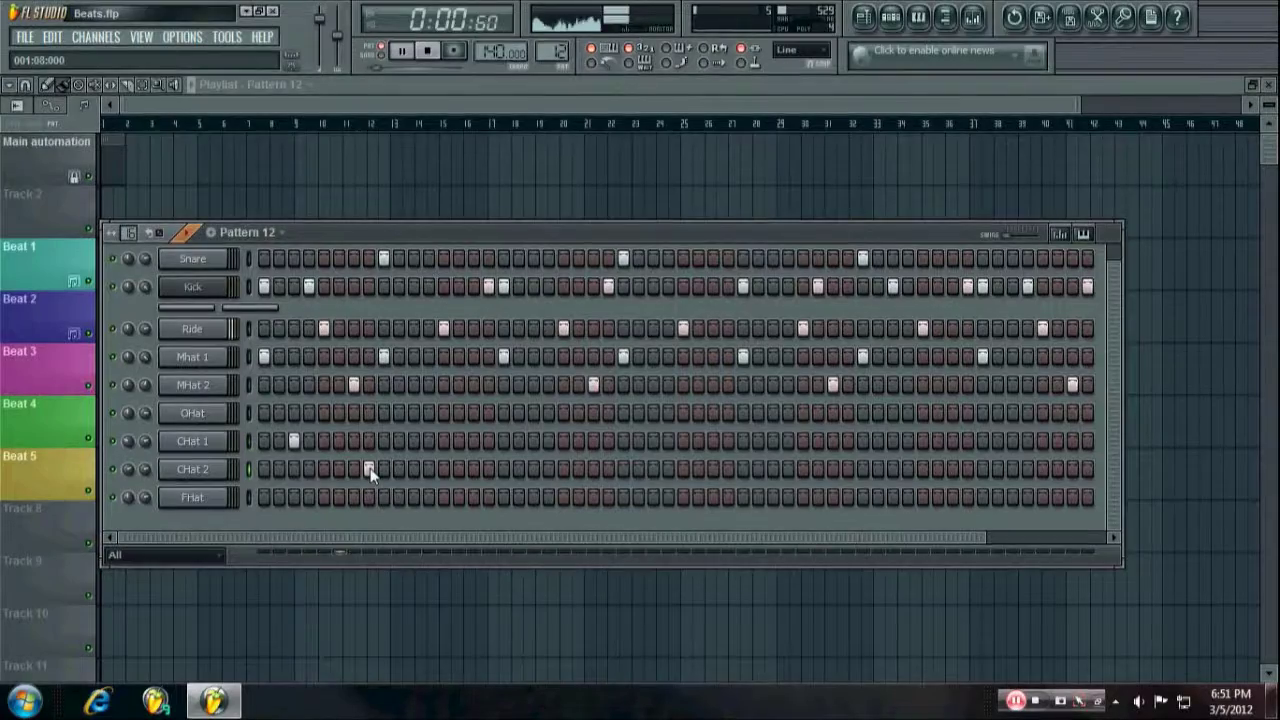
{"action": "key", "text": "space"}
{"action": "key", "text": "space"}
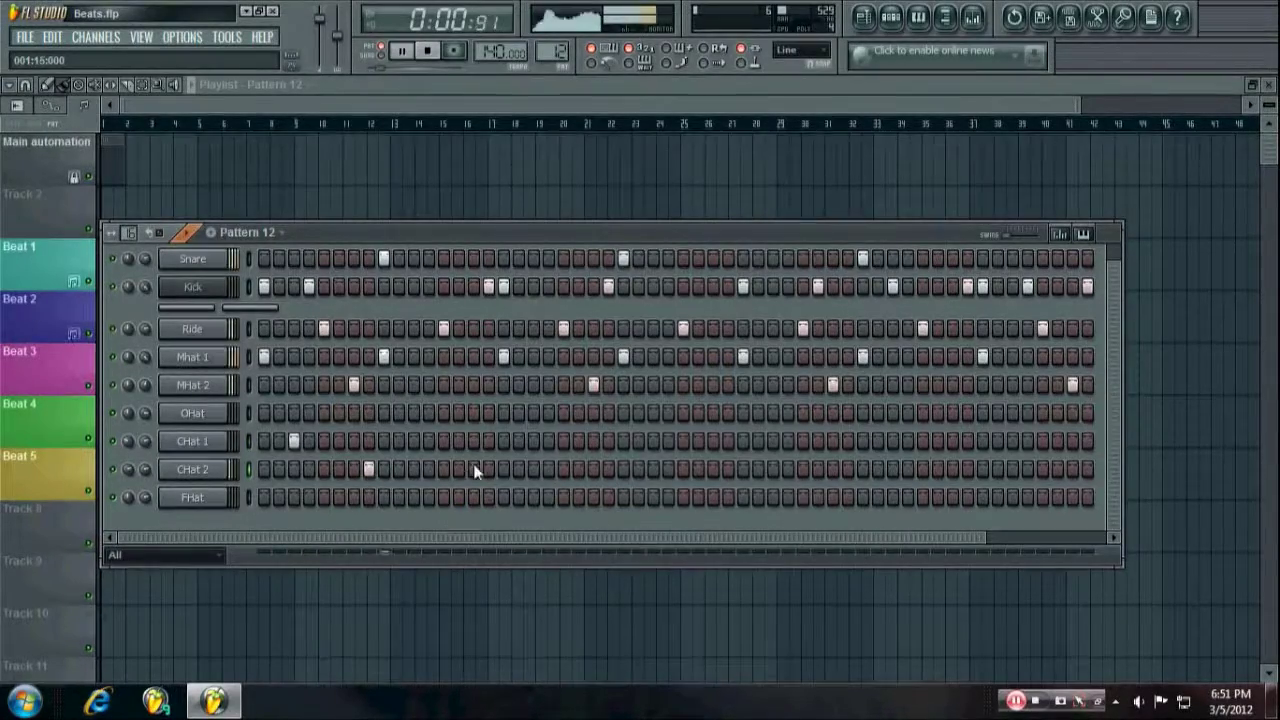
- Settle CHat 2 on step 8 and add a CHat 1 hit on step 12, auditioning the result
{"action": "left_click", "coordinate": [474, 469]}
{"action": "left_click", "coordinate": [458, 469]}
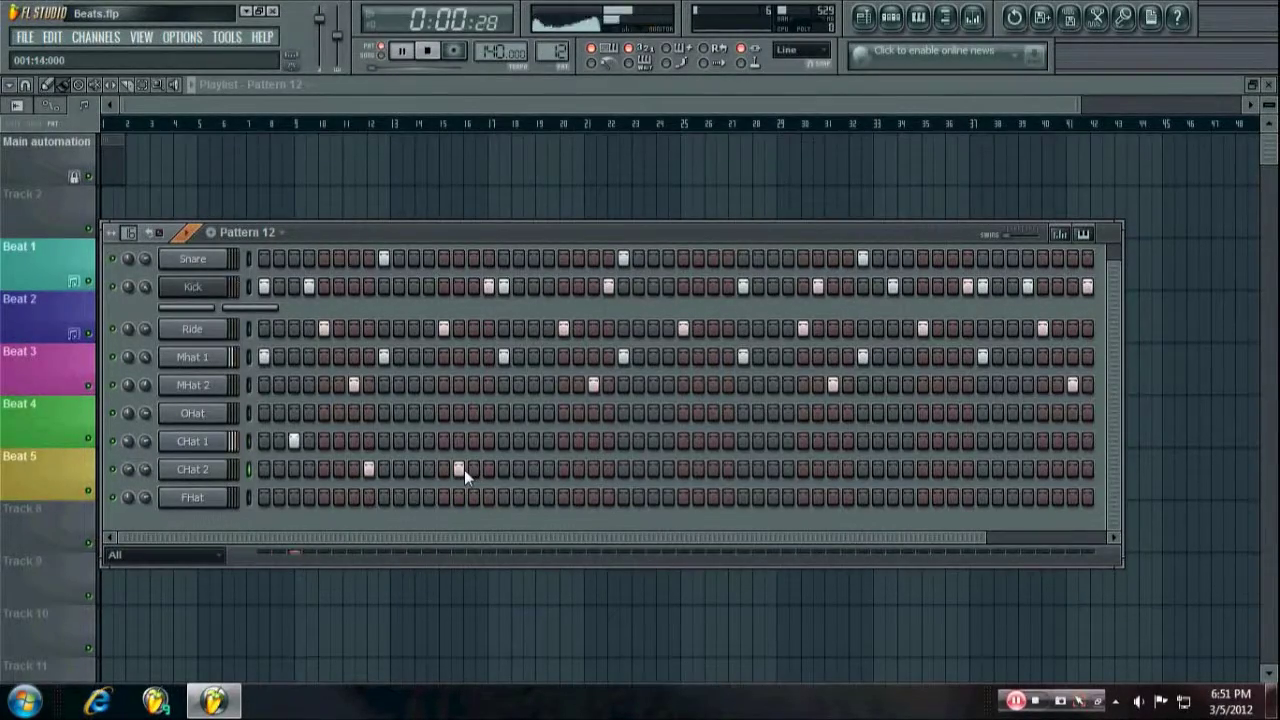
{"action": "left_click", "coordinate": [458, 469]}
{"action": "left_click", "coordinate": [428, 469]}
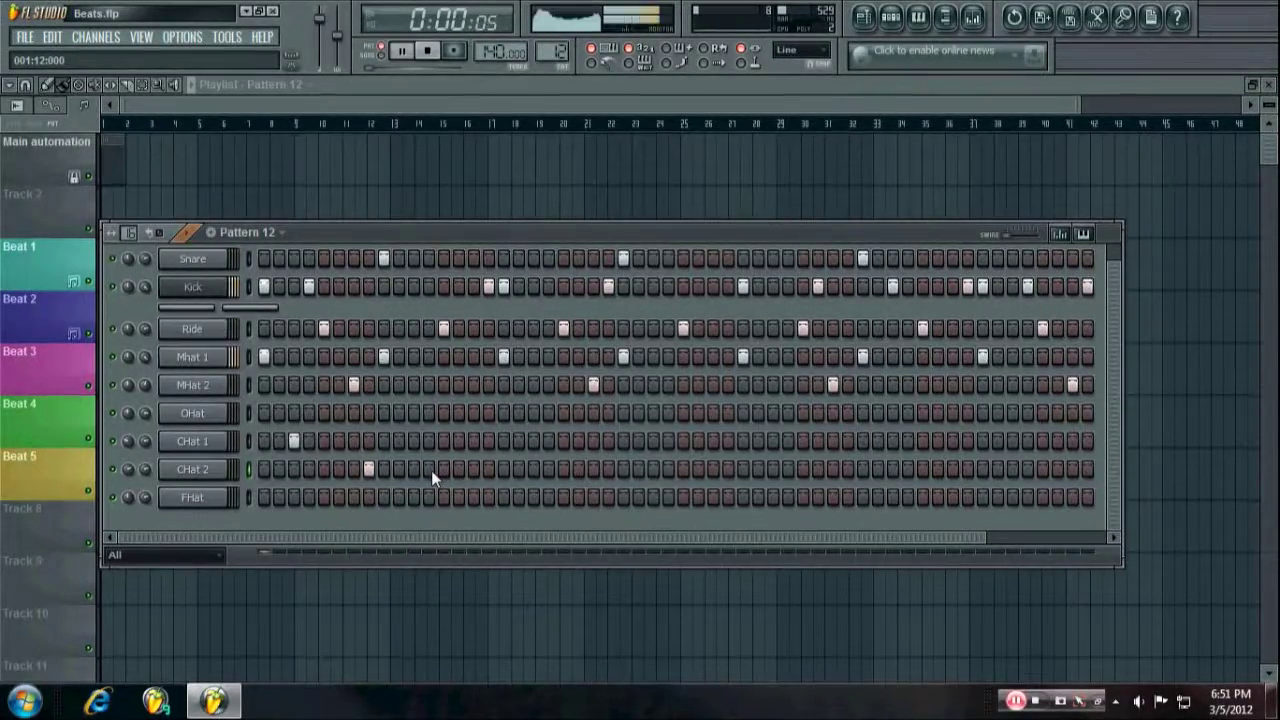
{"action": "left_click", "coordinate": [474, 442]}
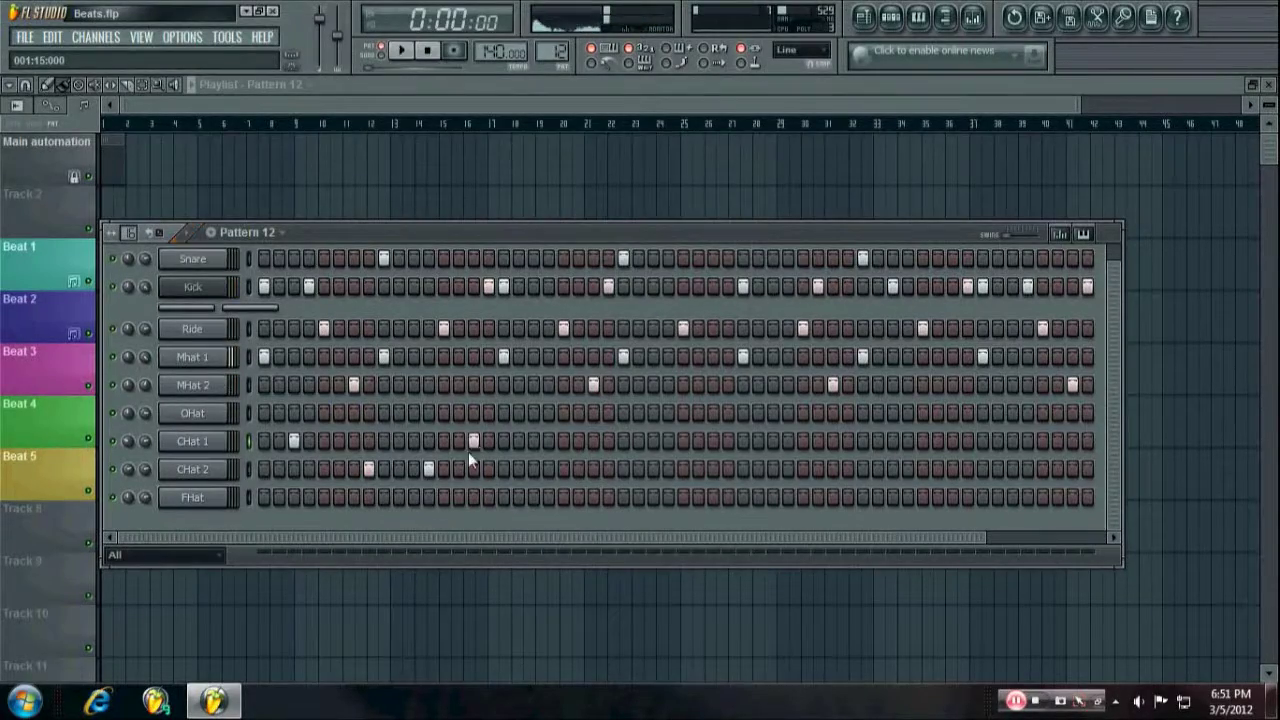
{"action": "left_click", "coordinate": [430, 469]}
{"action": "key", "text": "space"}
{"action": "left_click", "coordinate": [428, 441]}
{"action": "left_click", "coordinate": [474, 441]}
{"action": "key", "text": "space"}
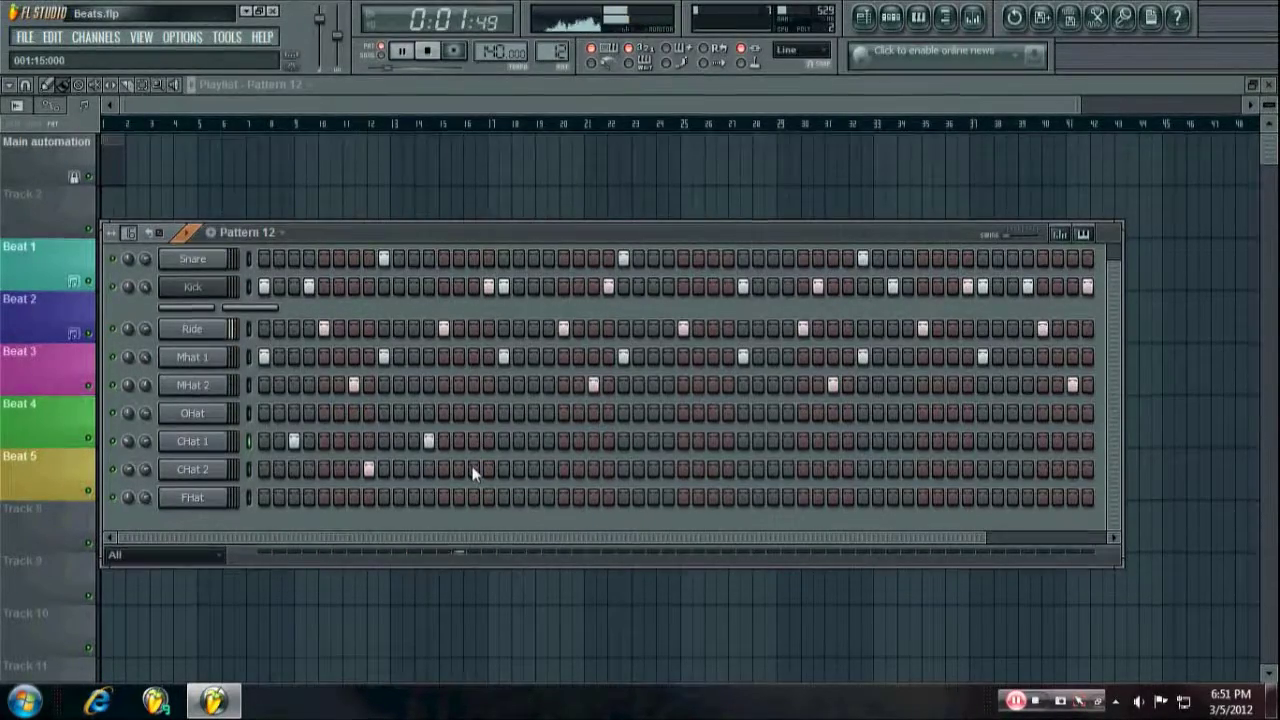
{"action": "key", "text": "space"}
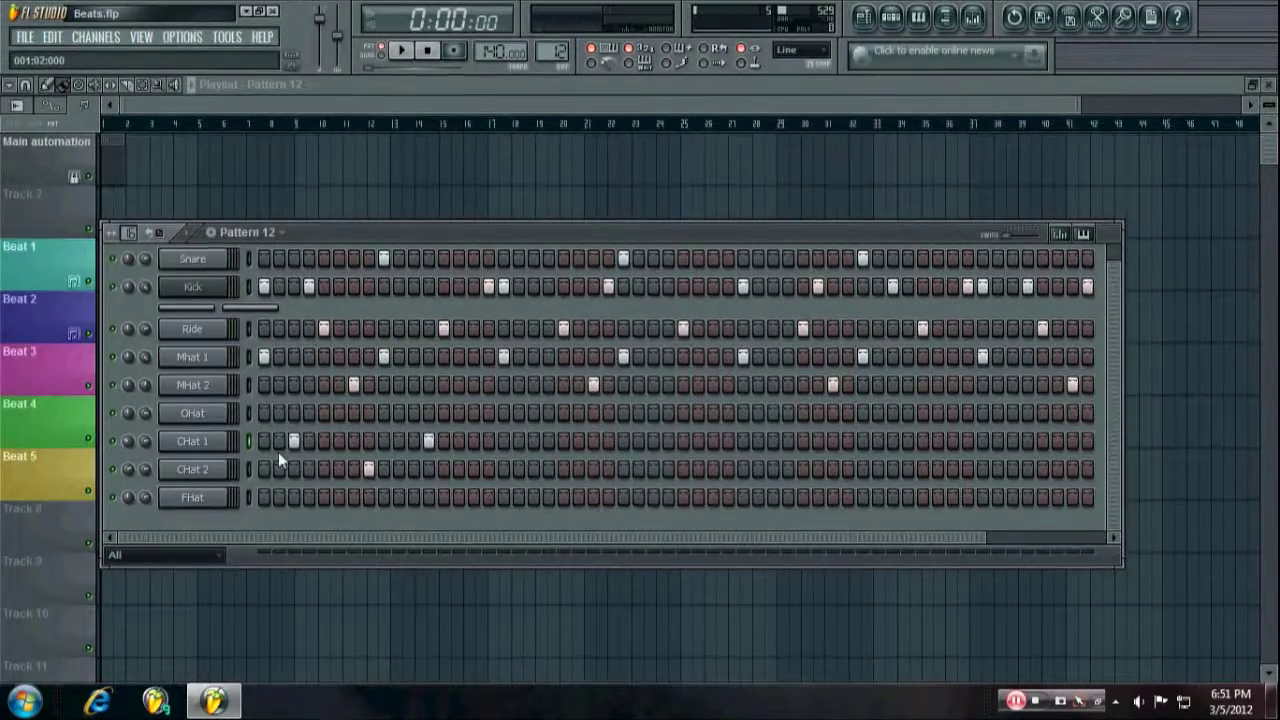
- Add CHat 1 hits on steps 16 and 24 and CHat 2 hits on steps 15 and 19
{"action": "left_click", "coordinate": [368, 467]}
{"action": "key", "text": "space"}
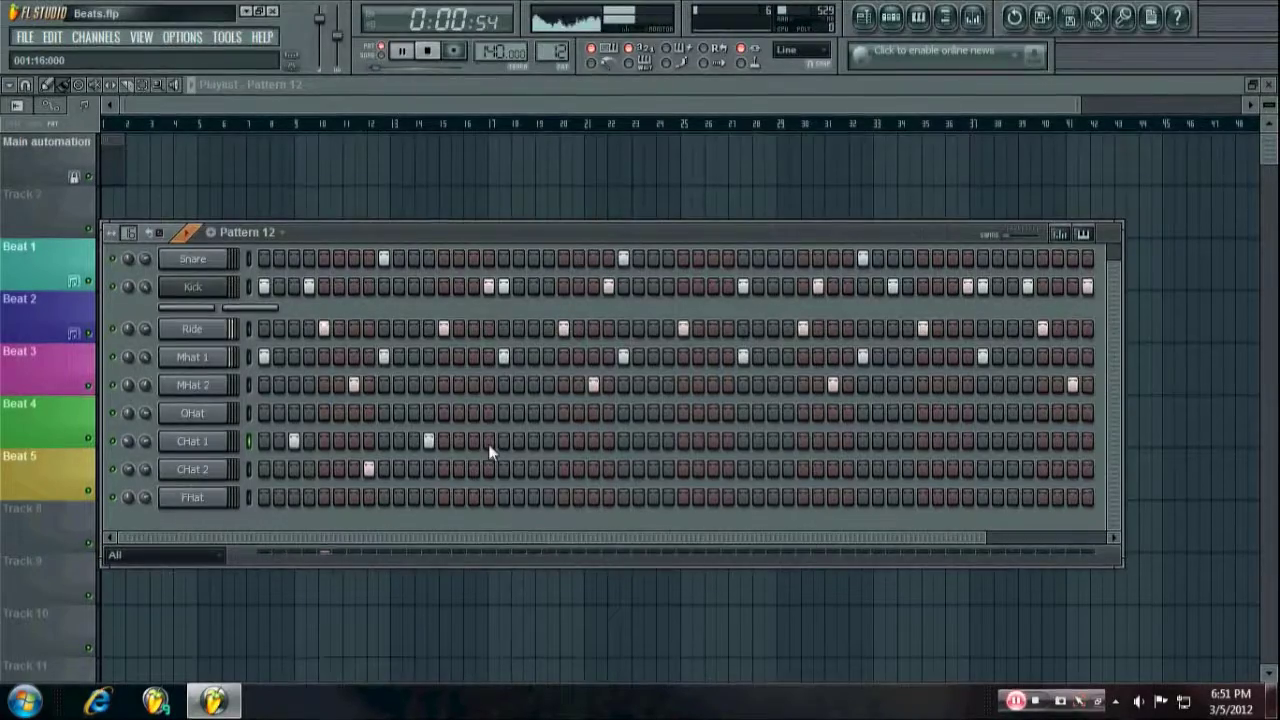
{"action": "left_click", "coordinate": [489, 440]}
{"action": "key", "text": "space"}
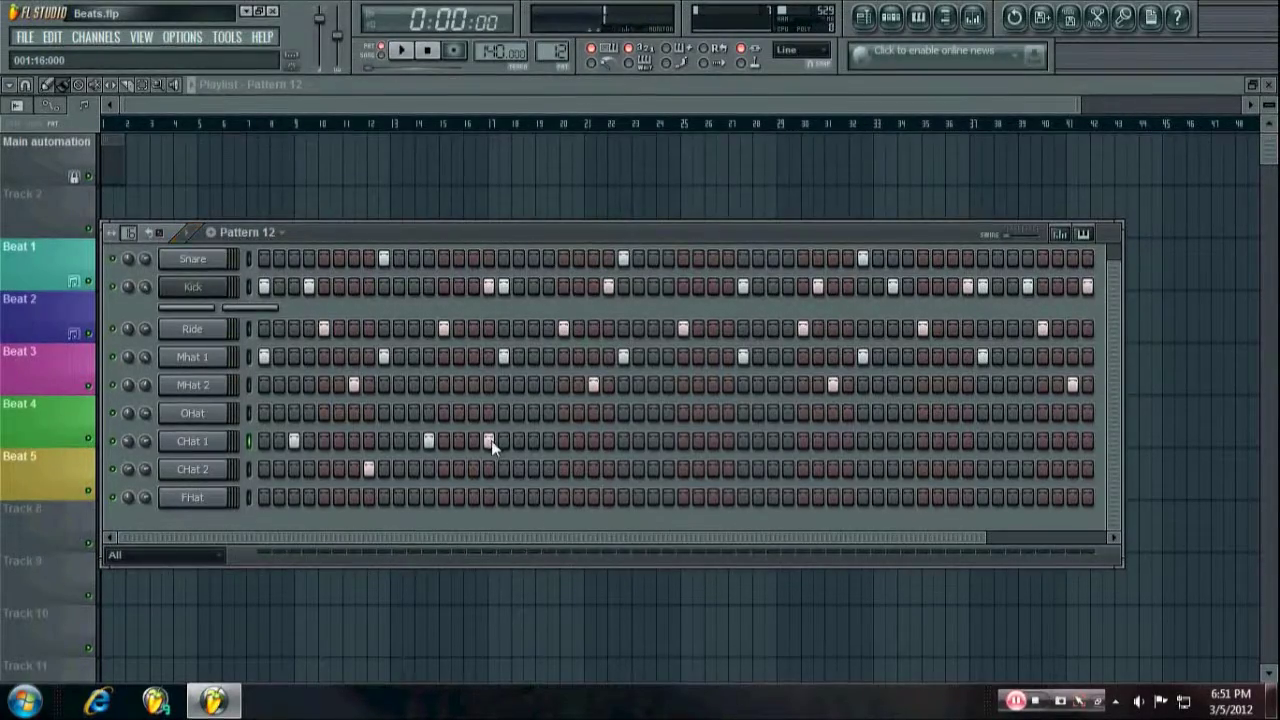
{"action": "key", "text": "space"}
{"action": "left_click", "coordinate": [475, 465]}
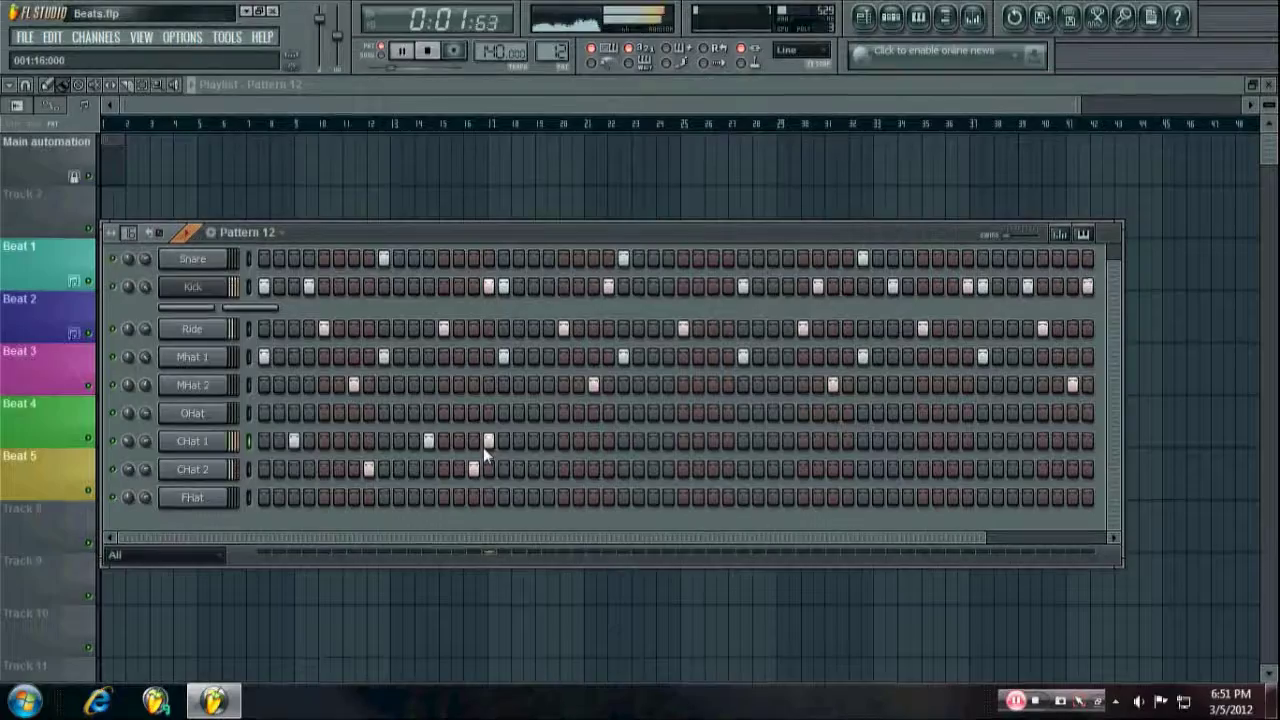
{"action": "left_click", "coordinate": [533, 469]}
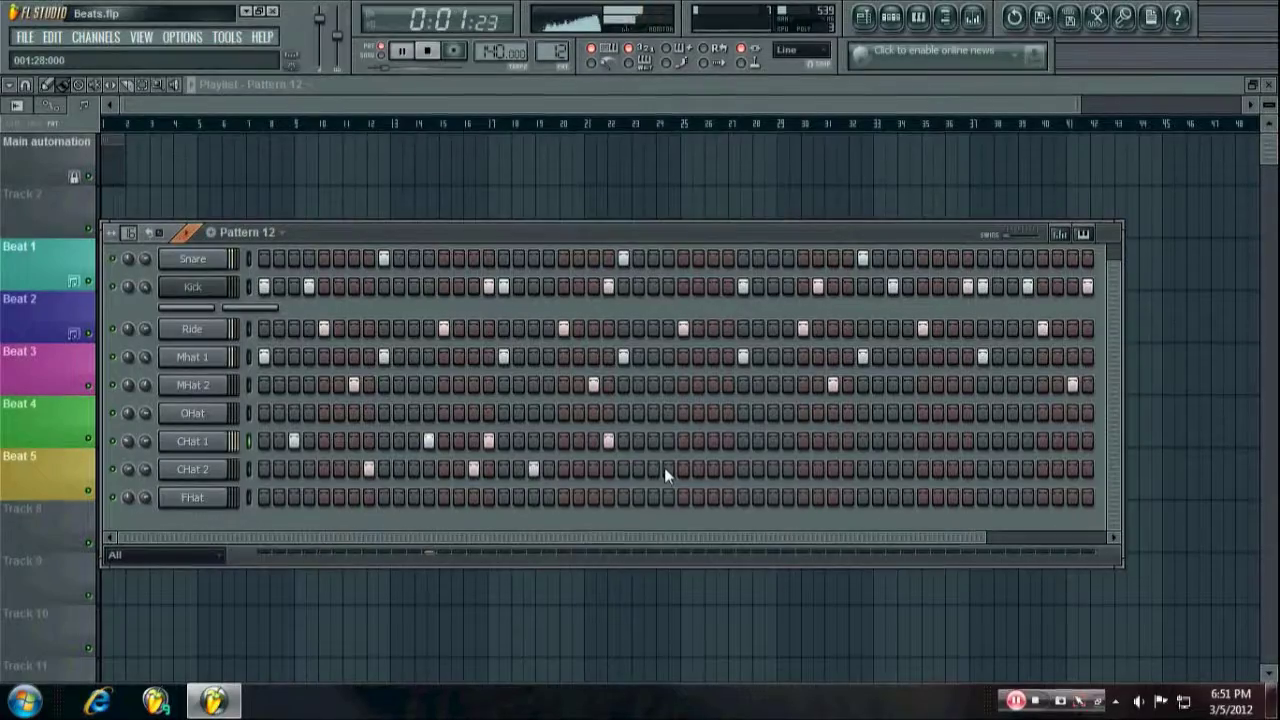
{"action": "key", "text": "space"}
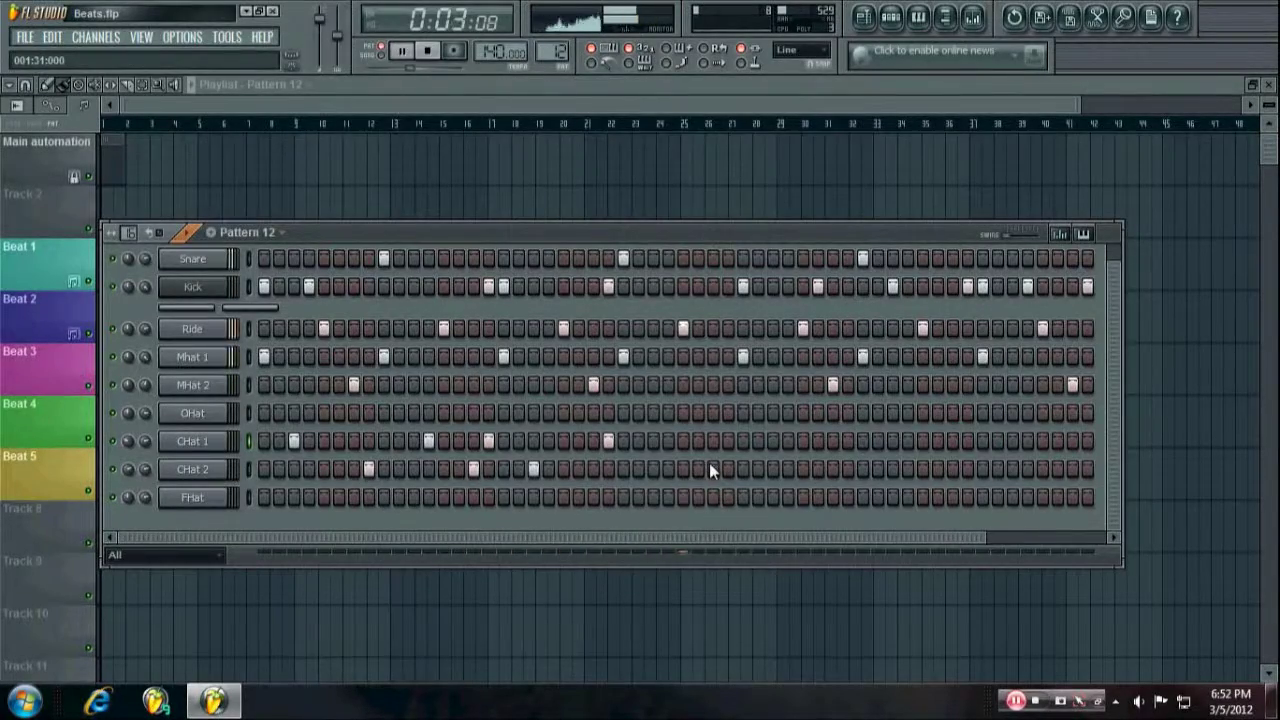
{"action": "key", "text": "space"}
- Add CHat 2 hits on steps 28 and 31, nudging one a step later, and audition
{"action": "left_click", "coordinate": [655, 469]}
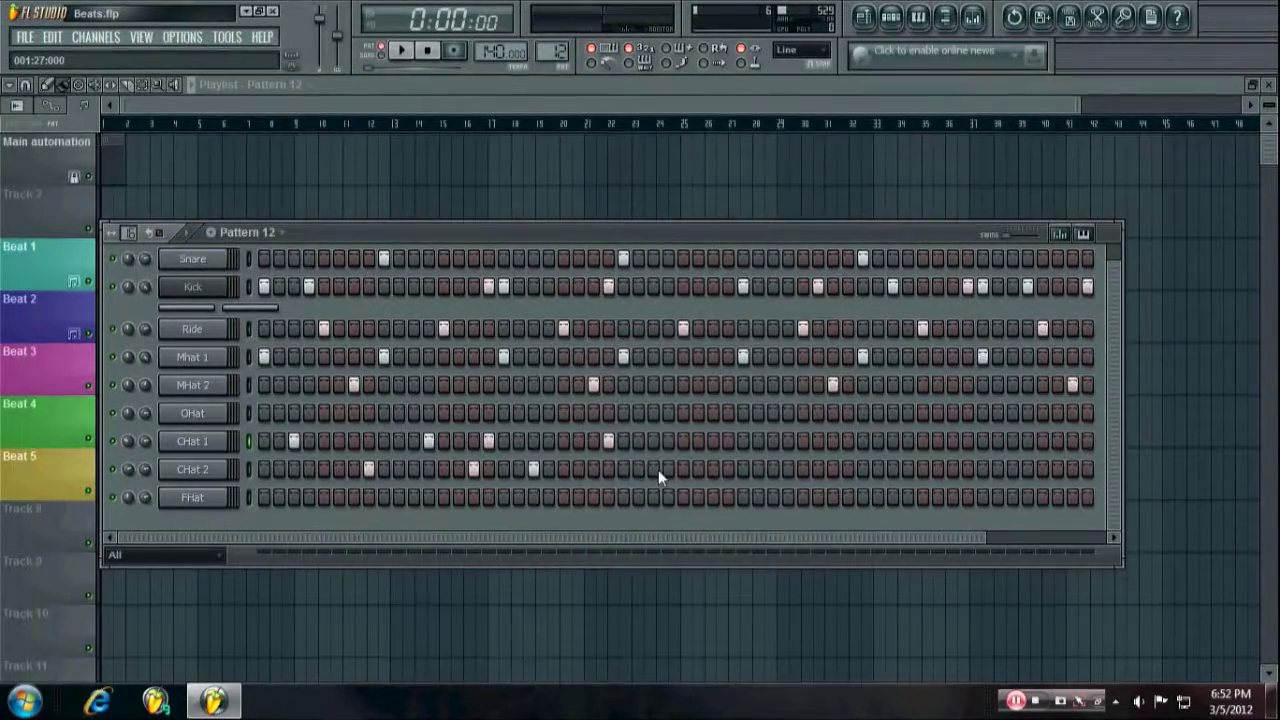
{"action": "left_click", "coordinate": [713, 469]}
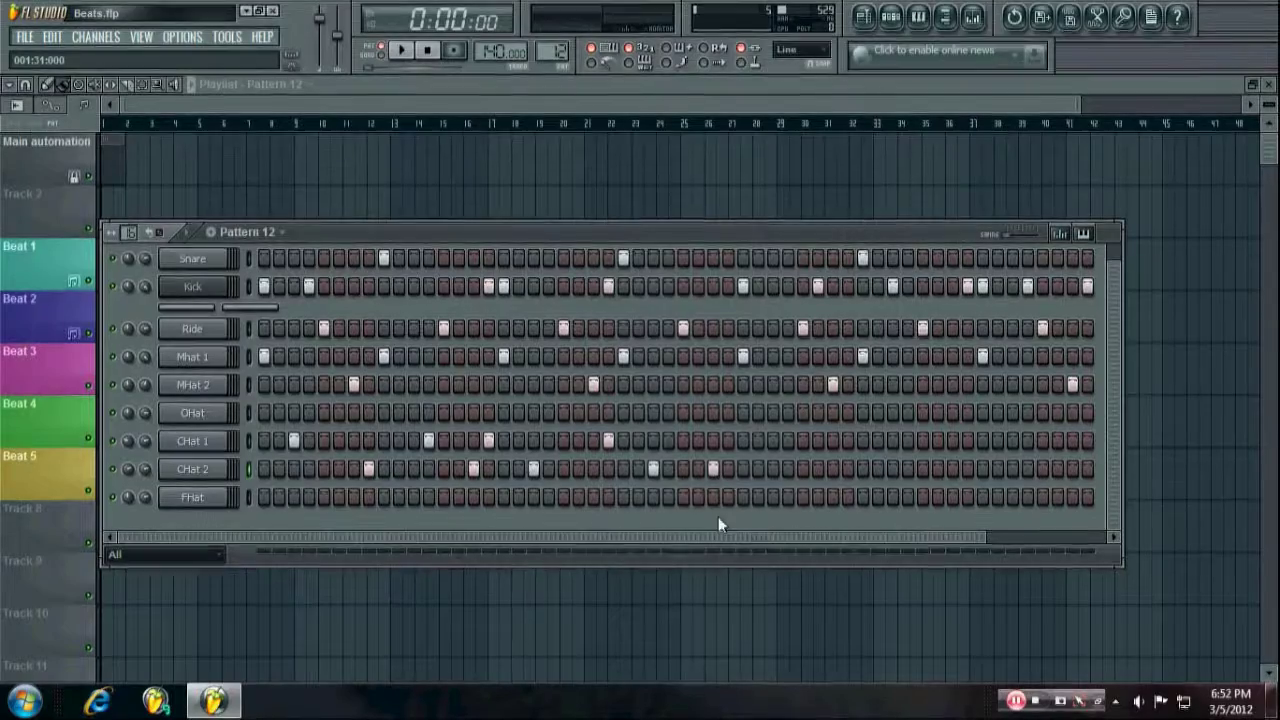
{"action": "key", "text": "space"}
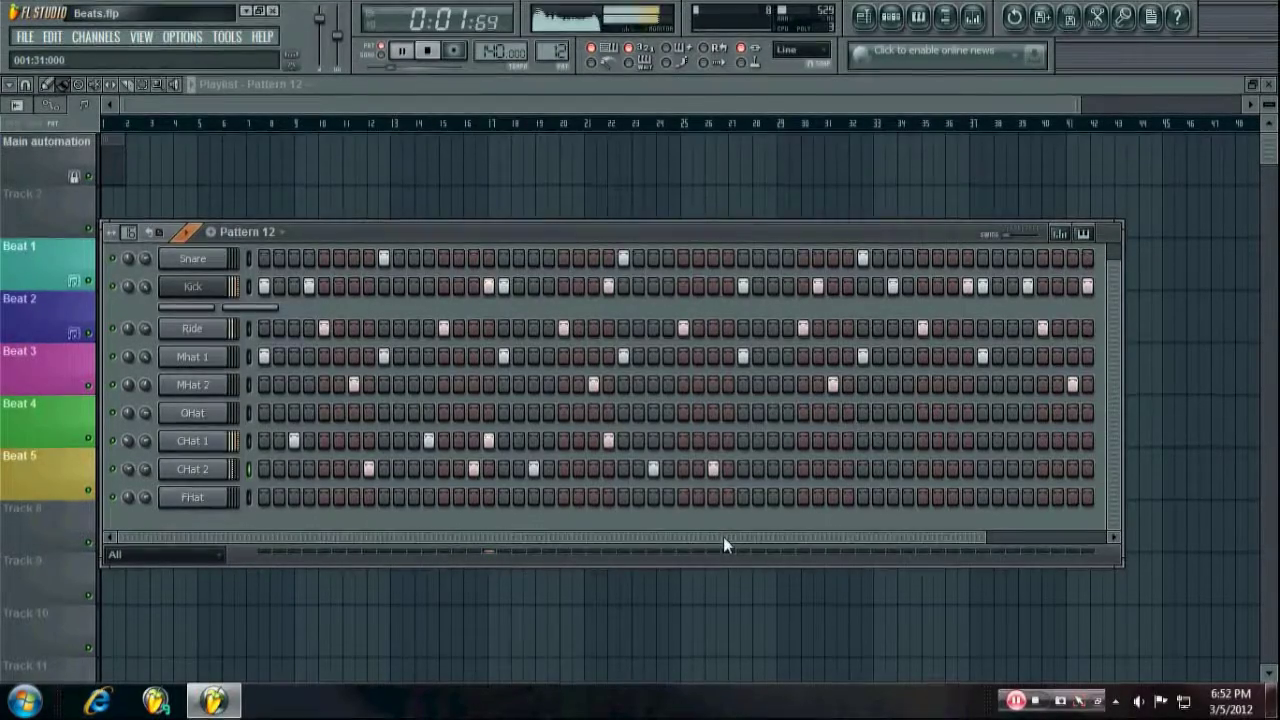
{"action": "key", "text": "space"}
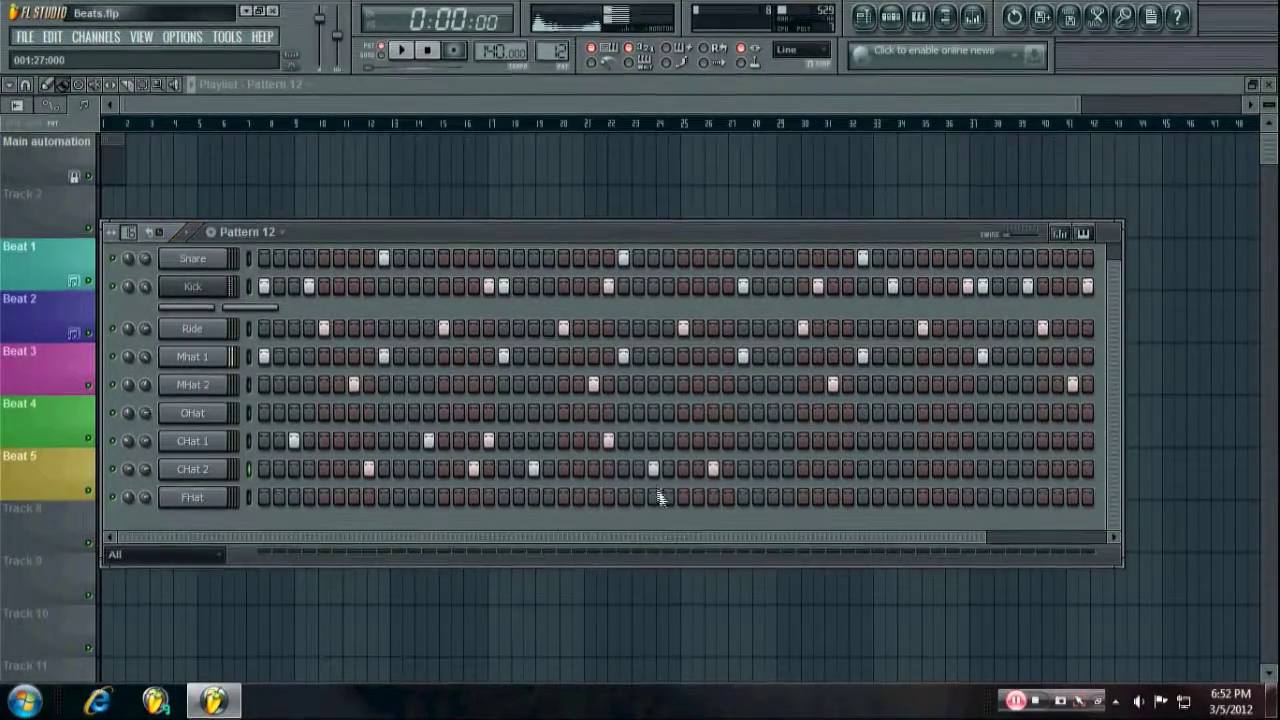
{"action": "left_click", "coordinate": [654, 469]}
{"action": "left_click", "coordinate": [668, 468]}
{"action": "key", "text": "space"}
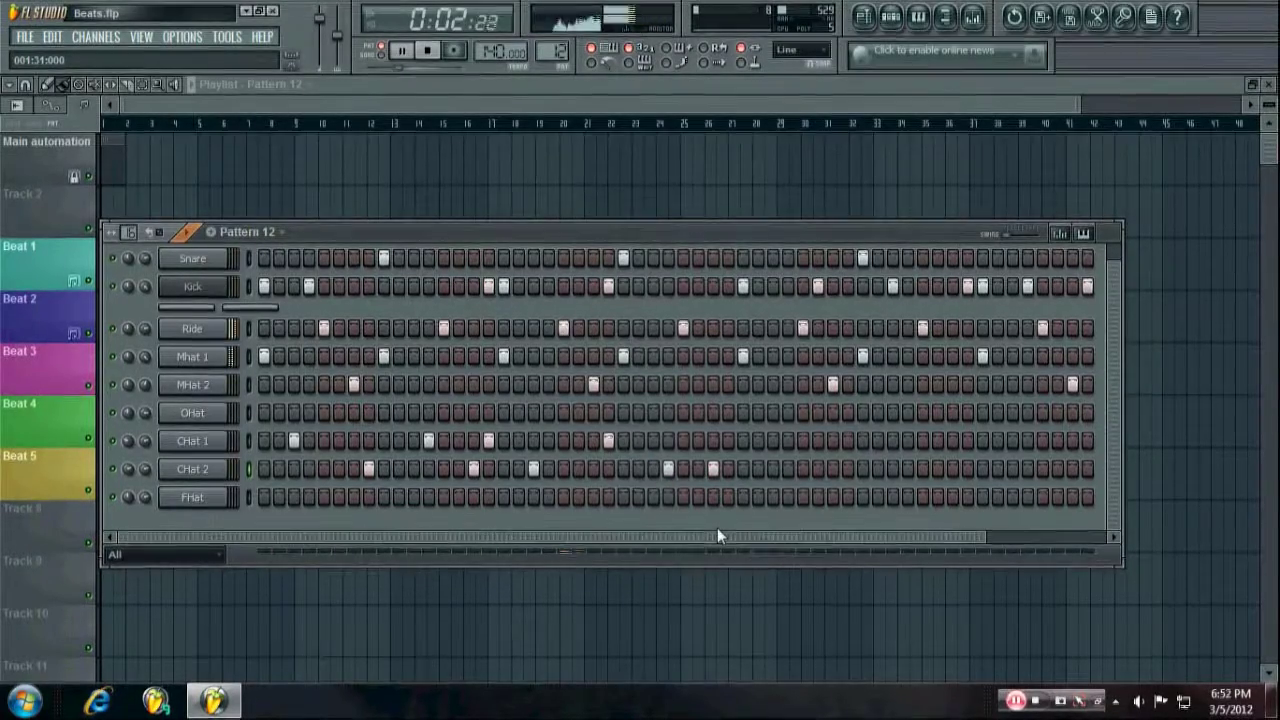
{"action": "key", "text": "space"}
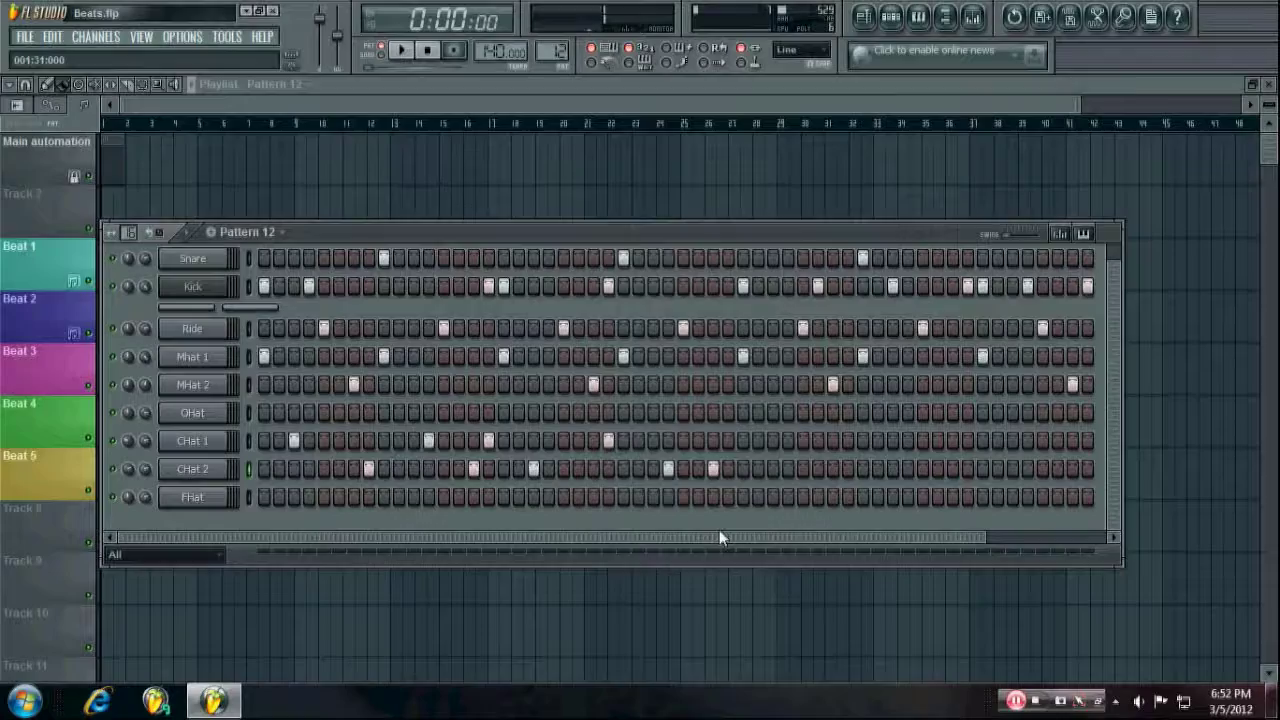
{"action": "left_click_drag", "start_coordinate": [718, 537], "coordinate": [751, 536]}
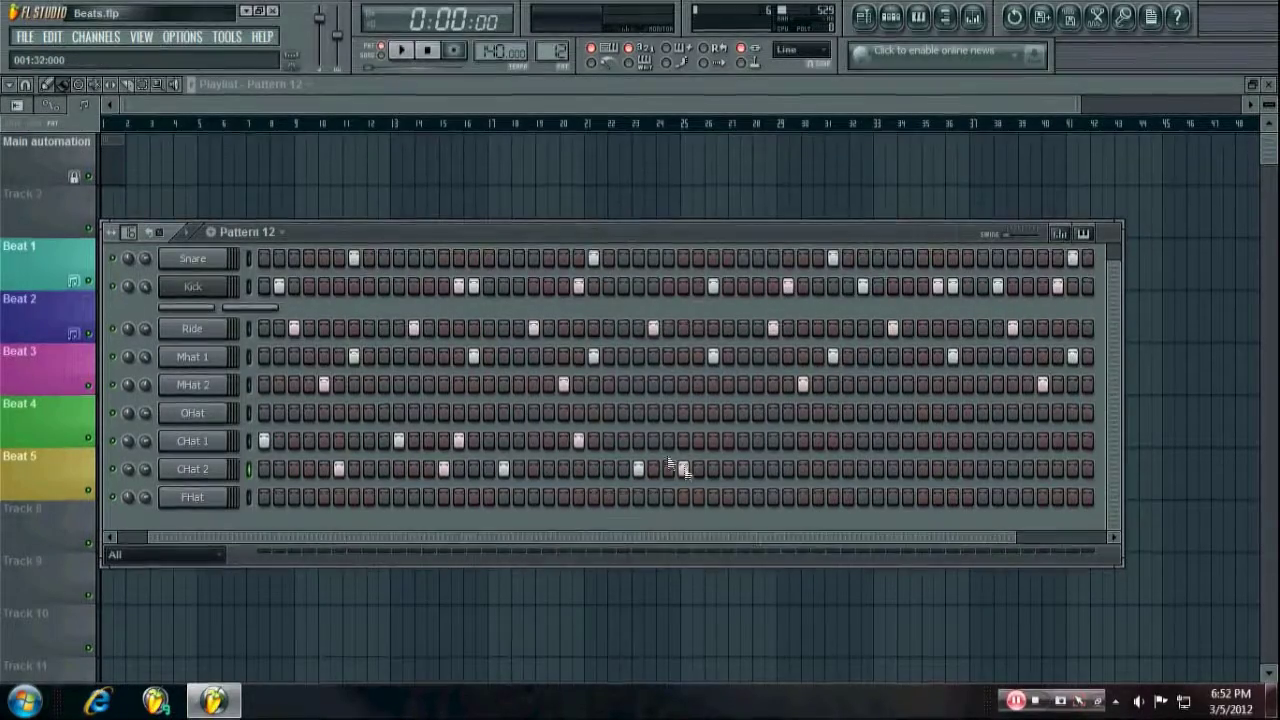
{"action": "key", "text": "space"}
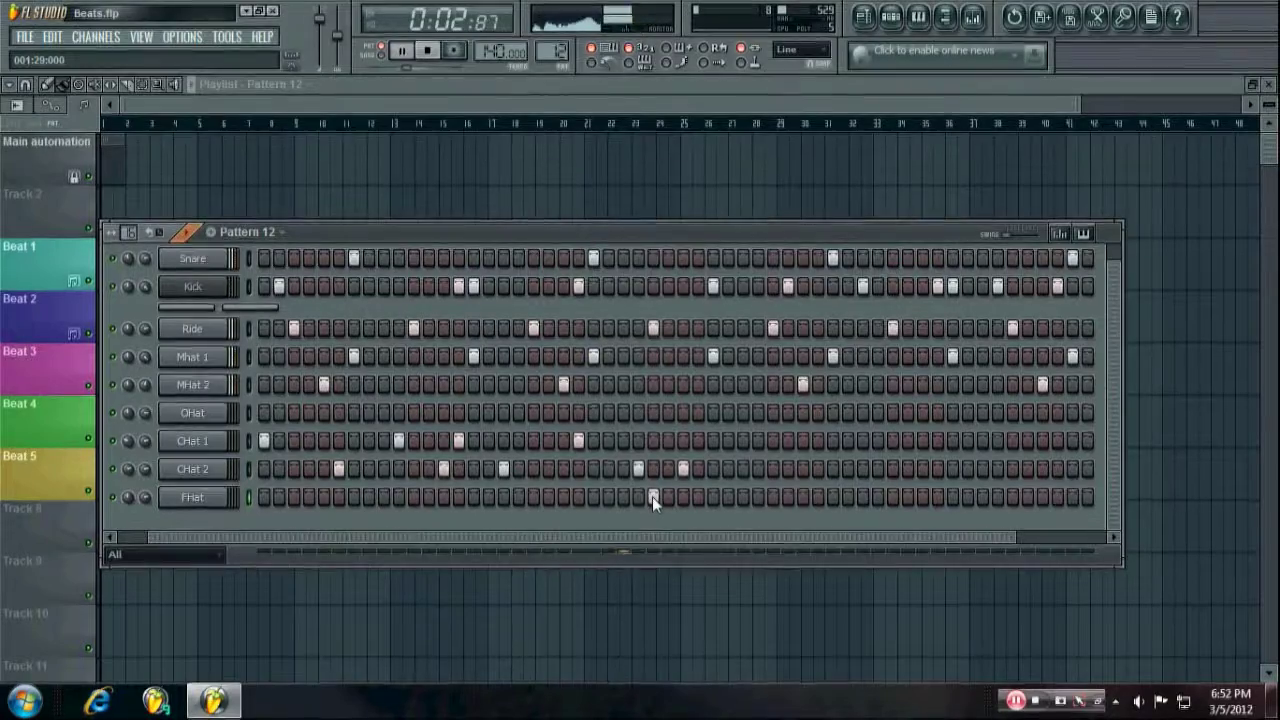
{"action": "key", "text": "space"}
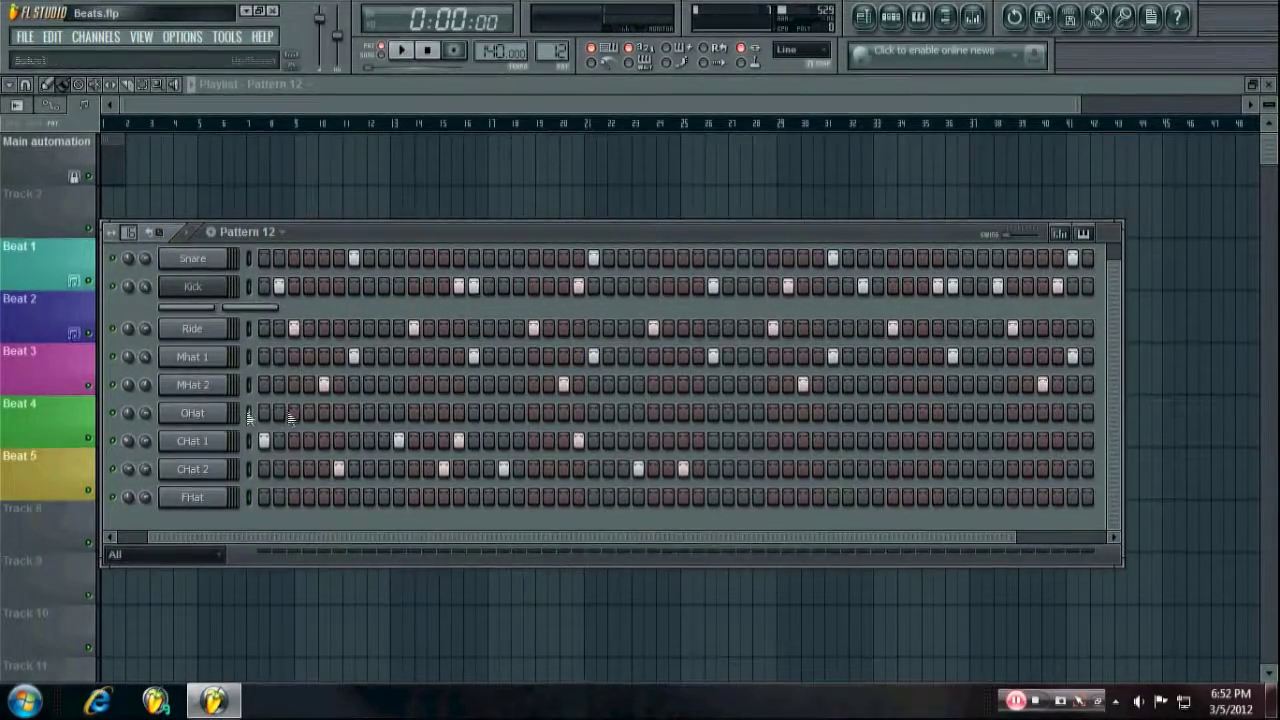
- Add two OHat open hat hits, one mid-pattern and one near the end, auditioning each
{"action": "left_click", "coordinate": [651, 412]}
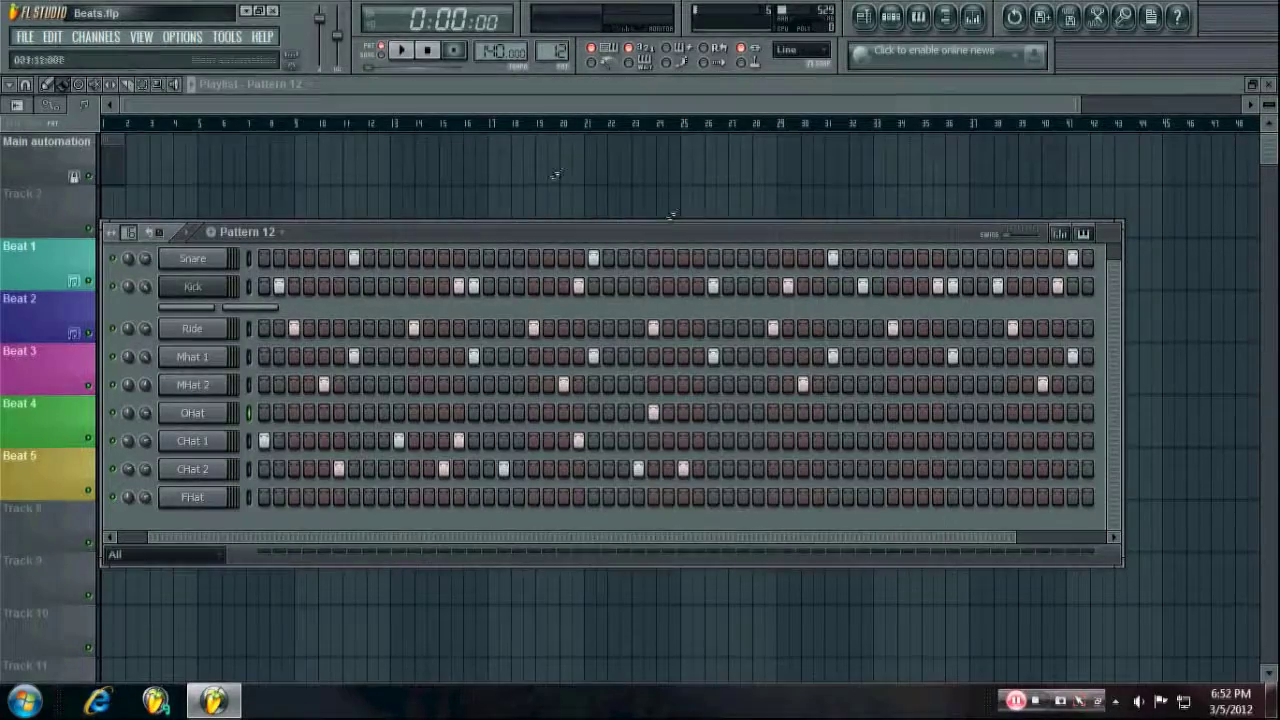
{"action": "key", "text": "space"}
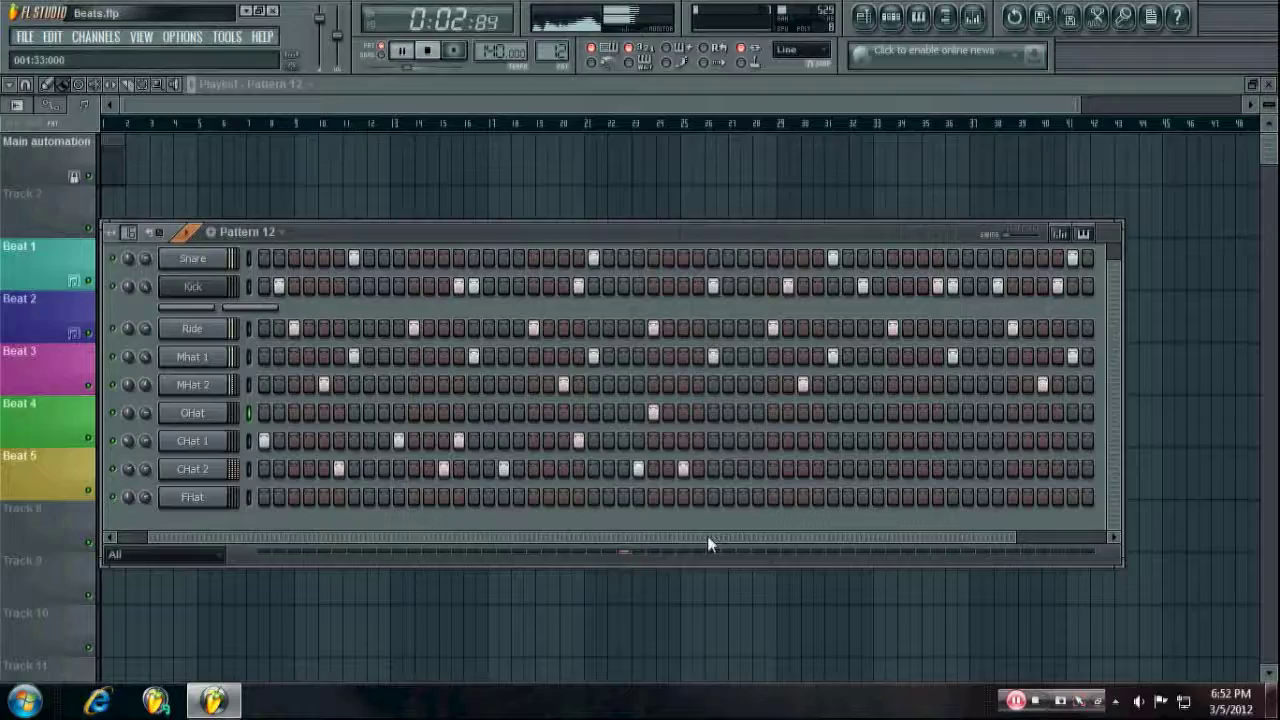
{"action": "left_click_drag", "start_coordinate": [713, 543], "coordinate": [885, 515]}
{"action": "key", "text": "space"}
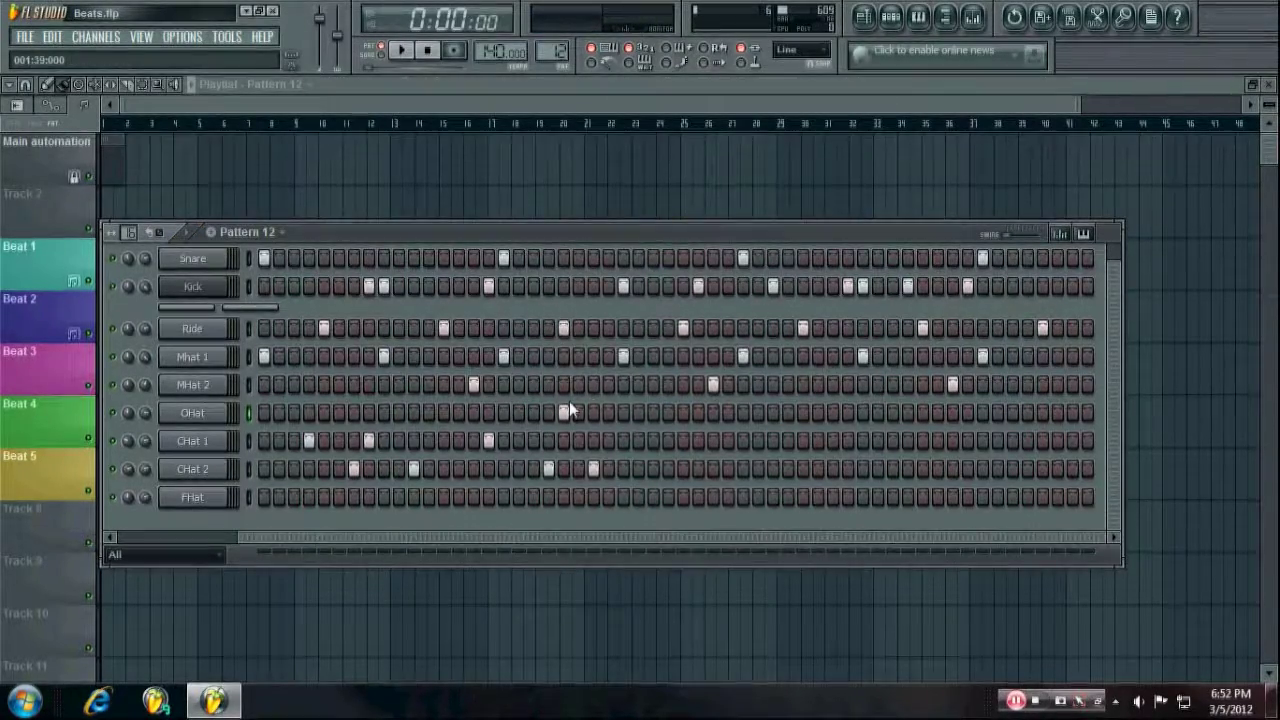
{"action": "left_click", "coordinate": [1042, 412]}
{"action": "key", "text": "space"}
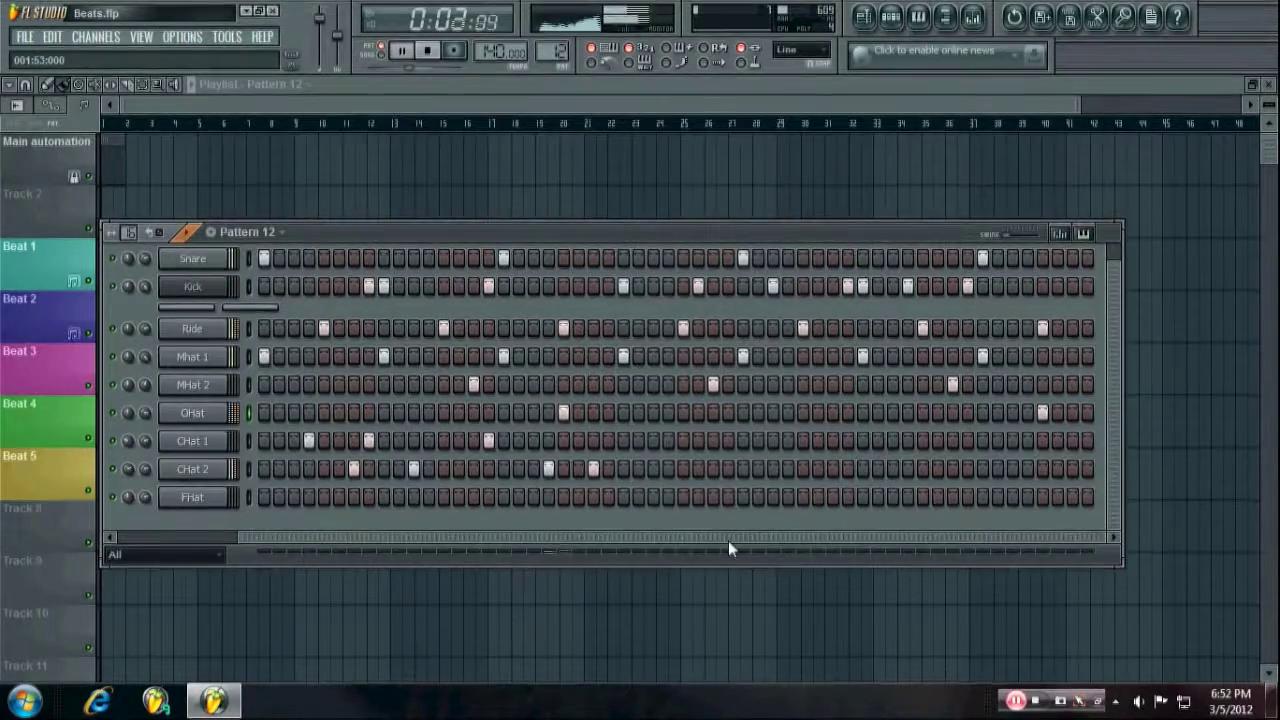
{"action": "key", "text": "space"}
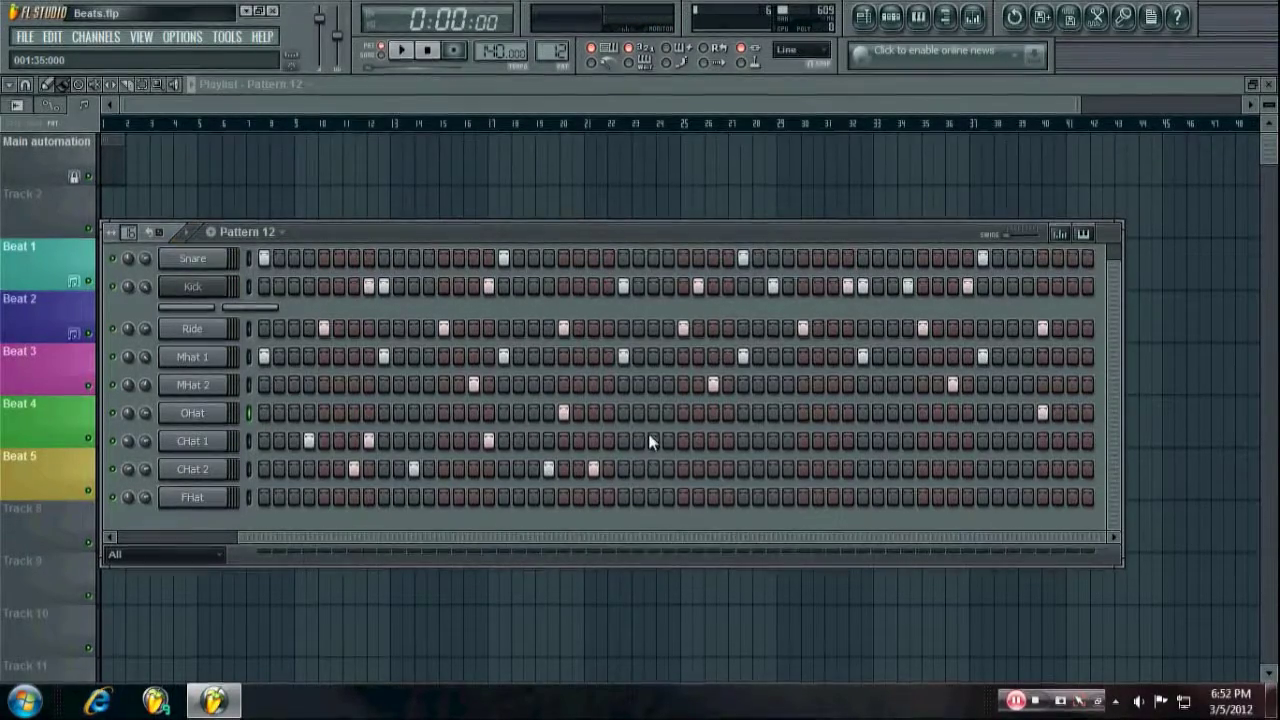
{"action": "left_click_drag", "start_coordinate": [459, 537], "coordinate": [398, 510]}
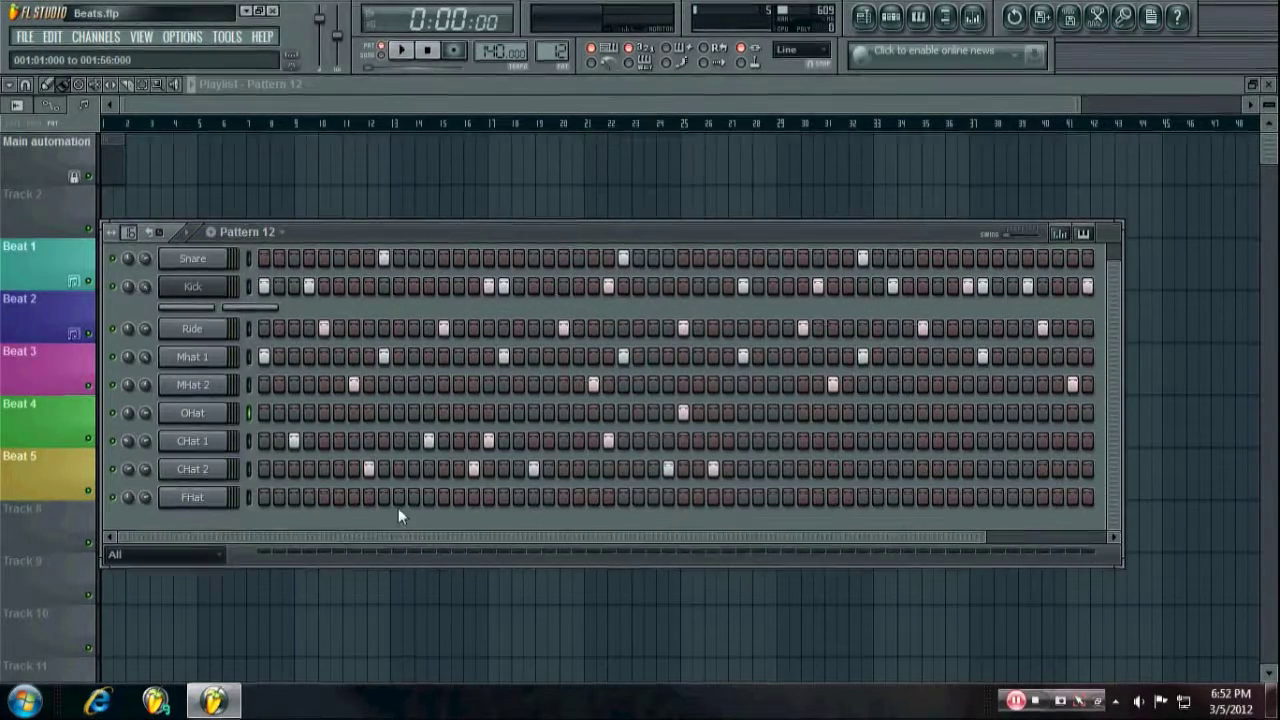
- Extend the alternating CHat 1 and CHat 2 hits into the later bars during playback
{"action": "left_click", "coordinate": [772, 441]}
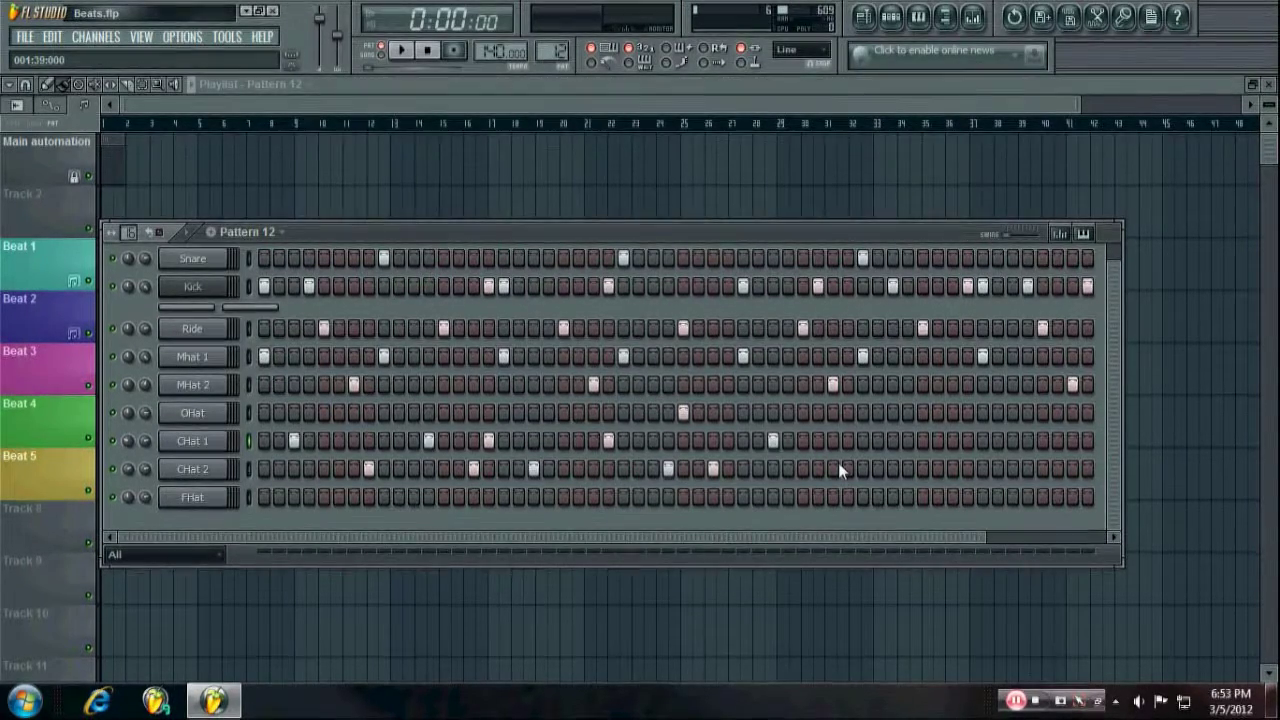
{"action": "key", "text": "space"}
{"action": "left_click", "coordinate": [846, 468]}
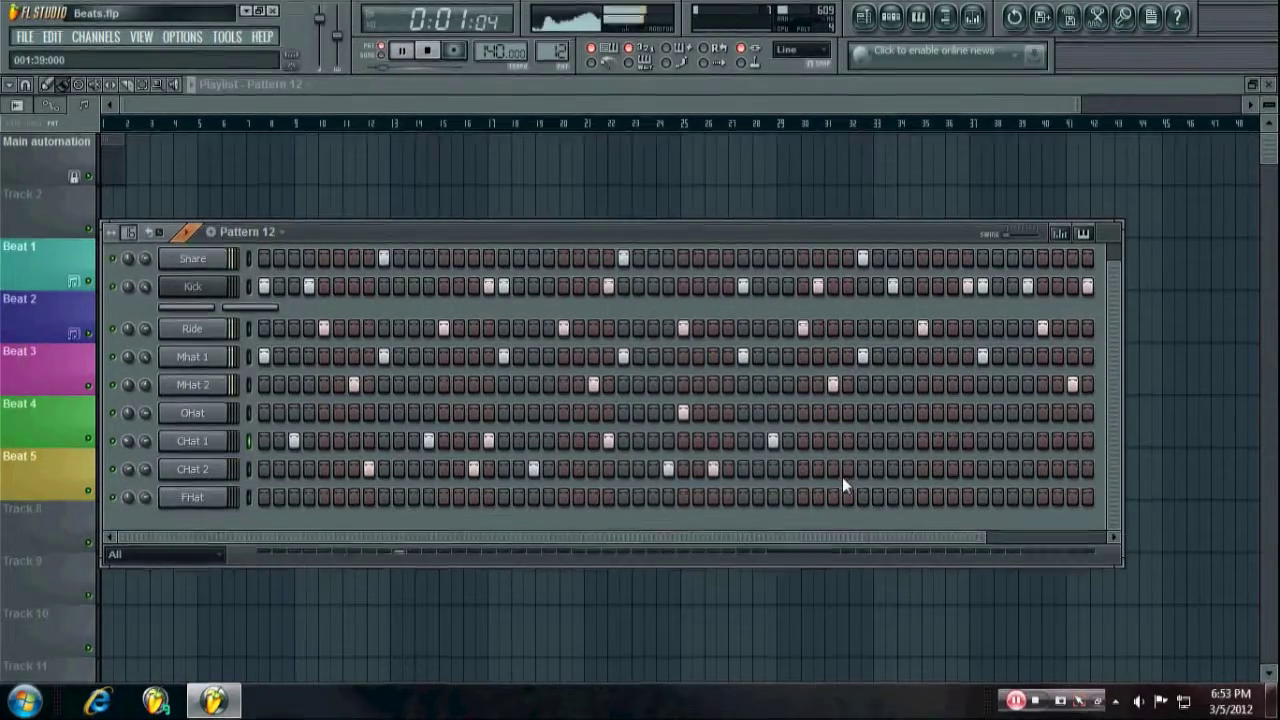
{"action": "left_click_drag", "start_coordinate": [857, 541], "coordinate": [879, 535]}
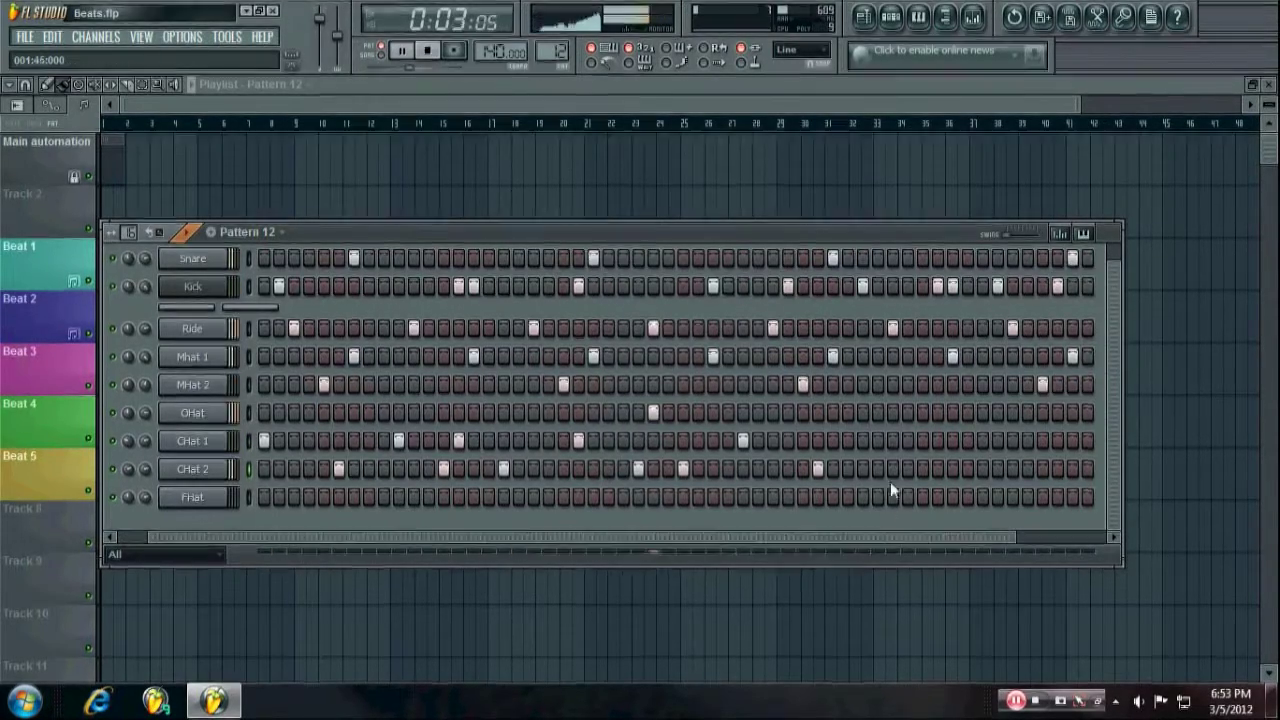
{"action": "left_click", "coordinate": [878, 441]}
{"action": "left_click", "coordinate": [937, 441]}
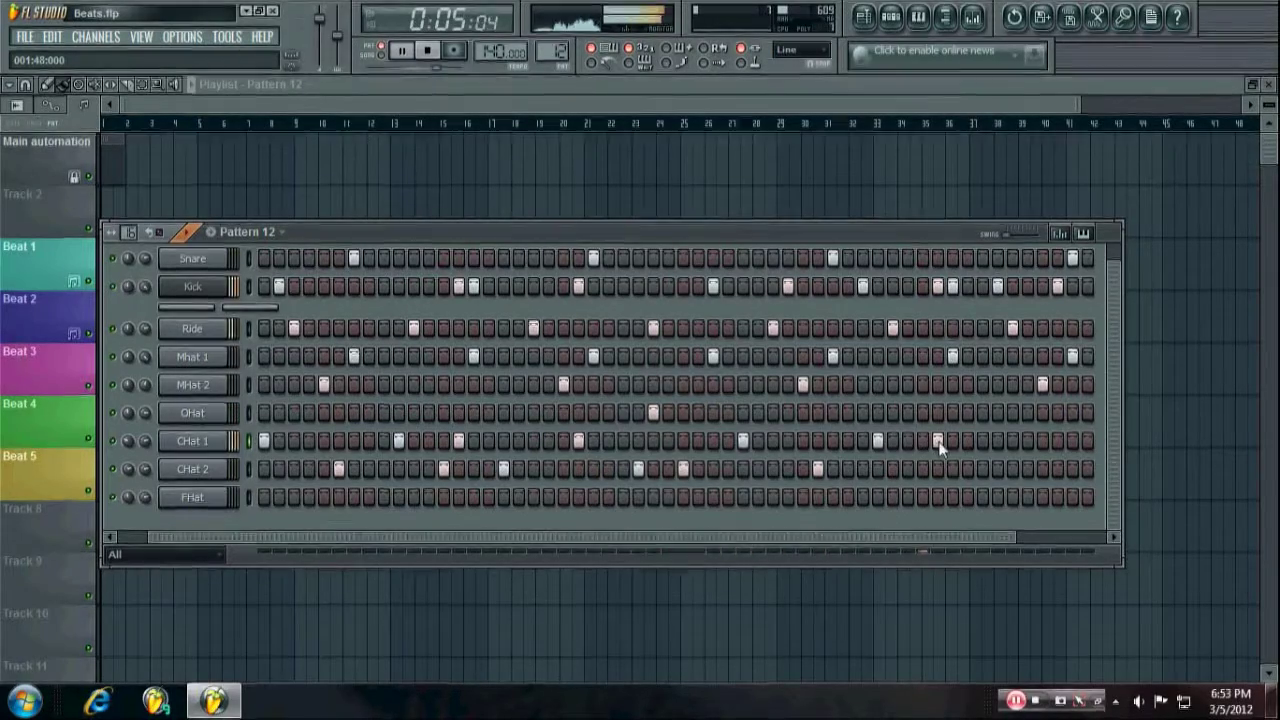
{"action": "left_click_drag", "start_coordinate": [931, 540], "coordinate": [946, 540]}
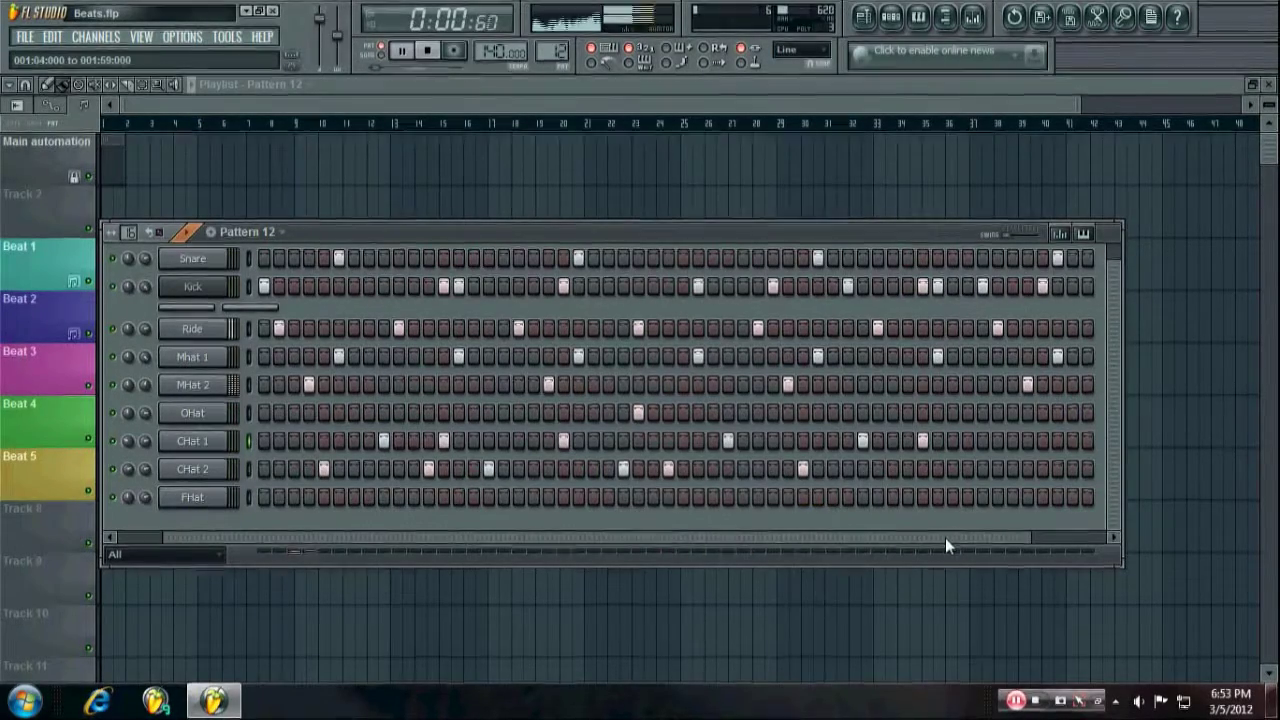
- Add the final CHat 2 hits near the pattern's end, then remove one unwanted CHat 2 hit
{"action": "left_click", "coordinate": [907, 469]}
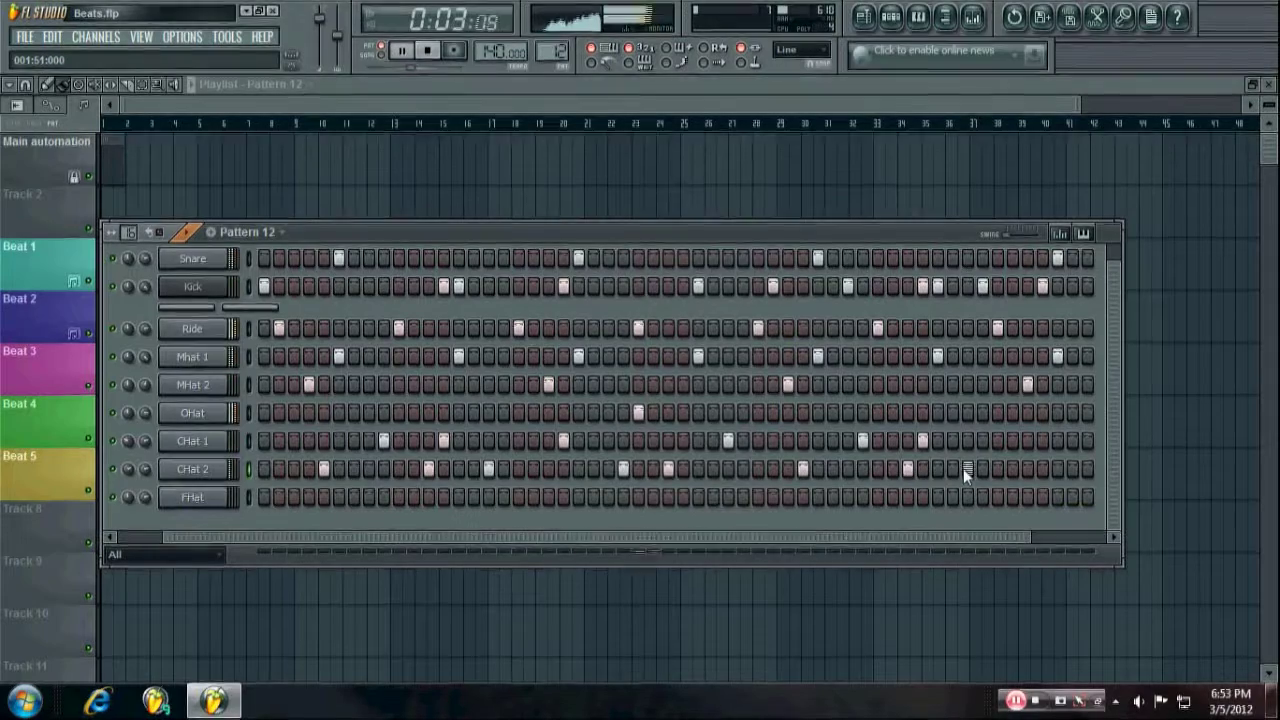
{"action": "left_click", "coordinate": [966, 469]}
{"action": "left_click_drag", "start_coordinate": [968, 537], "coordinate": [1041, 537]}
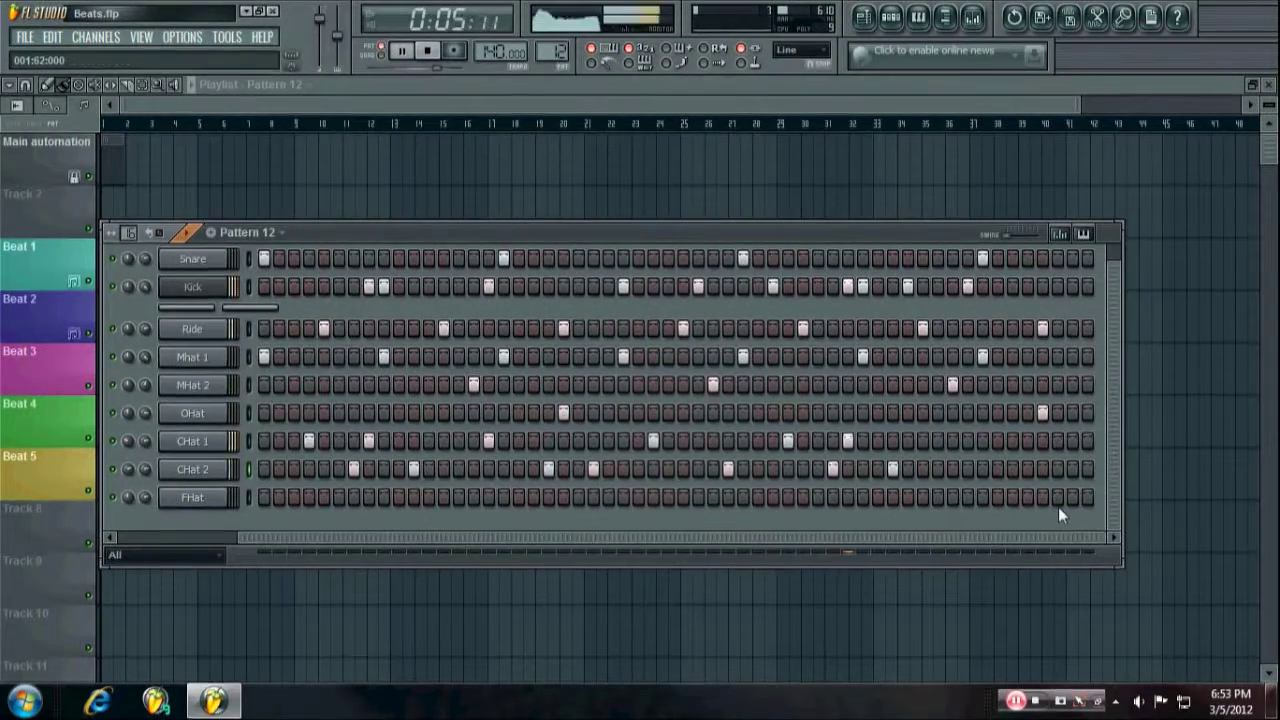
{"action": "key", "text": "space"}
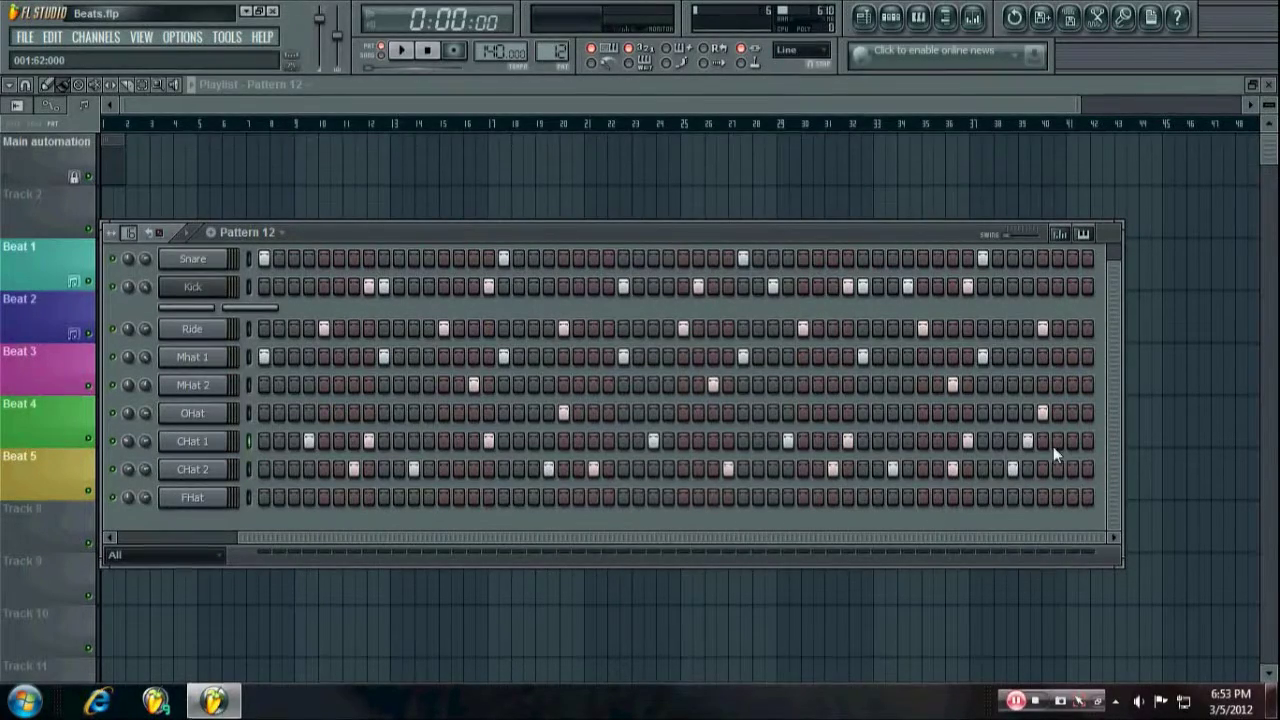
{"action": "left_click", "coordinate": [1014, 468]}
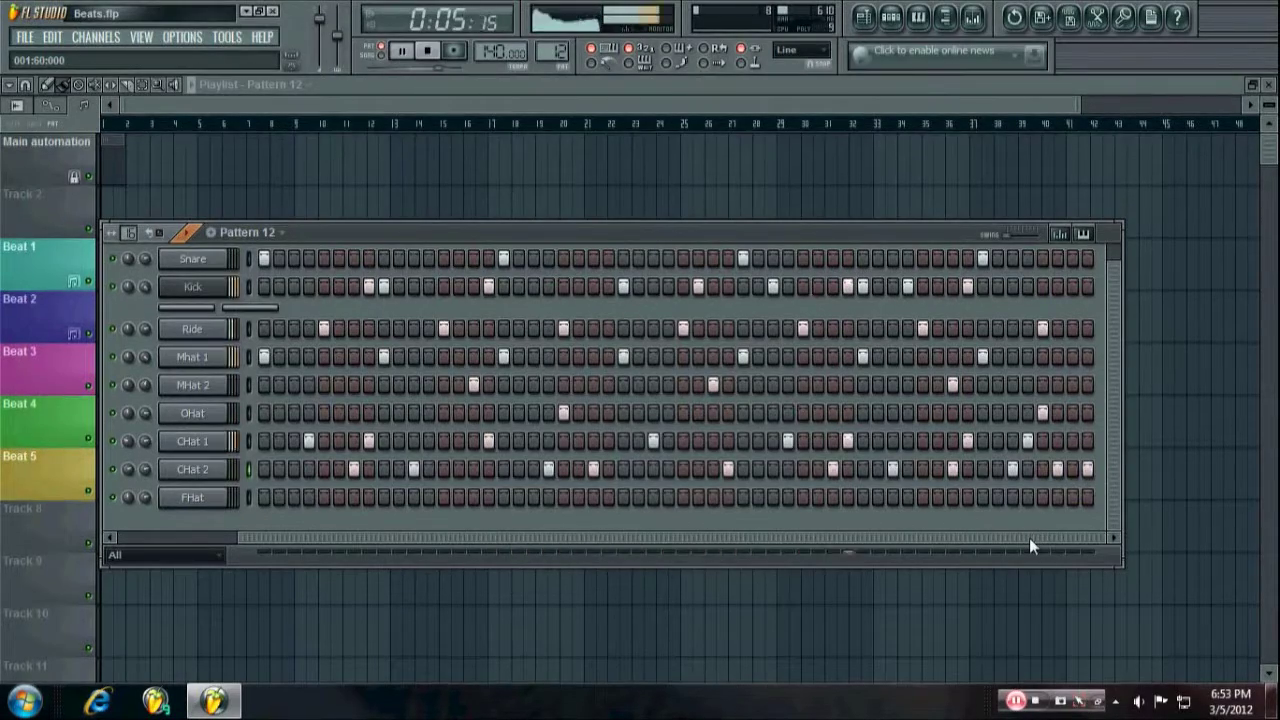
{"action": "key", "text": "space"}
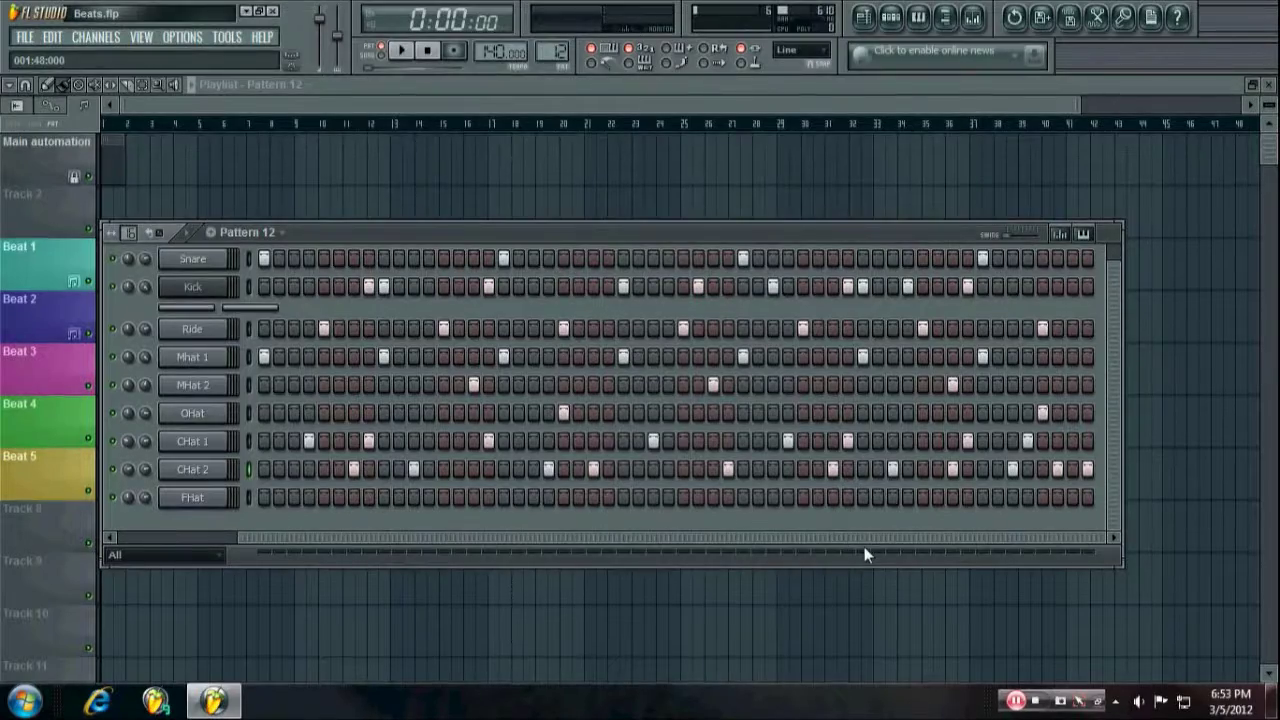
{"action": "left_click_drag", "start_coordinate": [884, 536], "coordinate": [553, 541]}
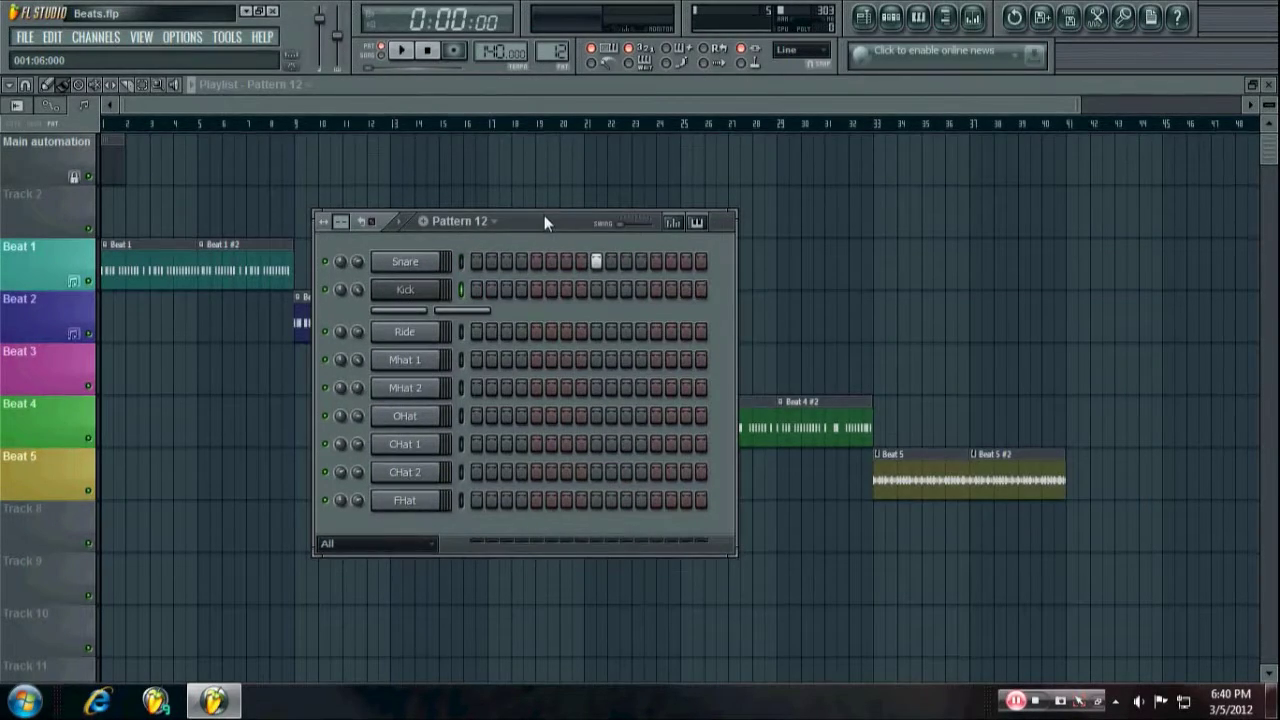
- Drag the Pattern 12 Channel Rack window to a new spot over the Playlist
{"action": "left_click_drag", "start_coordinate": [544, 215], "coordinate": [566, 249]}
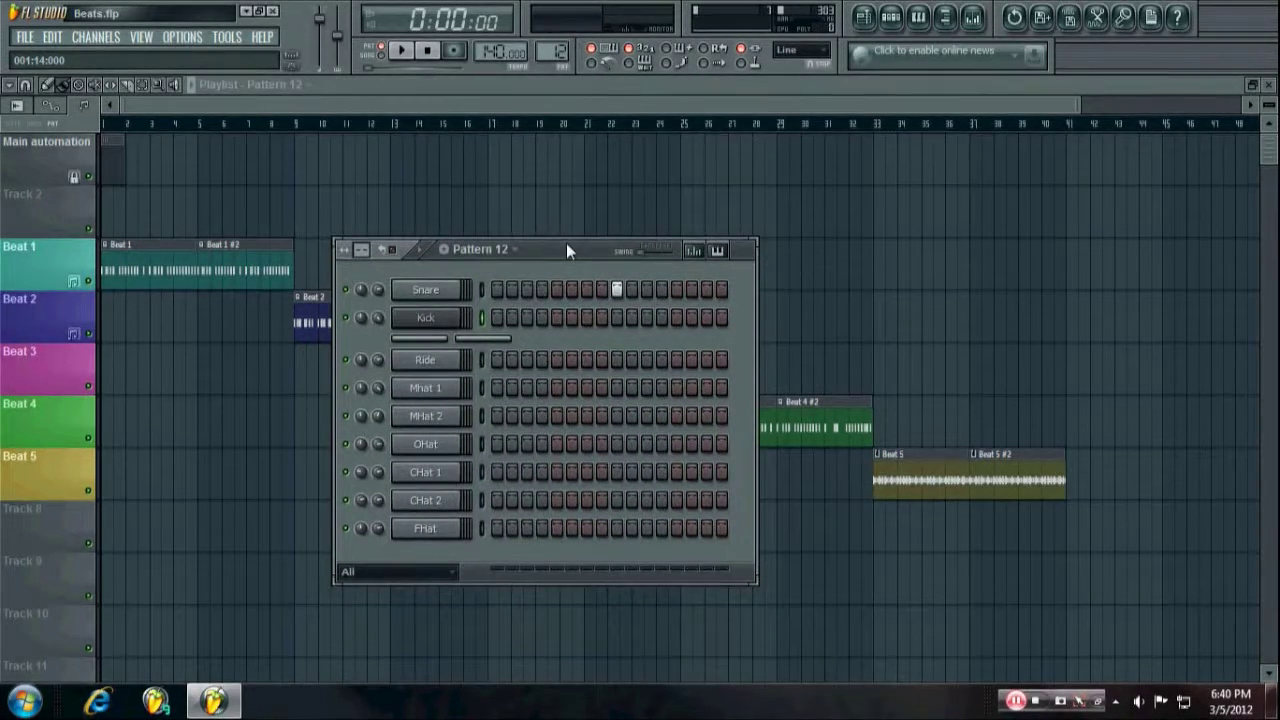